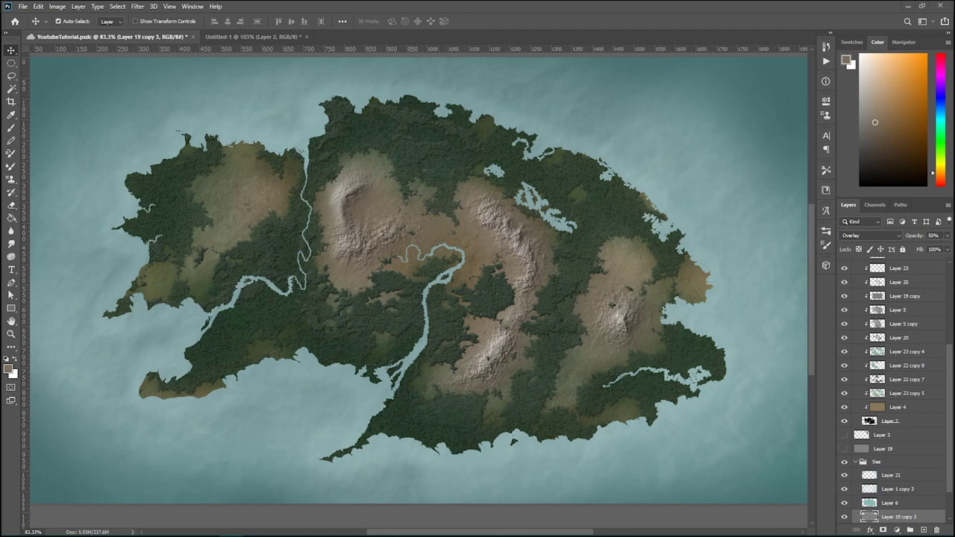
Step: In Untitled-1, delete the embossed Layer 2 and sample the canvas grey as the brush colour
click(249, 37)
scroll(366, 246, up, 2)
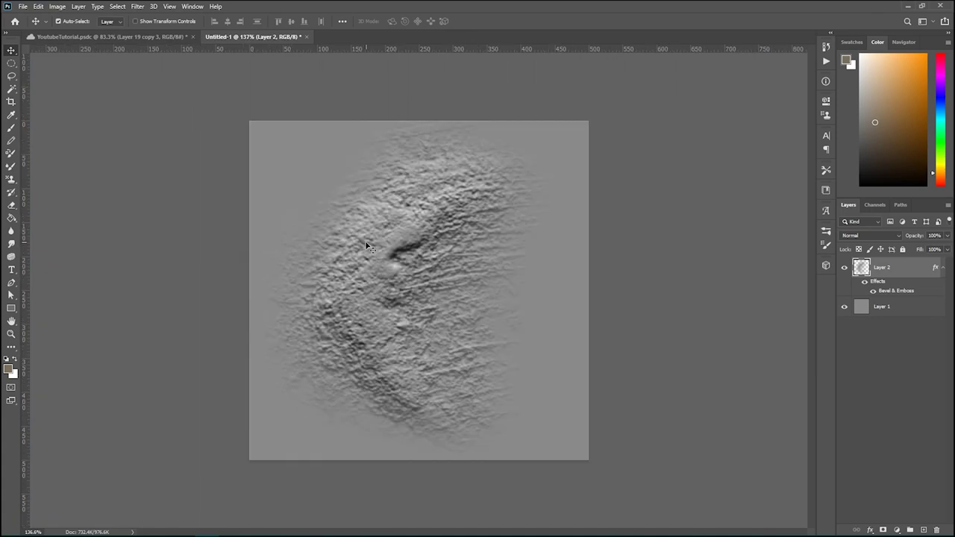
click(844, 269)
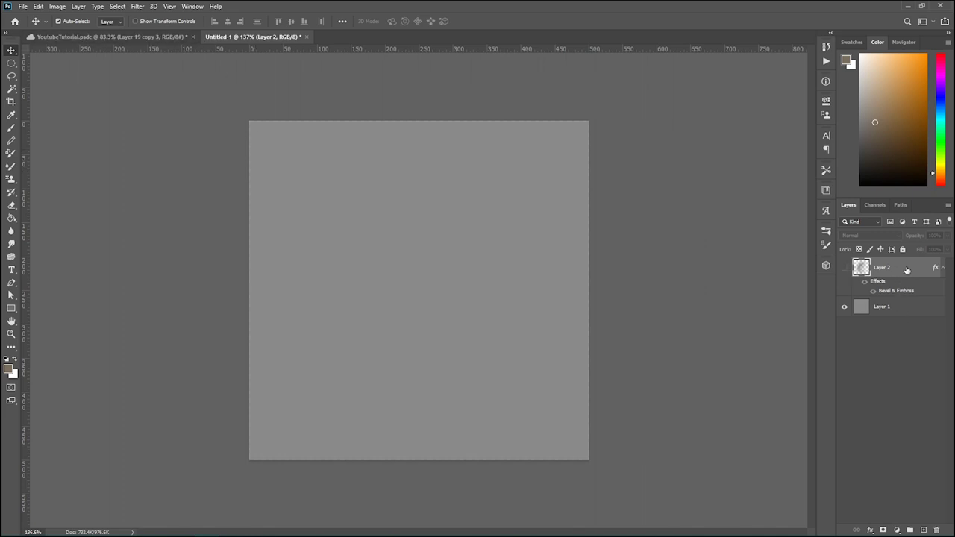
key(Delete)
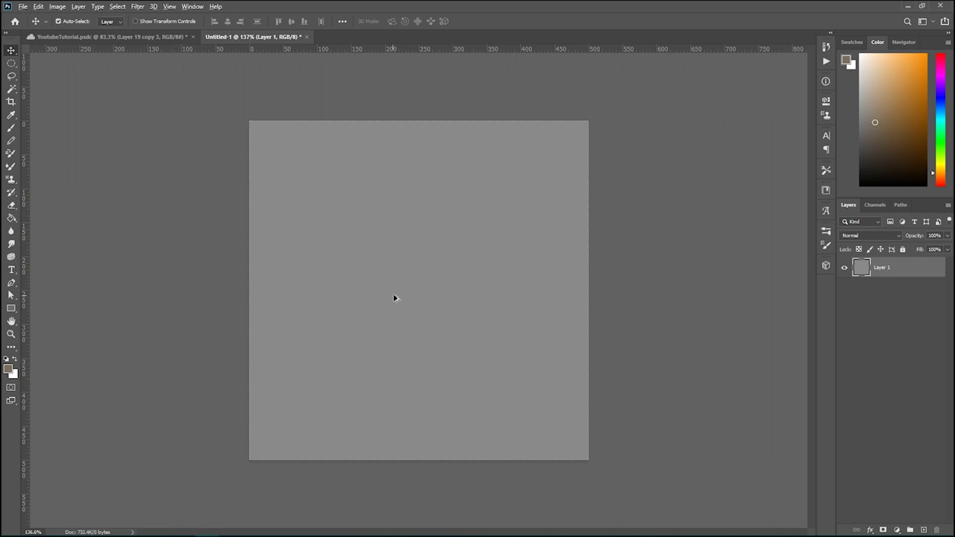
key(b)
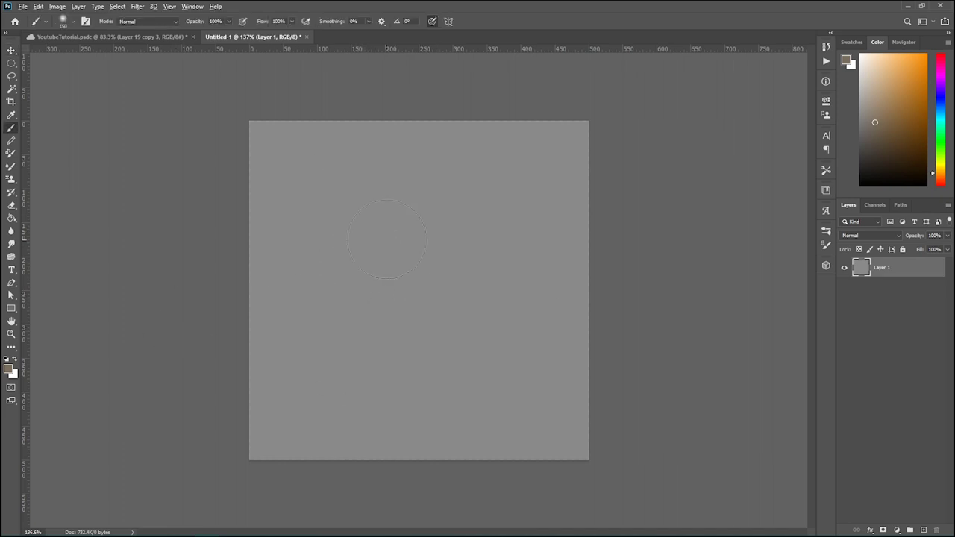
alt+click(416, 261)
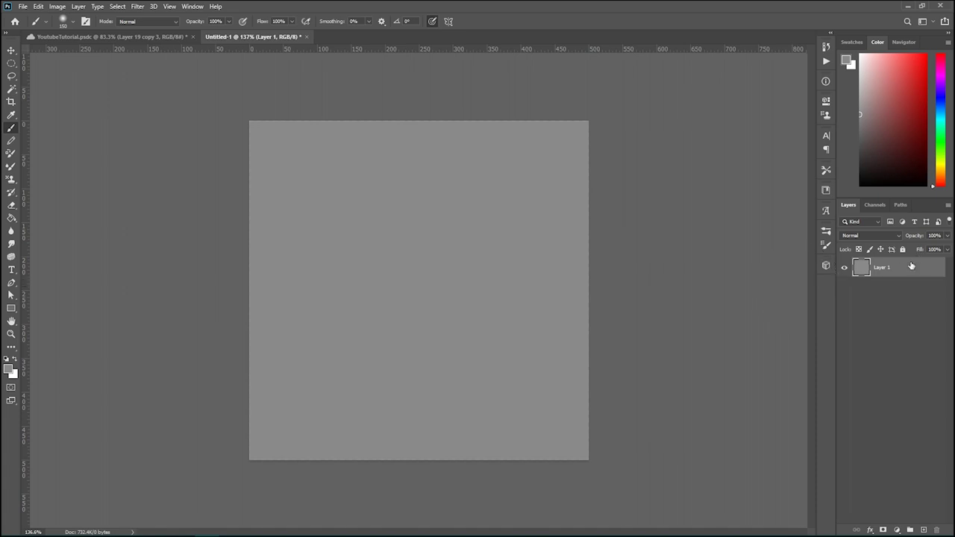
Step: Create a new Layer 2 and turn on its Bevel & Emboss layer style
key(ctrl+shift+n)
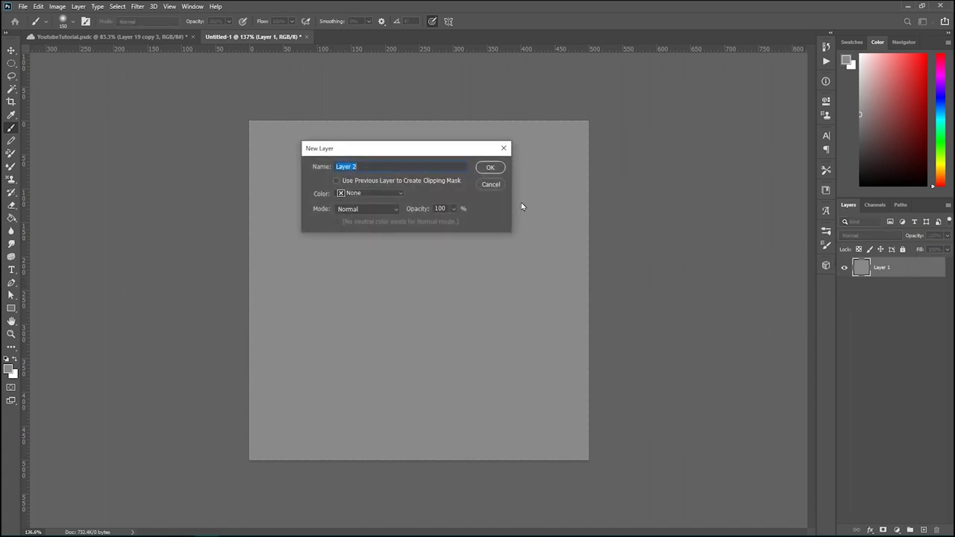
click(484, 169)
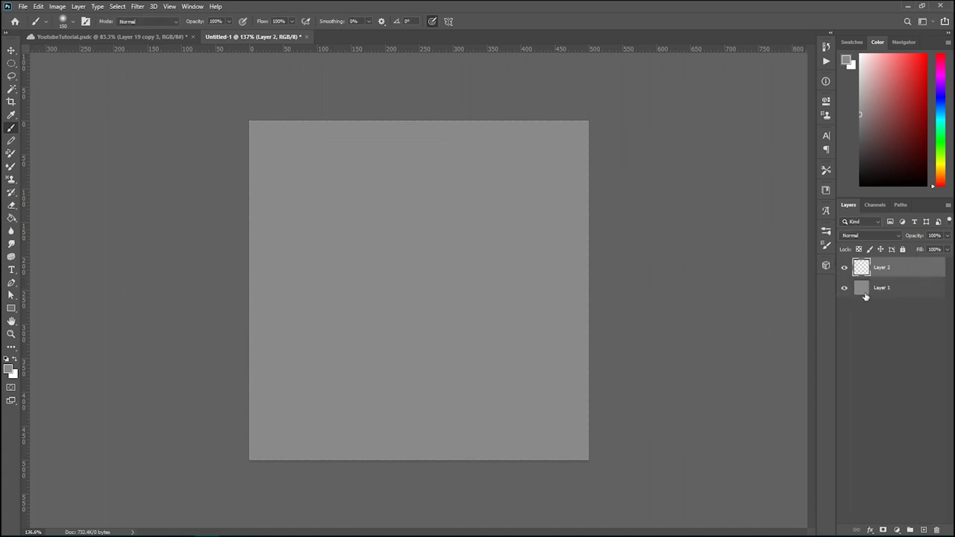
double_click(910, 270)
drag(646, 247, 651, 153)
click(414, 200)
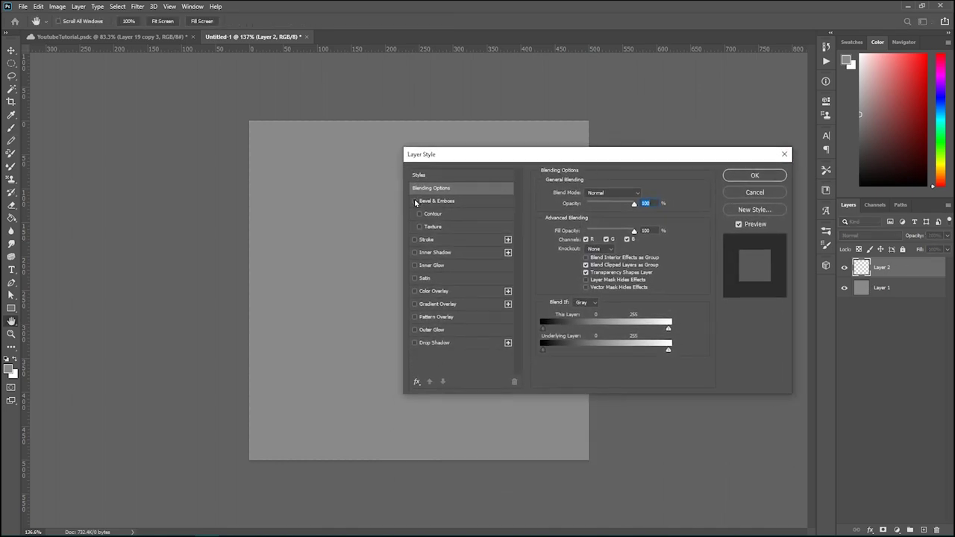
click(459, 202)
Step: Enable Contour and set the bevel to Chisel Hard, 1000% depth, 87 px size, then apply
drag(608, 154, 624, 120)
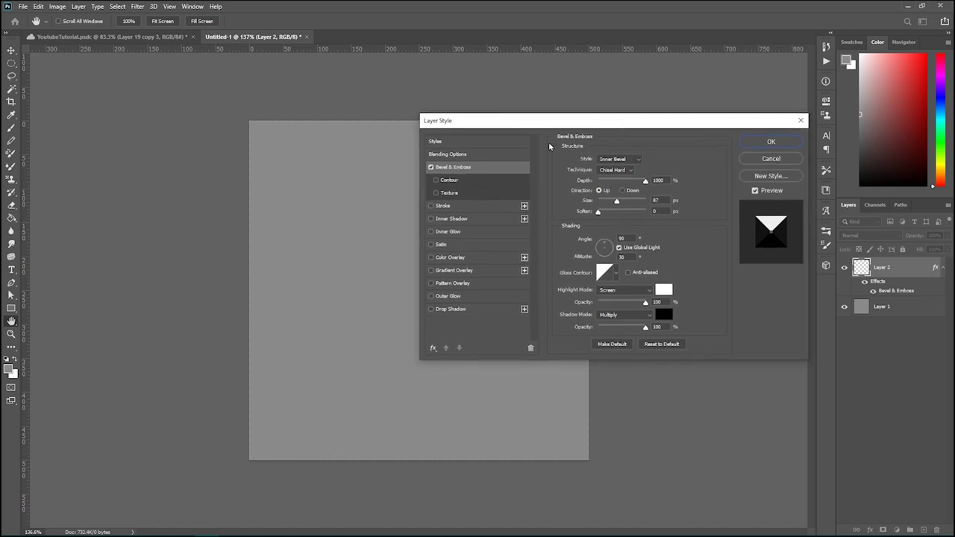
click(436, 182)
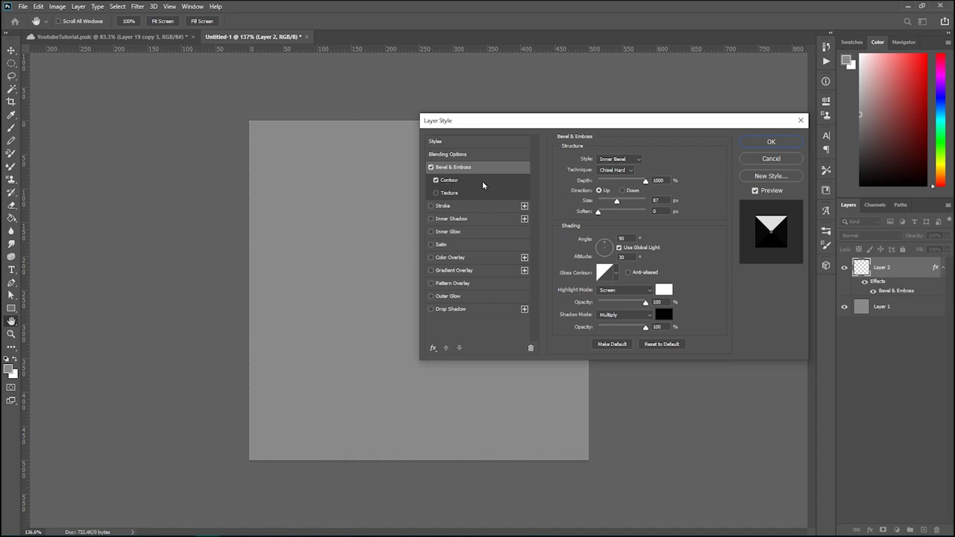
drag(560, 127, 524, 125)
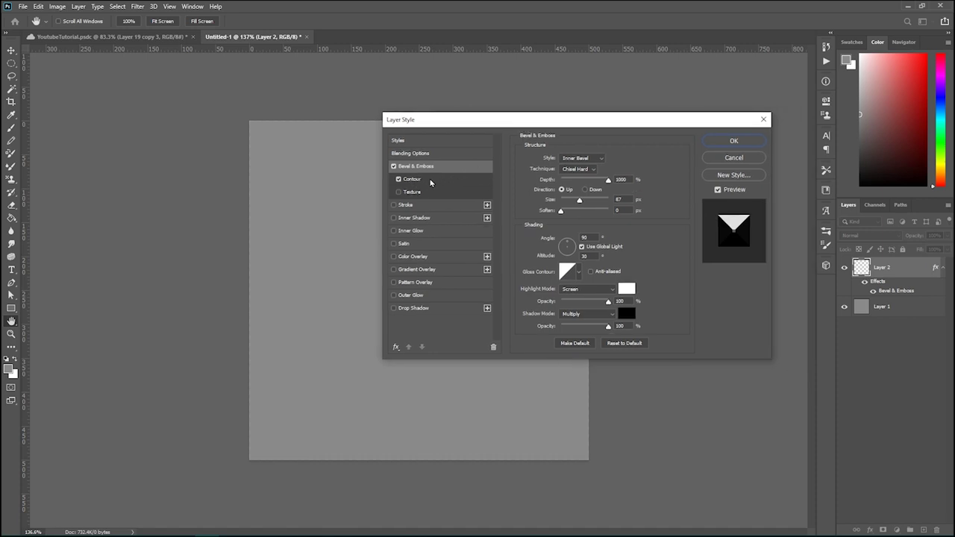
click(431, 182)
click(455, 169)
drag(571, 123, 559, 106)
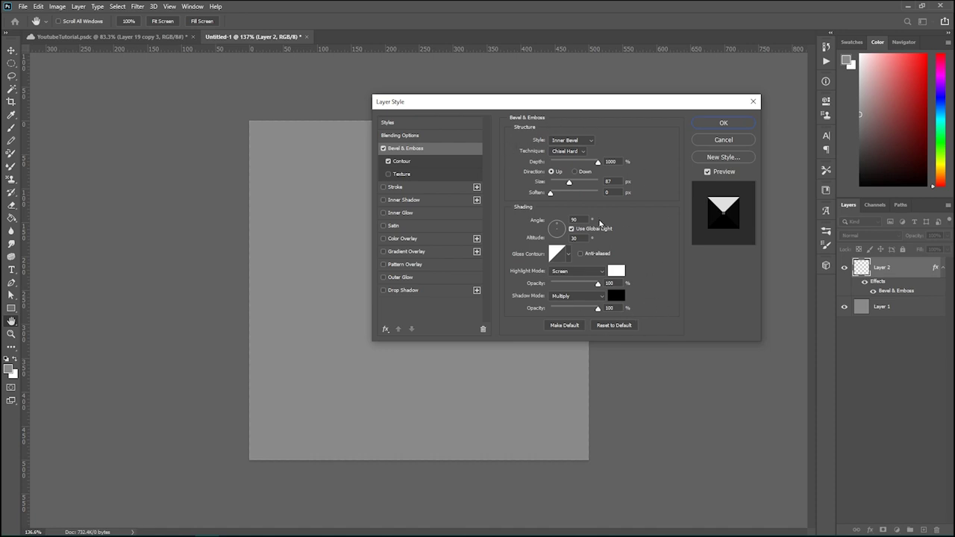
click(402, 162)
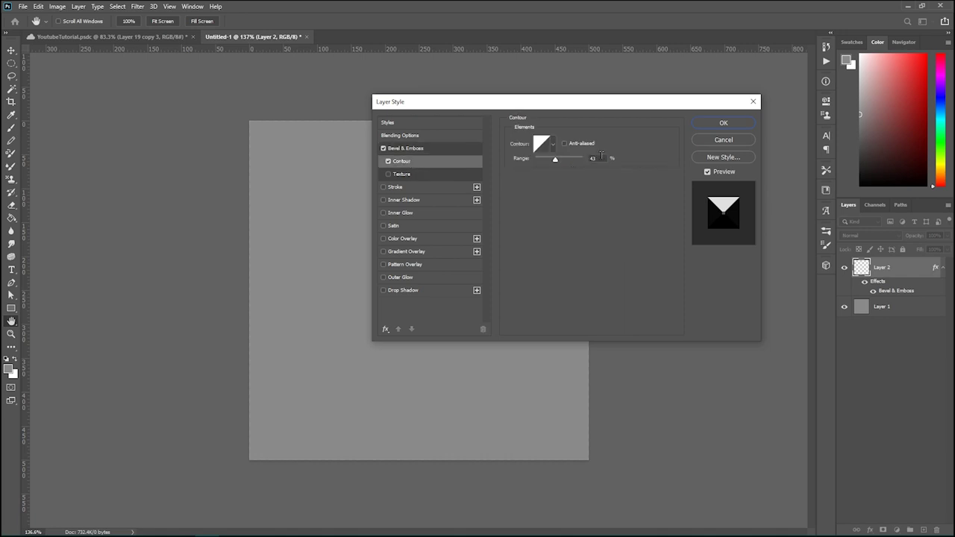
double_click(594, 158)
click(430, 150)
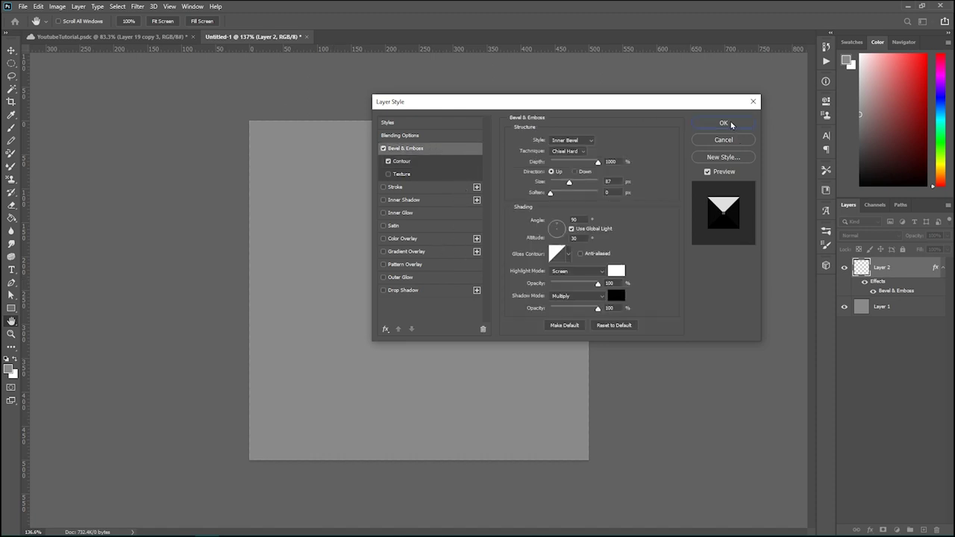
click(724, 123)
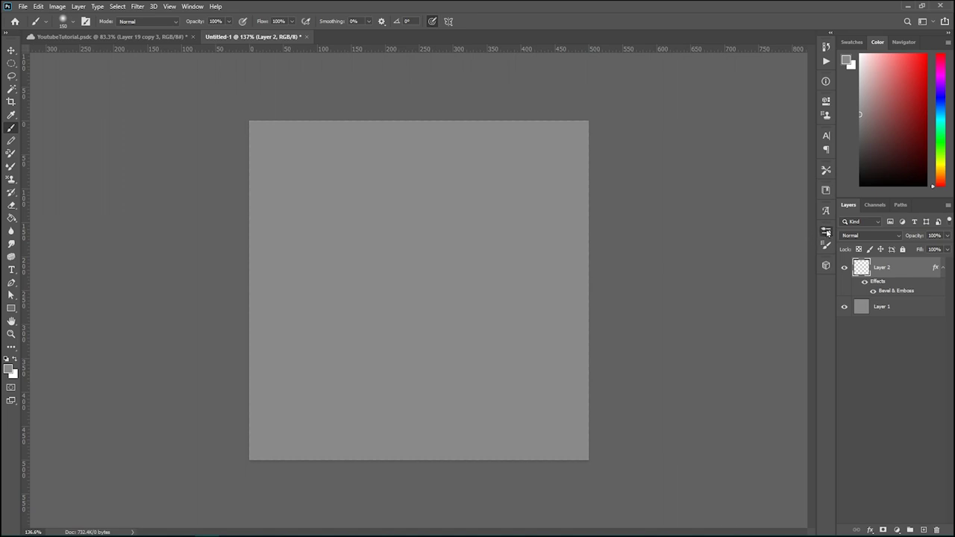
click(826, 230)
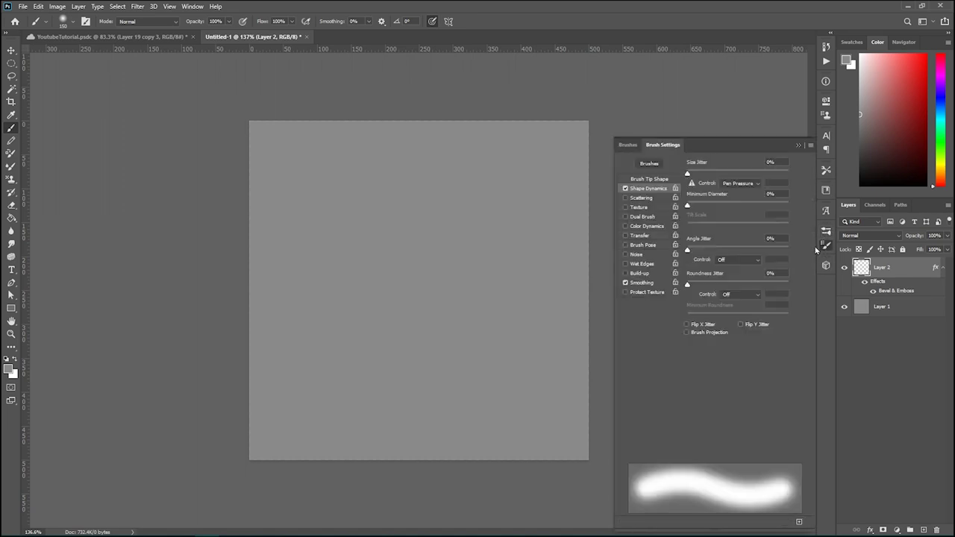
Step: Show Brush Tip Shape settings and paint an embossed stroke and dabs near the canvas centre
click(826, 245)
click(648, 180)
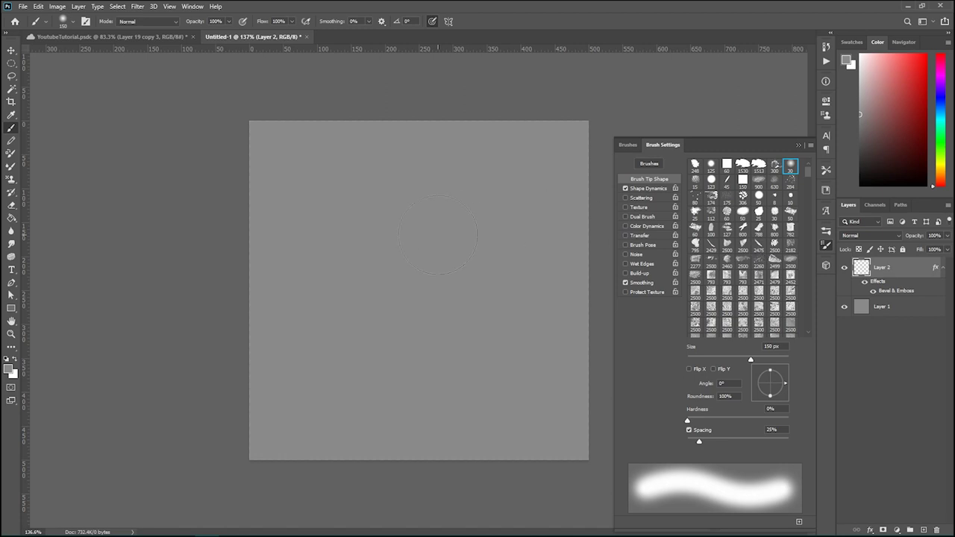
mouse_move(428, 232)
mouse_down()
mouse_move(394, 273)
mouse_move(400, 292)
mouse_move(422, 275)
mouse_move(423, 241)
mouse_move(435, 229)
mouse_move(449, 241)
mouse_move(430, 268)
mouse_move(378, 292)
mouse_move(362, 335)
mouse_move(370, 349)
mouse_move(418, 362)
mouse_up()
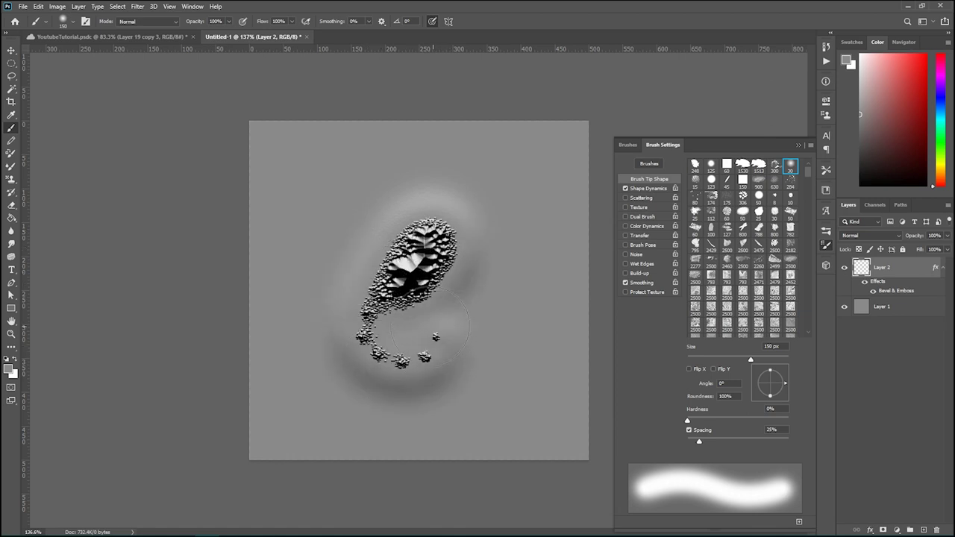
mouse_move(429, 329)
mouse_down()
mouse_move(399, 350)
mouse_move(373, 332)
mouse_move(446, 304)
mouse_up()
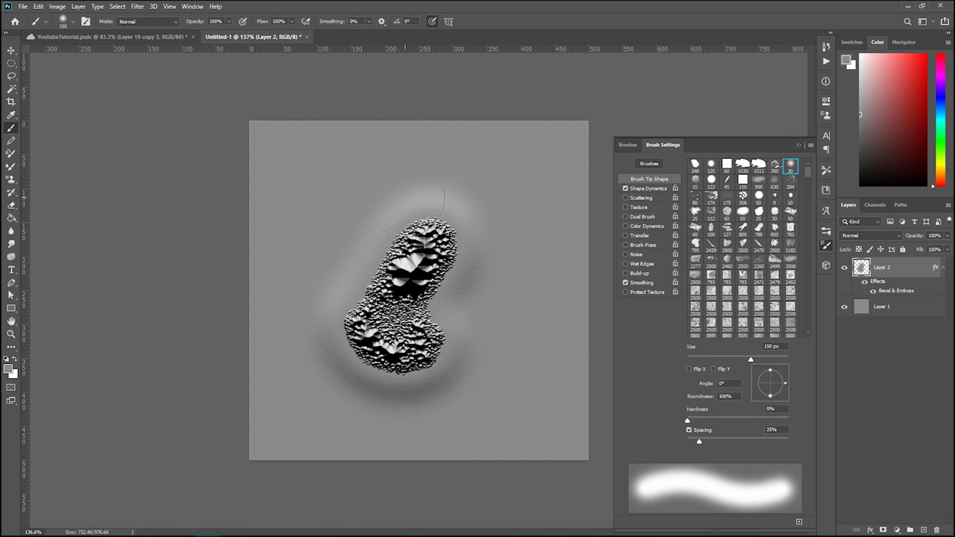
click(359, 182)
click(322, 205)
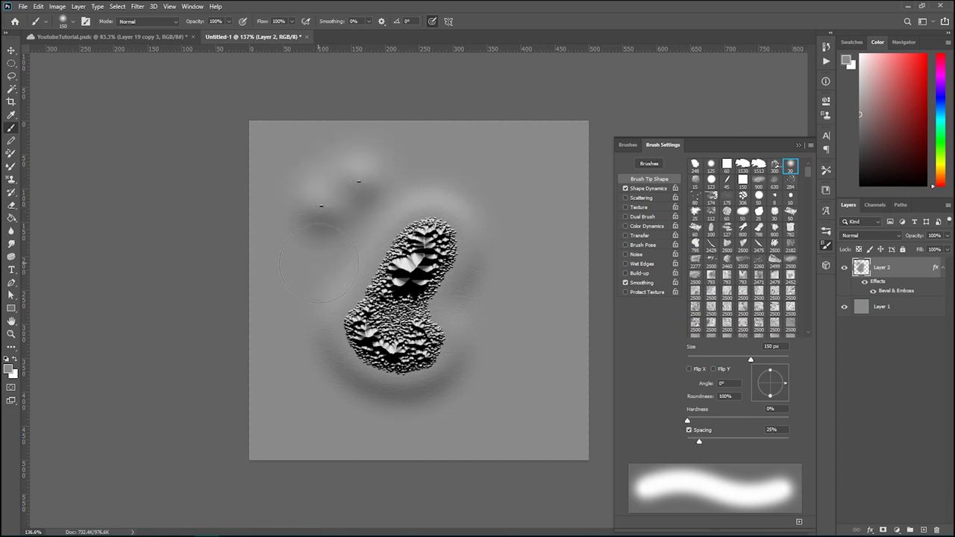
Step: Add small dabs to the left, a smooth swath over the blob, and extend it right
click(328, 269)
click(338, 255)
click(361, 234)
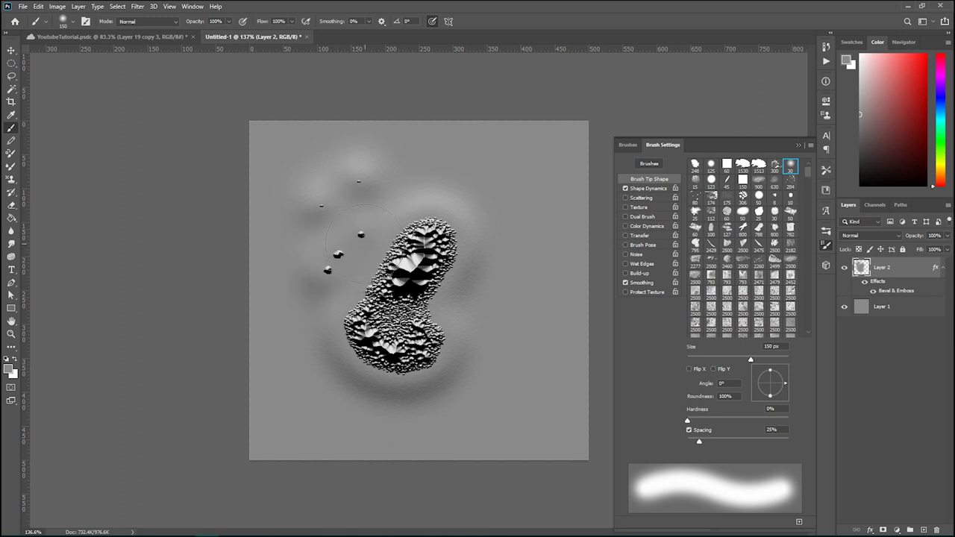
mouse_move(363, 244)
mouse_down()
mouse_move(392, 257)
mouse_move(429, 235)
mouse_move(395, 267)
mouse_move(416, 309)
mouse_move(407, 313)
mouse_move(417, 307)
mouse_up()
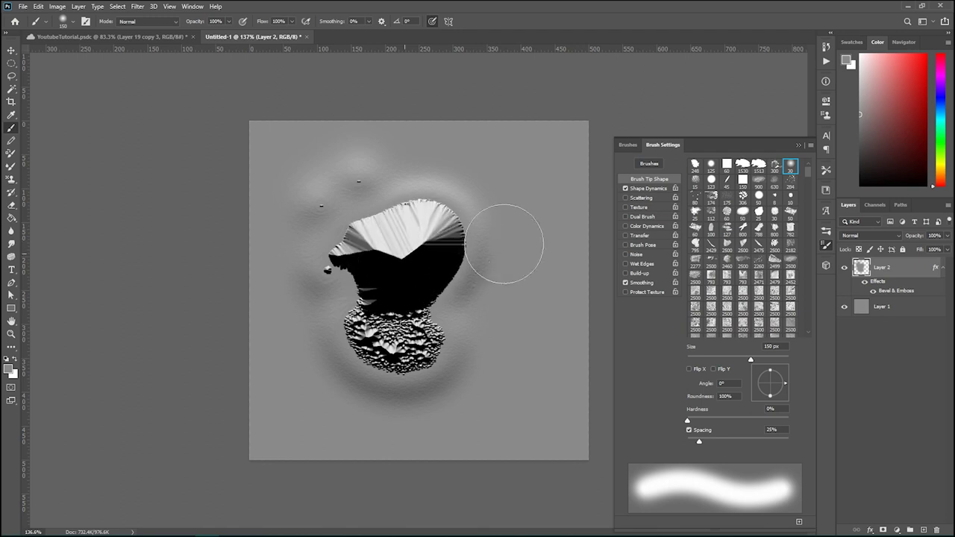
mouse_move(503, 244)
mouse_down()
mouse_move(377, 249)
mouse_move(462, 296)
mouse_move(496, 235)
mouse_move(394, 328)
mouse_move(344, 355)
mouse_move(408, 366)
mouse_move(377, 274)
mouse_move(533, 250)
mouse_up()
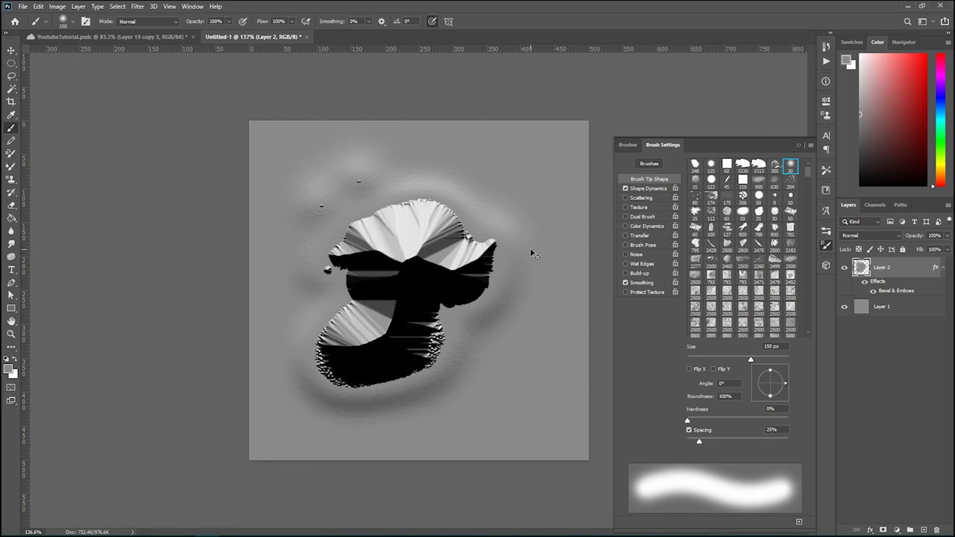
key(ctrl+a)
Step: Clear Layer 2 and stamp the 248 px textured brush onto the canvas
key(Delete)
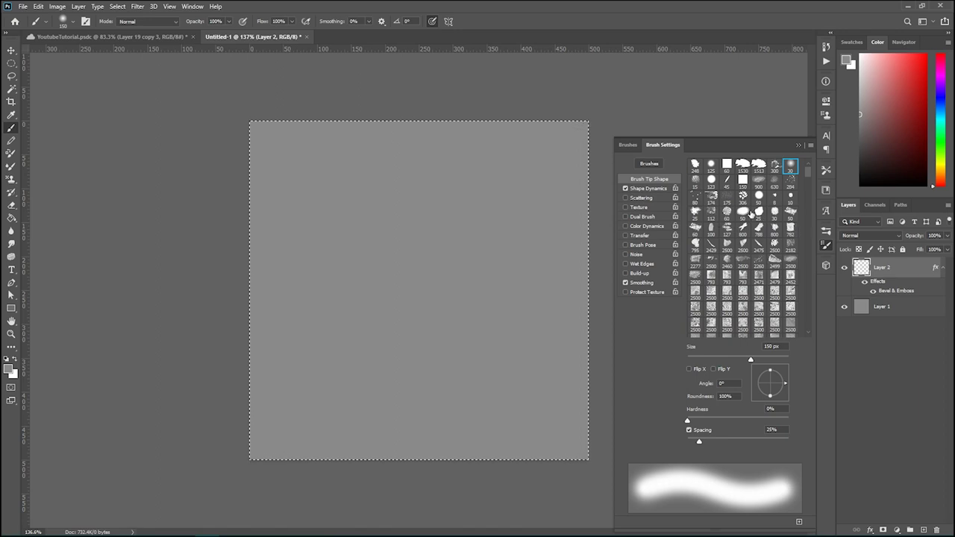
click(697, 168)
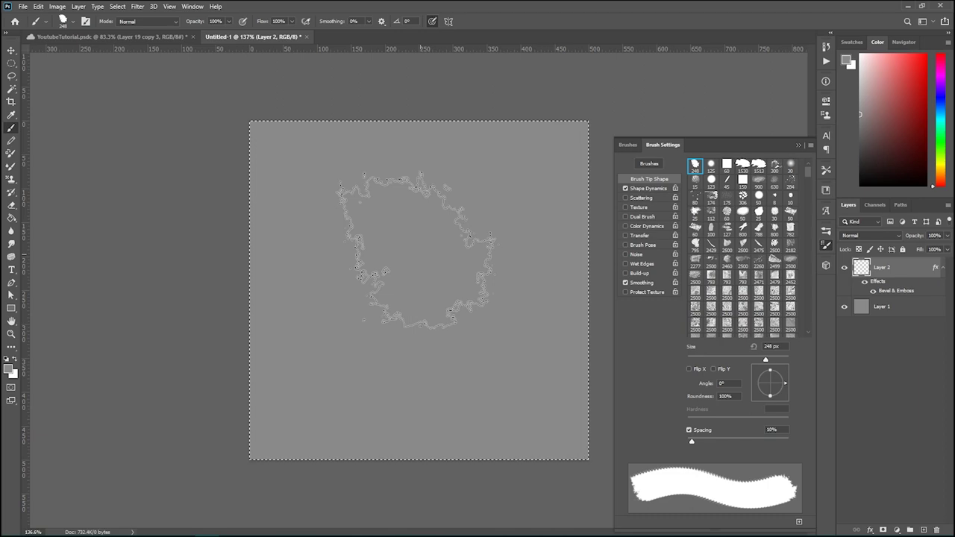
click(416, 250)
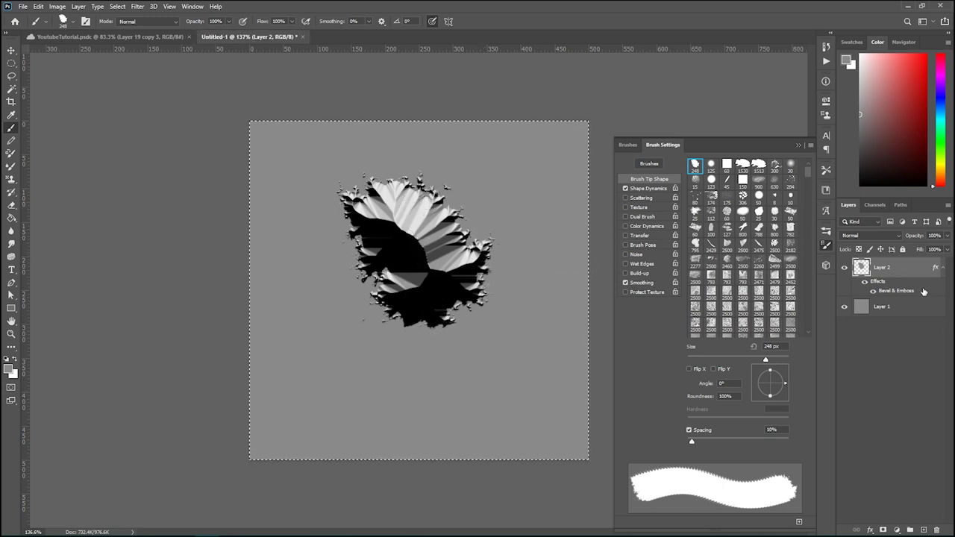
Step: Adjust the Bevel & Emboss Soften amount on Layer 2's layer style
double_click(924, 292)
drag(594, 102, 698, 224)
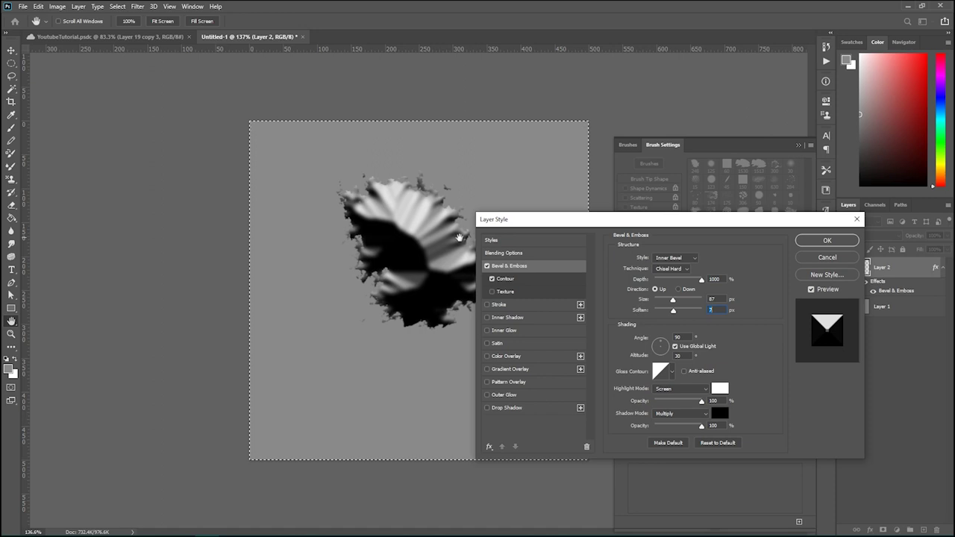
drag(604, 219, 603, 240)
drag(671, 332, 653, 333)
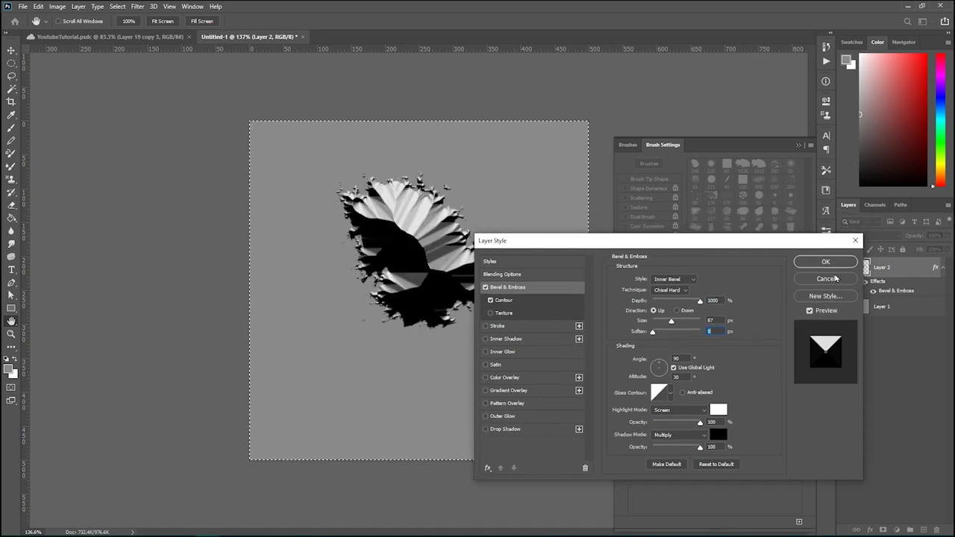
click(825, 262)
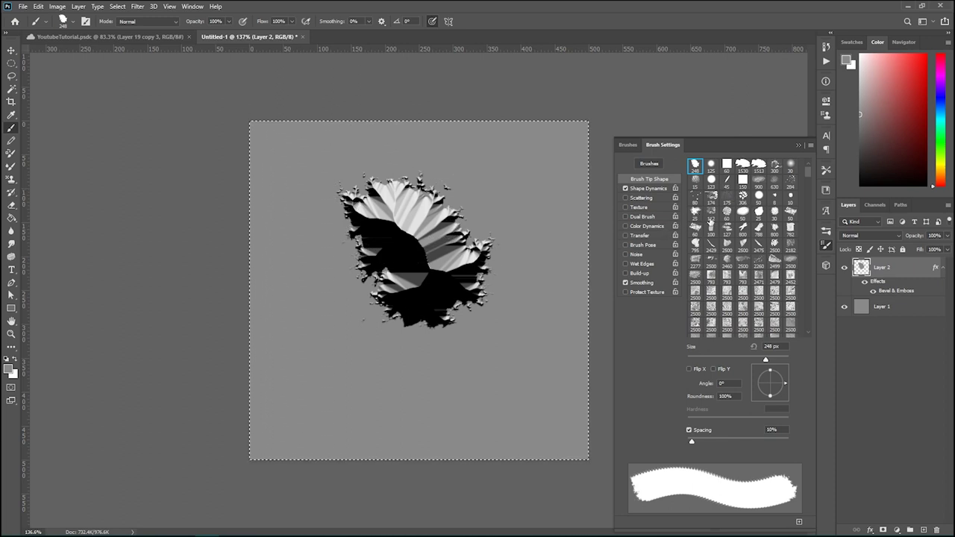
Step: Paint rough texture with the 112 px brush, then select Layer 1 and hide Layer 2
click(710, 216)
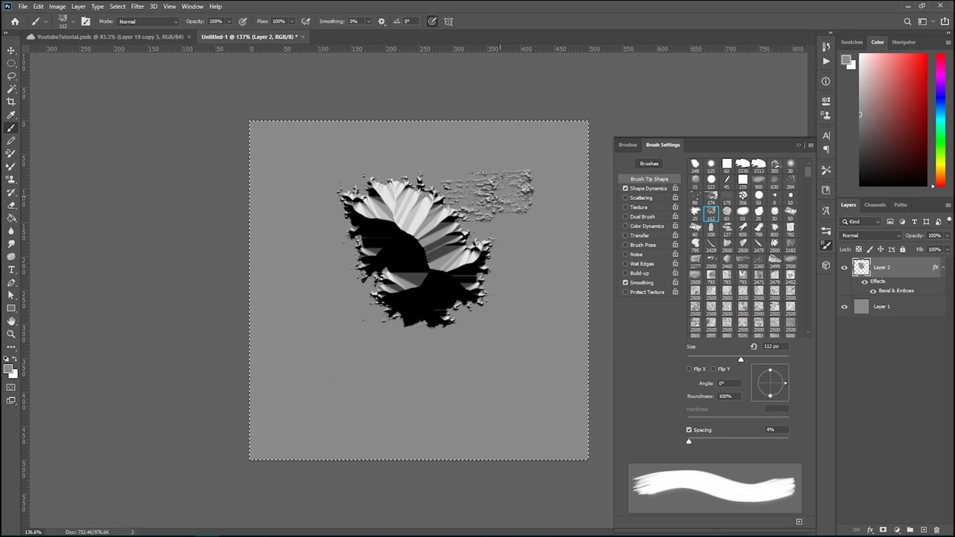
mouse_move(489, 220)
mouse_down()
mouse_move(516, 216)
mouse_move(504, 242)
mouse_move(519, 235)
mouse_move(512, 227)
mouse_move(521, 168)
mouse_move(471, 168)
mouse_move(476, 187)
mouse_move(508, 203)
mouse_move(498, 238)
mouse_up()
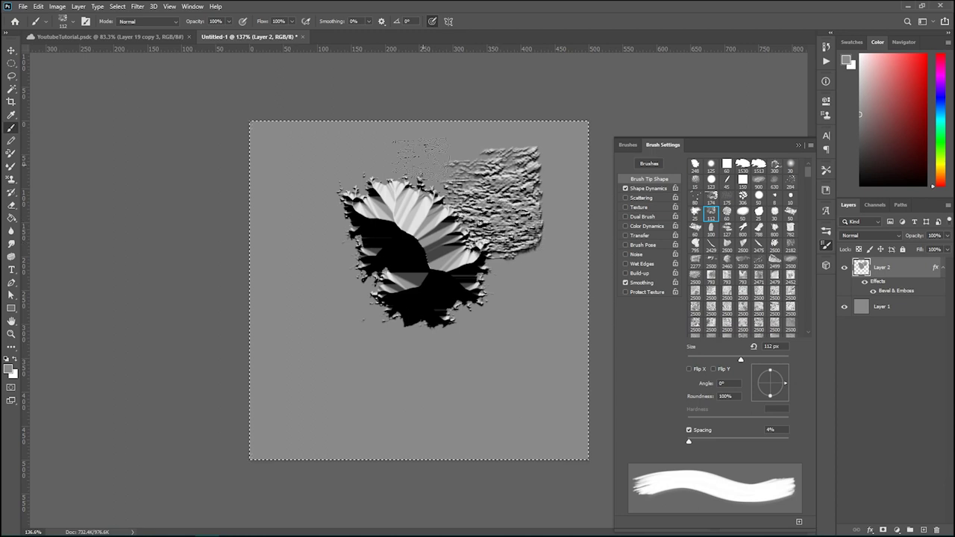
click(899, 312)
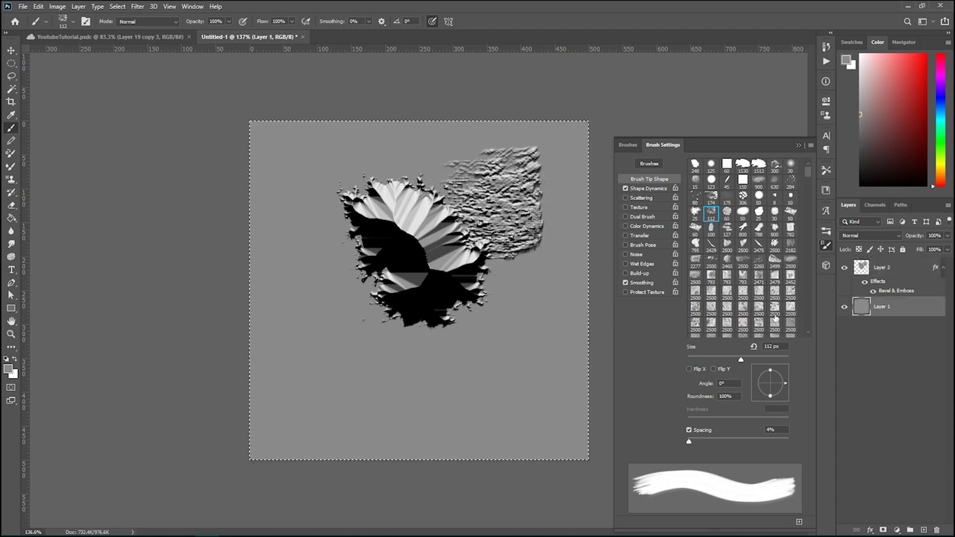
click(843, 268)
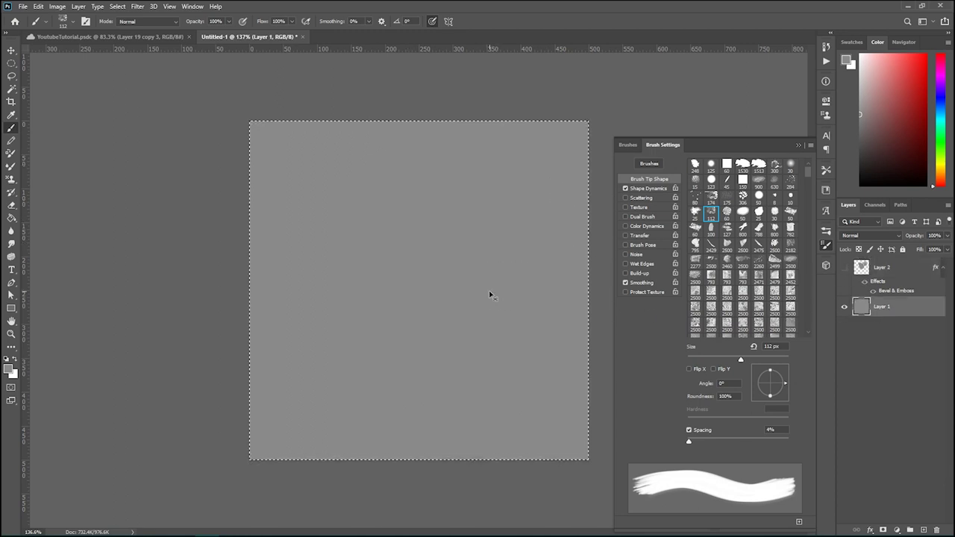
key(ctrl+shift+n)
Step: On new Layer 3, paint a dark 112 px textured patch and stamp a 248 px black blob upper right
click(491, 164)
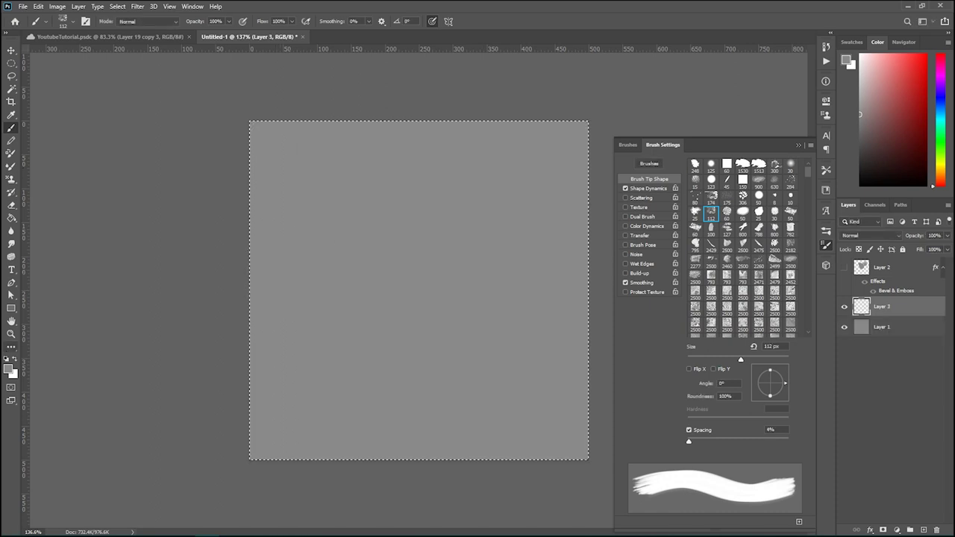
drag(377, 270, 410, 287)
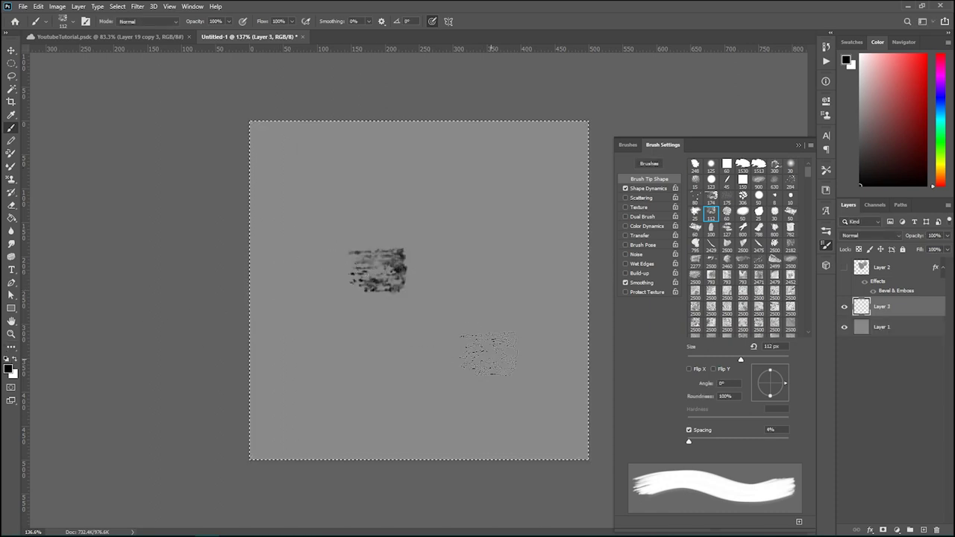
scroll(433, 302, up, 3)
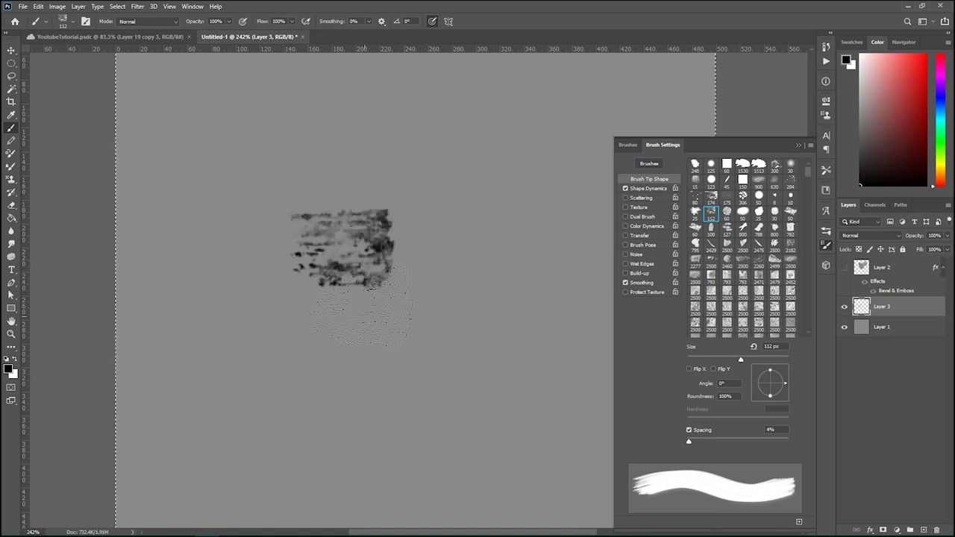
click(381, 213)
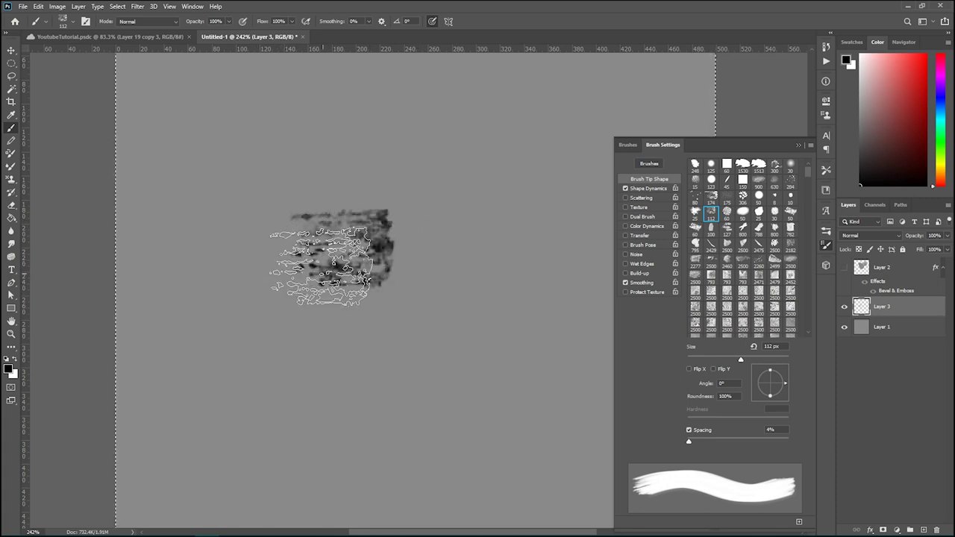
scroll(430, 274, down, 2)
scroll(429, 277, down, 1)
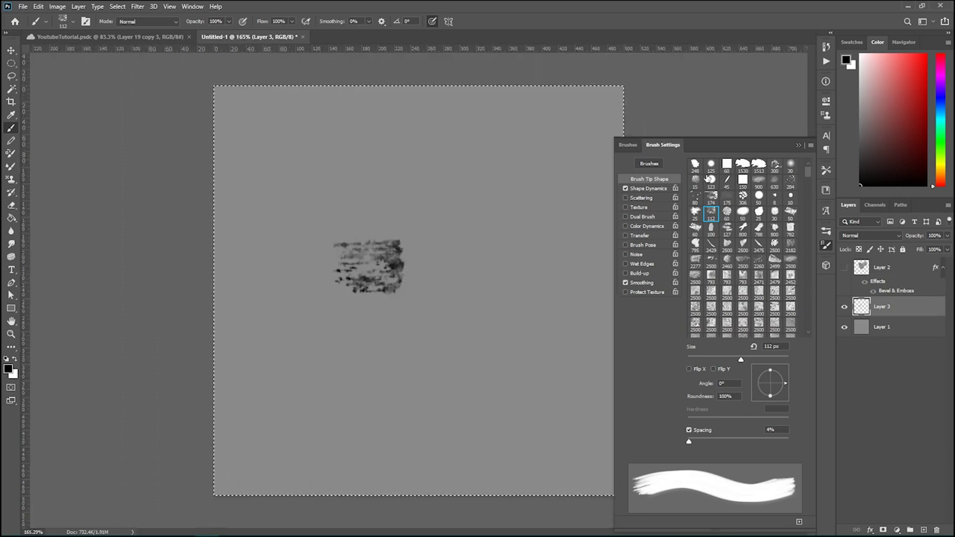
click(695, 163)
click(503, 209)
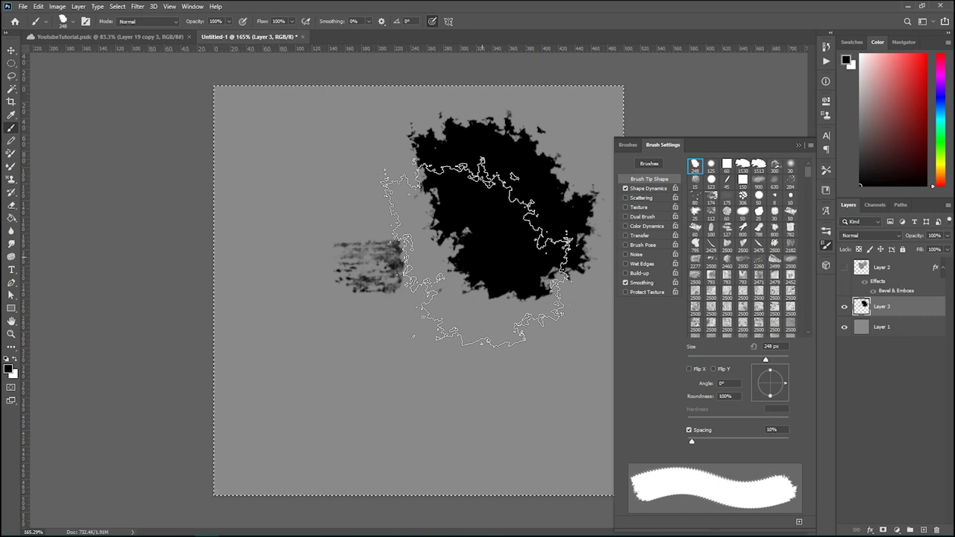
Step: Erase the black blob into mottled grey with 50-90 px eraser sizes and lighten the textured patch
key(e)
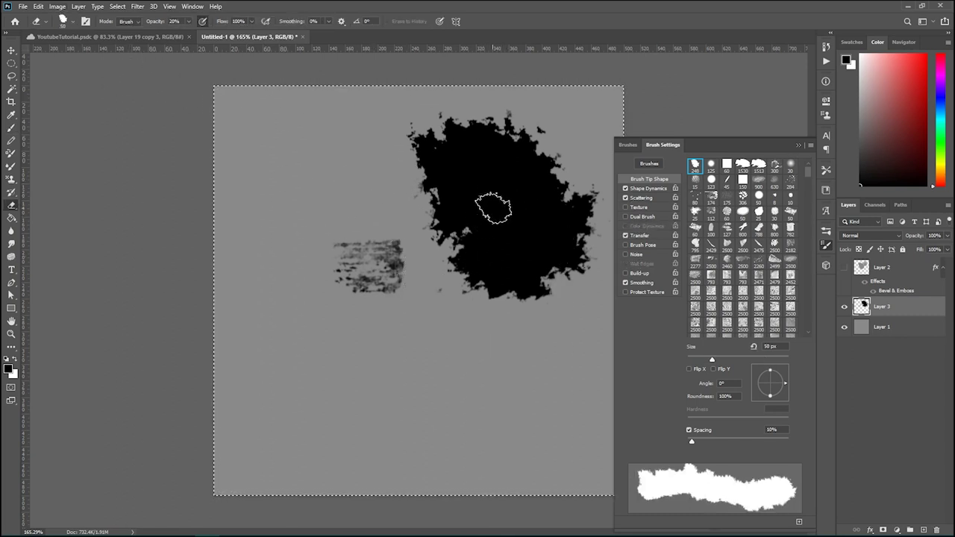
mouse_move(485, 281)
mouse_down()
mouse_move(484, 293)
mouse_move(499, 288)
mouse_move(512, 258)
mouse_move(508, 280)
mouse_move(495, 267)
mouse_move(506, 271)
mouse_move(458, 277)
mouse_move(473, 267)
mouse_move(452, 262)
mouse_move(448, 280)
mouse_move(517, 282)
mouse_move(532, 305)
mouse_up()
key(bracketright)
mouse_move(520, 132)
mouse_down()
mouse_move(500, 143)
mouse_move(508, 124)
mouse_move(443, 130)
mouse_move(462, 198)
mouse_move(482, 205)
mouse_move(503, 193)
mouse_move(523, 206)
mouse_move(488, 197)
mouse_move(427, 156)
mouse_move(431, 218)
mouse_move(450, 243)
mouse_move(569, 213)
mouse_move(573, 244)
mouse_move(554, 246)
mouse_move(567, 270)
mouse_move(541, 290)
mouse_move(573, 279)
mouse_move(565, 245)
mouse_move(564, 267)
mouse_move(515, 287)
mouse_up()
key(bracketright)
key(bracketright)
key(bracketright)
key(bracketleft)
key(bracketleft)
key(bracketleft)
key(bracketleft)
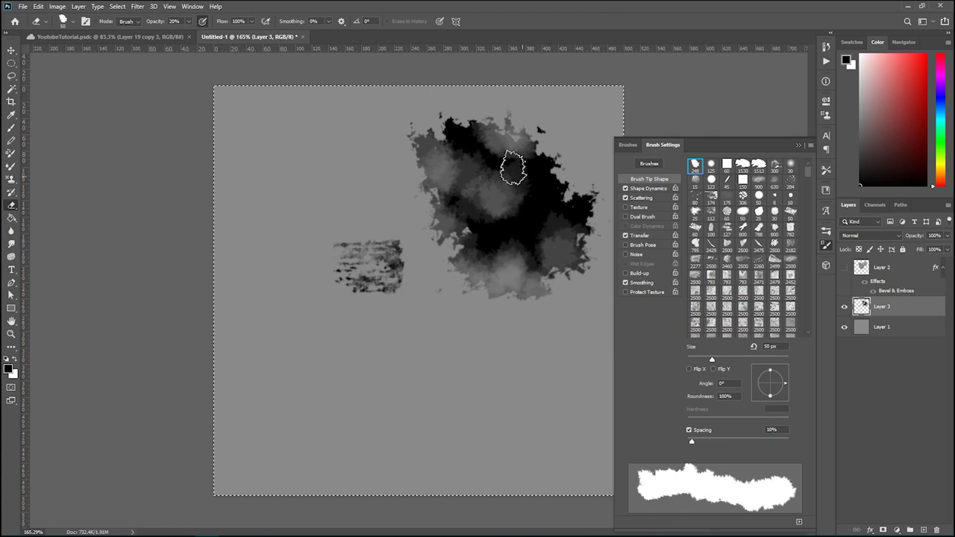
mouse_move(512, 160)
mouse_down()
mouse_move(458, 154)
mouse_move(464, 217)
mouse_move(492, 243)
mouse_up()
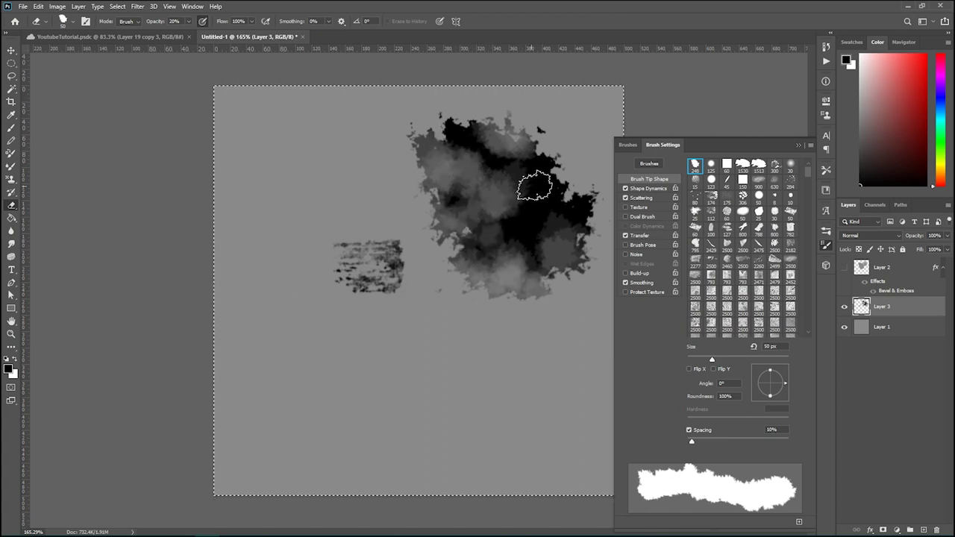
key(bracketright)
key(bracketright)
key(bracketright)
key(bracketright)
mouse_move(545, 204)
mouse_down()
mouse_move(512, 273)
mouse_move(479, 276)
mouse_up()
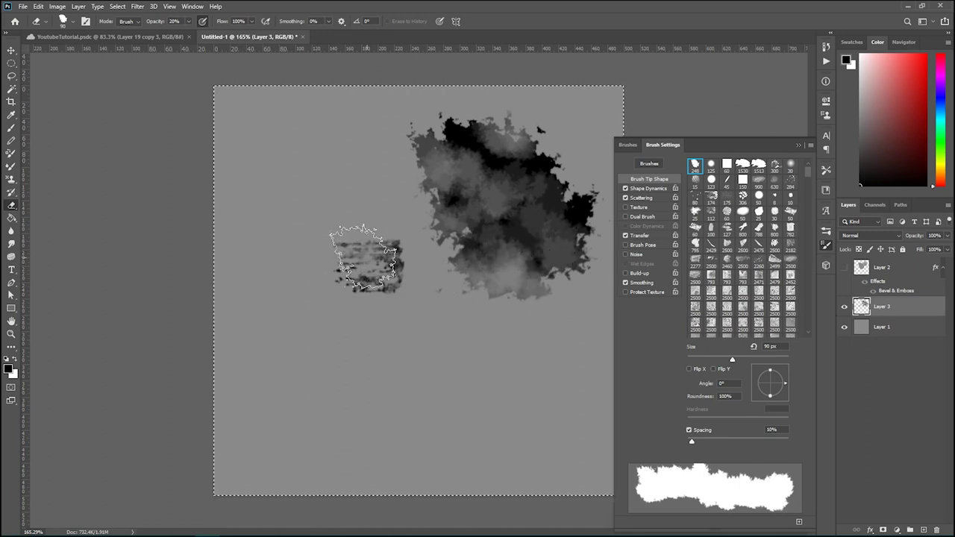
mouse_move(351, 265)
mouse_down()
mouse_move(366, 266)
mouse_move(352, 267)
mouse_move(344, 244)
mouse_up()
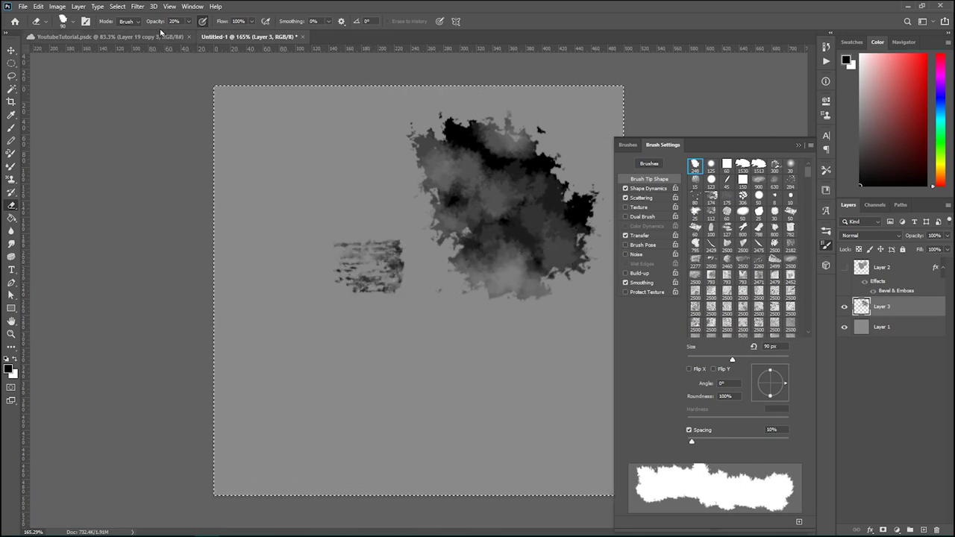
click(11, 76)
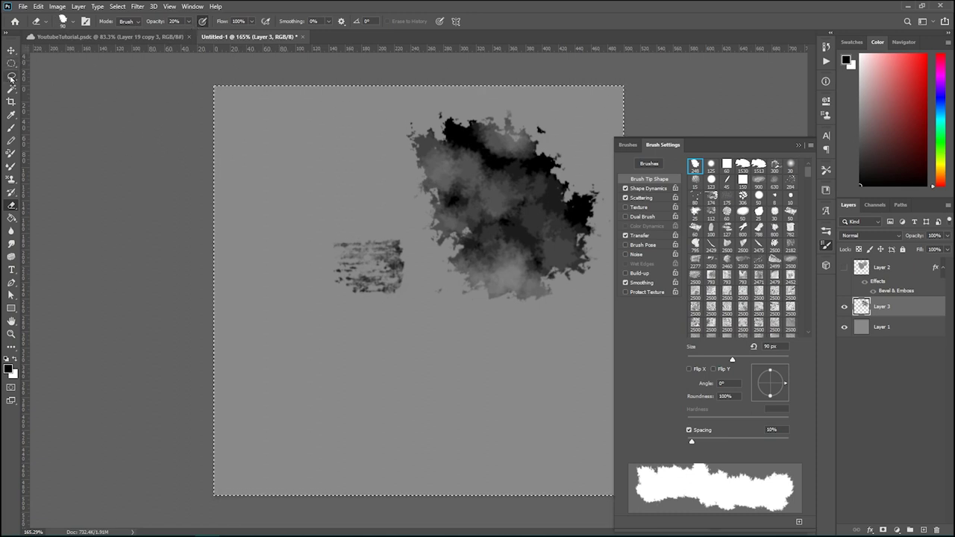
Step: Lasso-select the textured patch and delete it
mouse_move(326, 187)
mouse_down()
mouse_move(380, 345)
mouse_move(322, 249)
mouse_up()
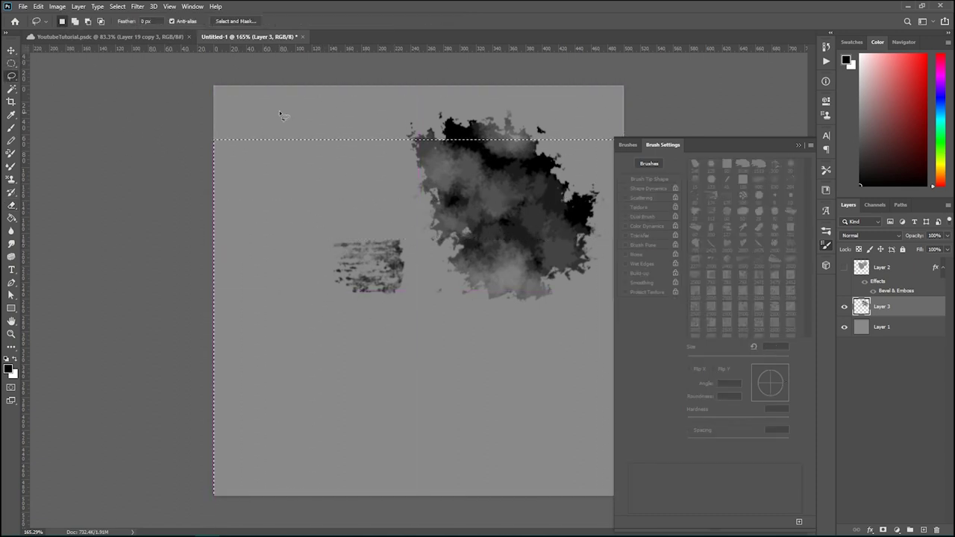
click(306, 116)
mouse_move(419, 275)
mouse_down()
mouse_move(355, 190)
mouse_move(305, 194)
mouse_up()
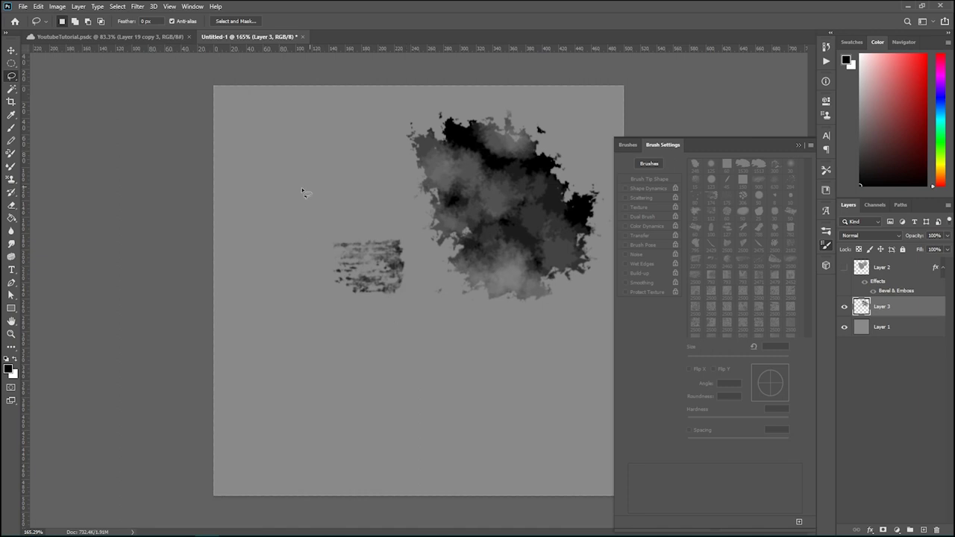
key(Delete)
click(299, 200)
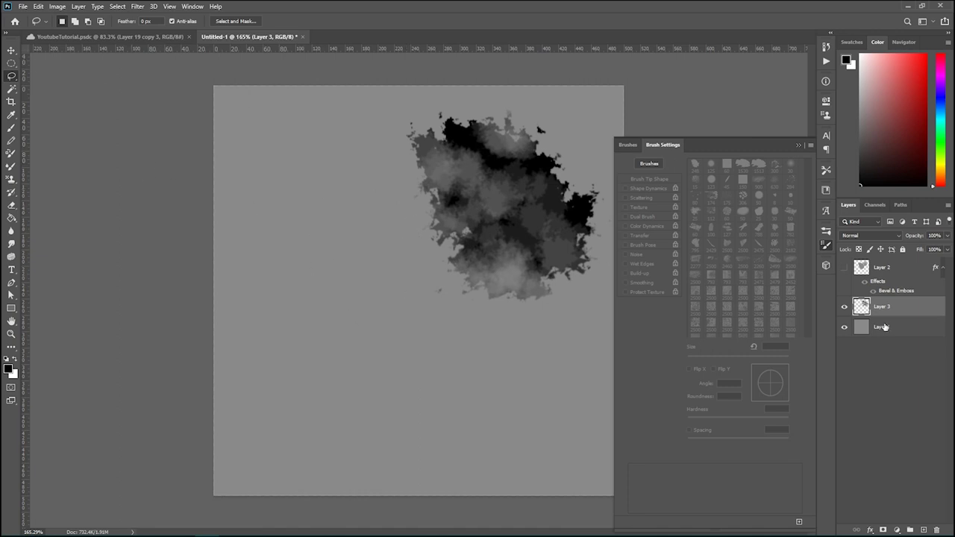
Step: Create a 249 x 246 clipboard-sized document and paste the grey blob into it
key(ctrl+n)
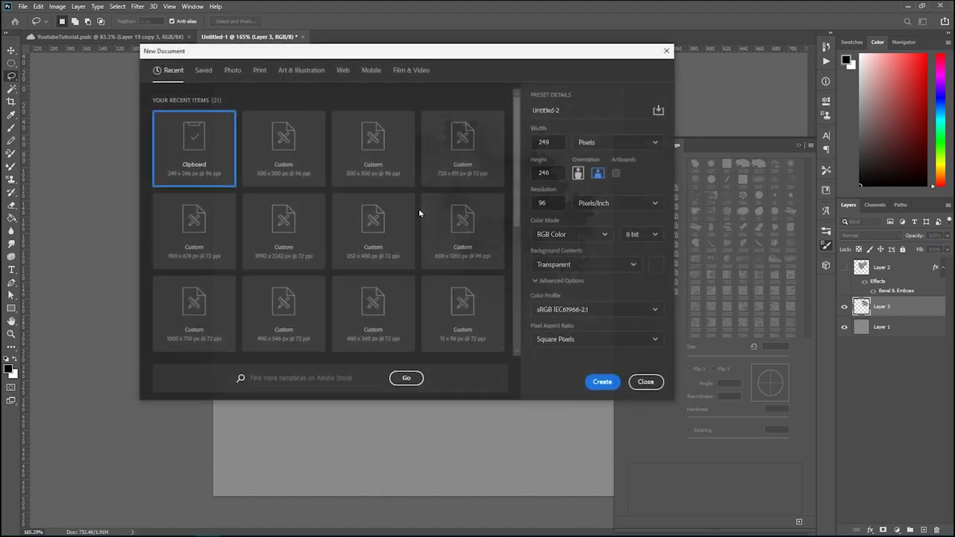
click(603, 382)
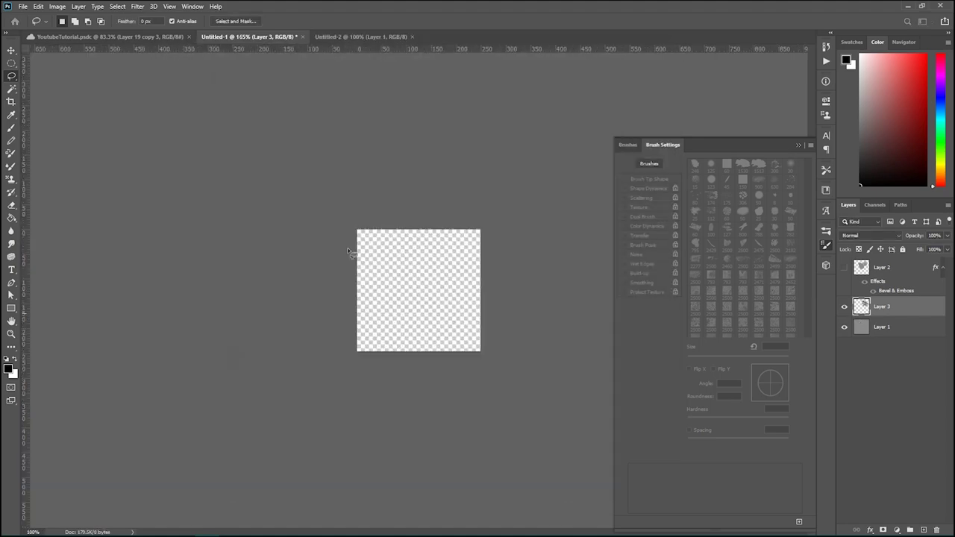
key(ctrl+v)
scroll(408, 300, up, 5)
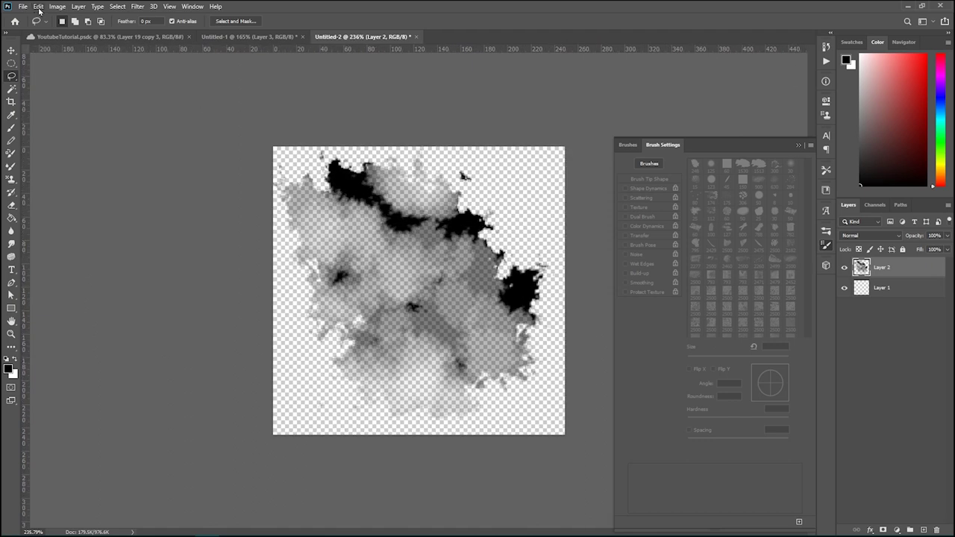
Step: Define the blob as a new brush preset via Edit > Define Brush Preset
click(11, 128)
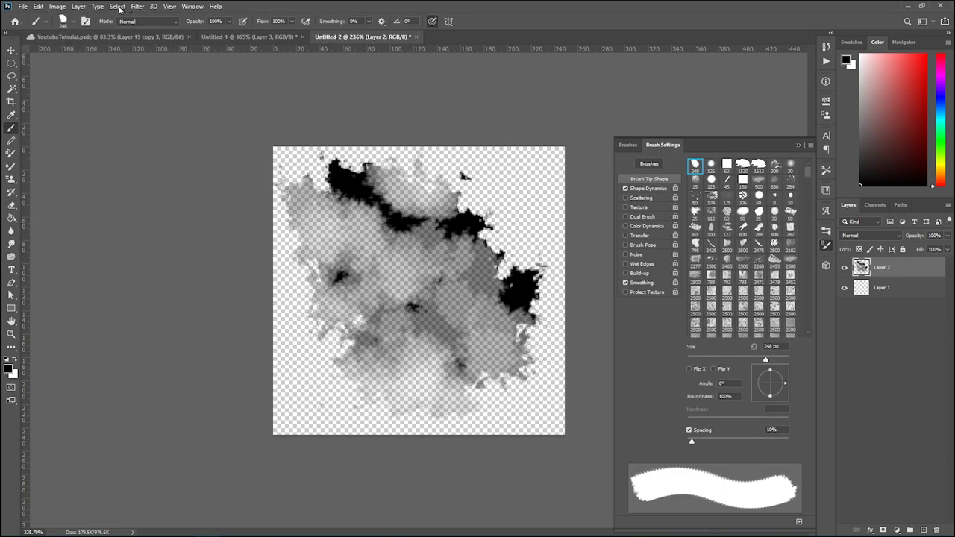
click(38, 6)
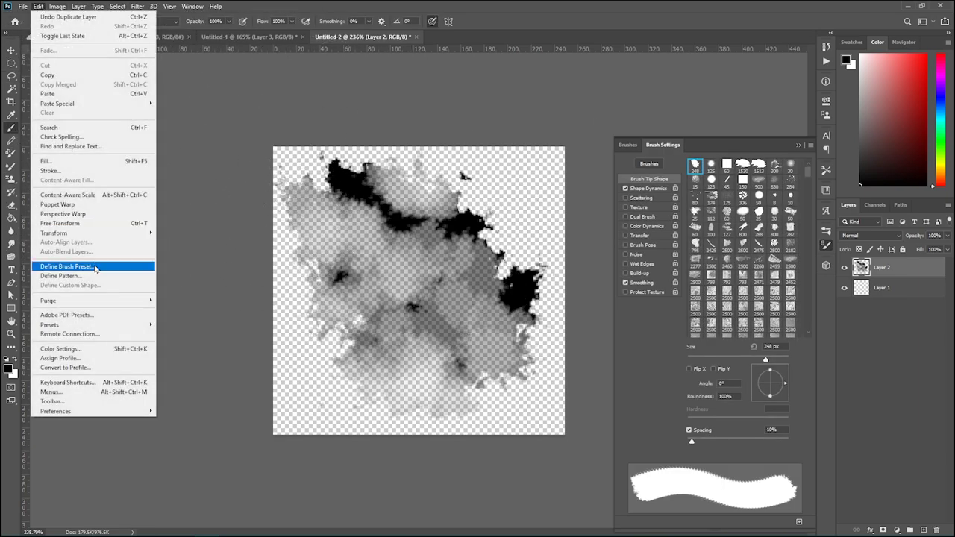
click(82, 267)
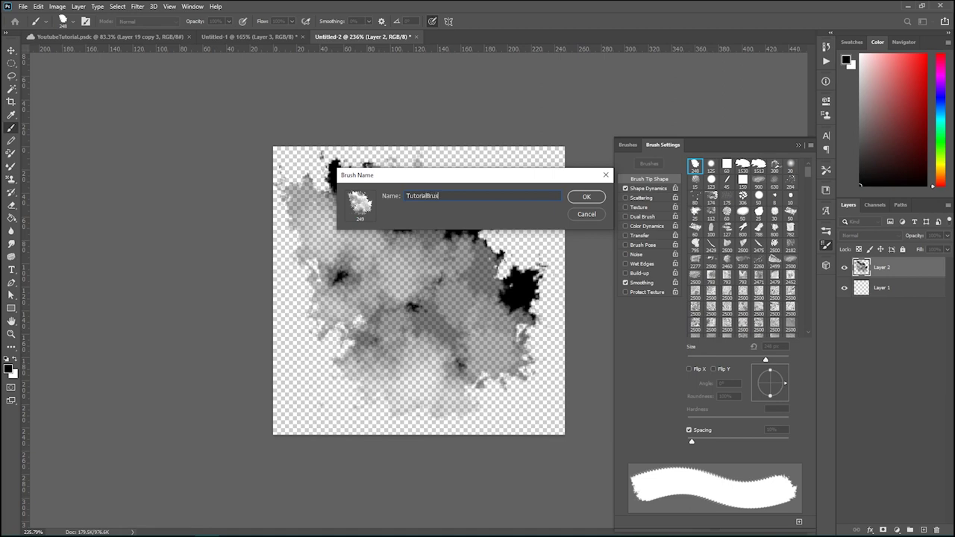
key(Return)
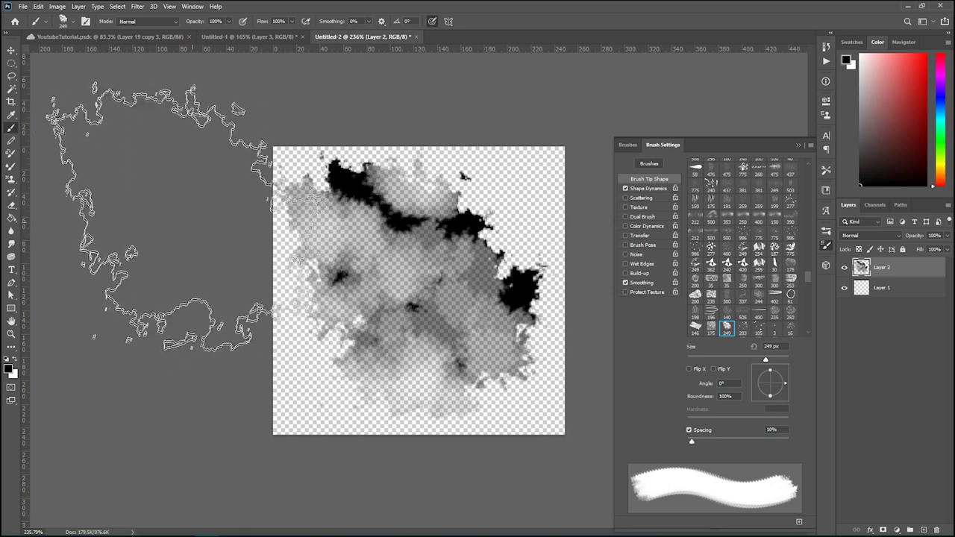
Step: Back in the map document, hide Layer 3, show Layer 2 and clear its old shape
click(249, 36)
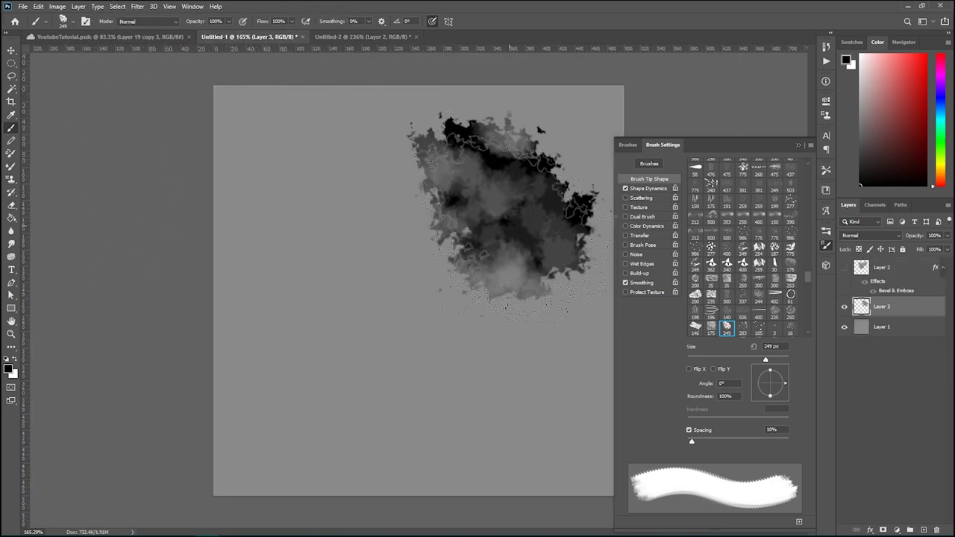
click(844, 307)
click(844, 267)
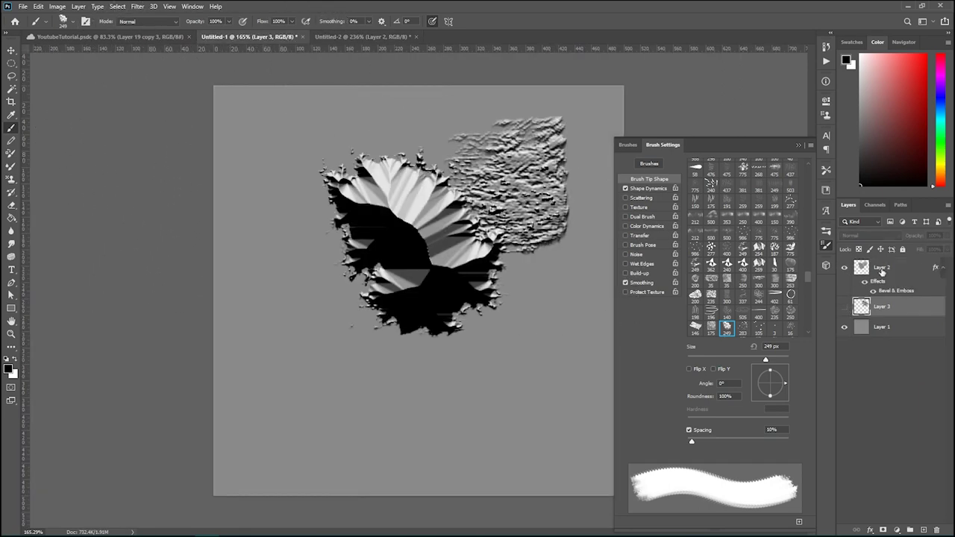
click(892, 268)
key(ctrl+a)
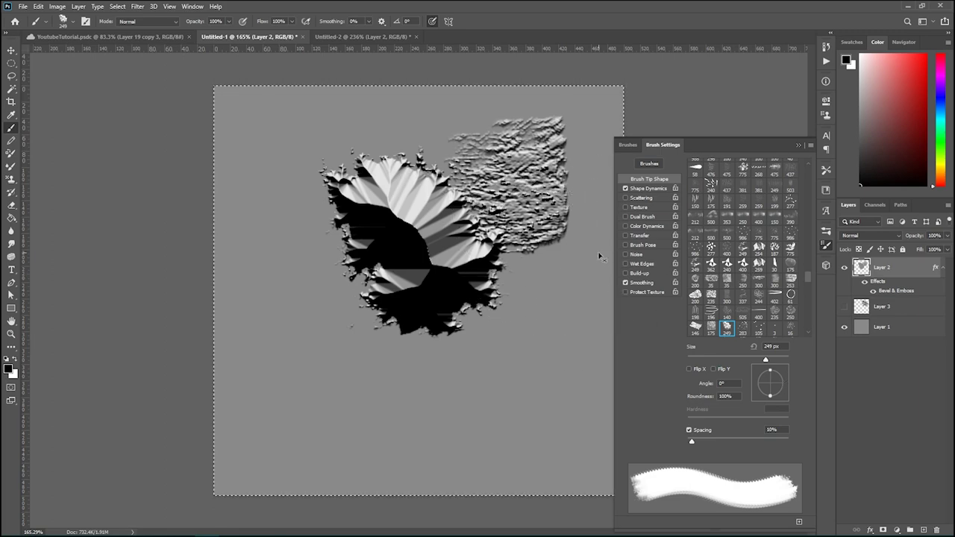
key(Delete)
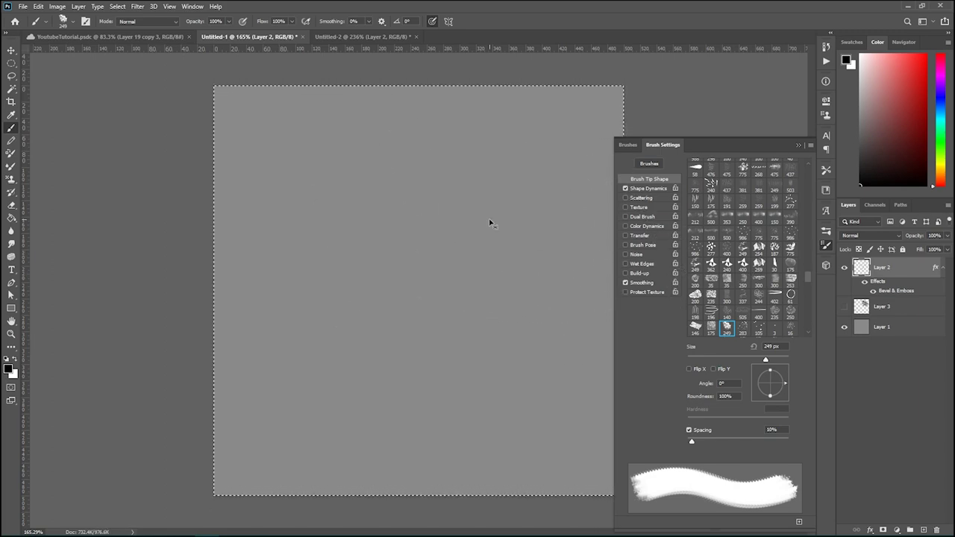
key(ctrl+d)
Step: Paint terrain with the cloud brush, undo it, and repaint a soft patch at 20% opacity
click(391, 263)
mouse_move(392, 262)
mouse_down()
mouse_move(501, 256)
mouse_move(415, 384)
mouse_move(500, 335)
mouse_move(611, 349)
mouse_up()
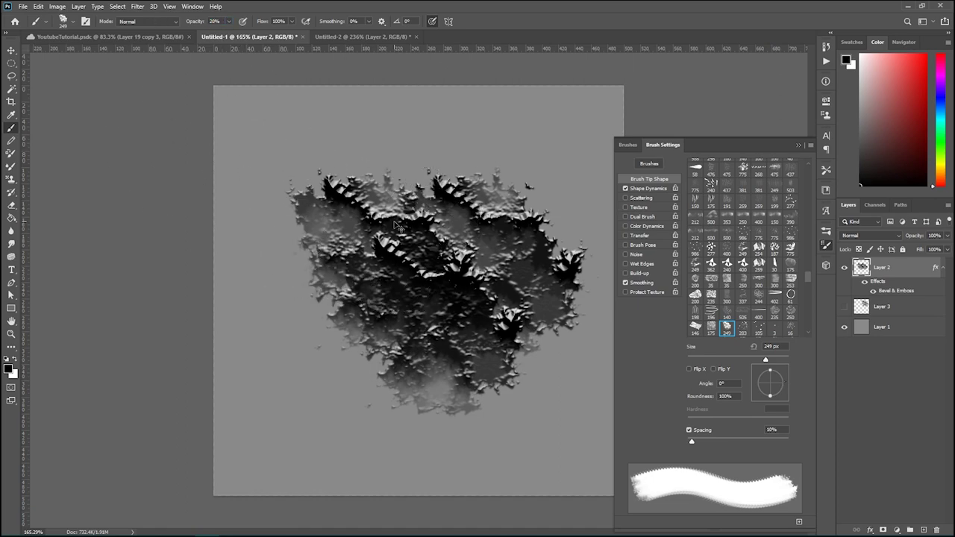
key(ctrl+z)
key(ctrl+z)
key(ctrl+z)
click(439, 227)
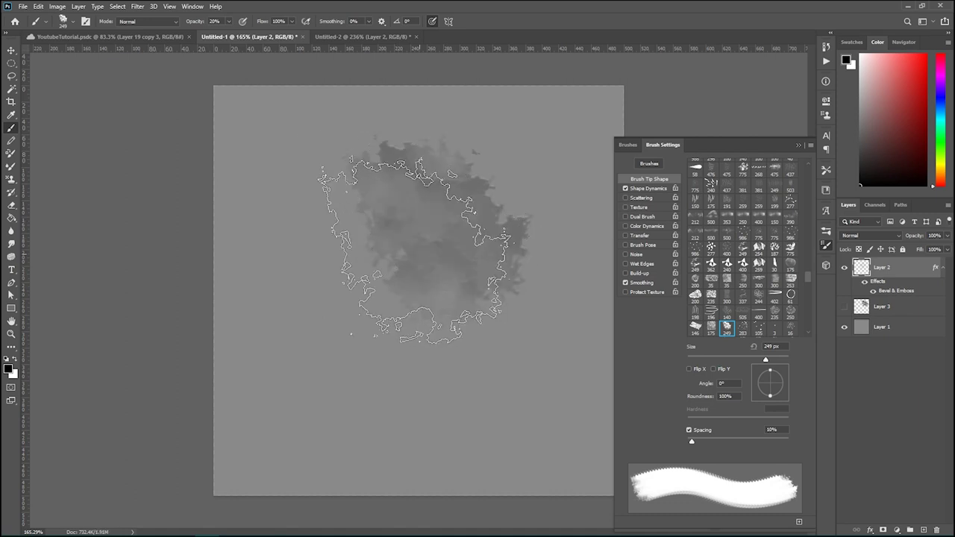
mouse_move(416, 250)
mouse_down()
mouse_move(400, 277)
mouse_move(424, 296)
mouse_up()
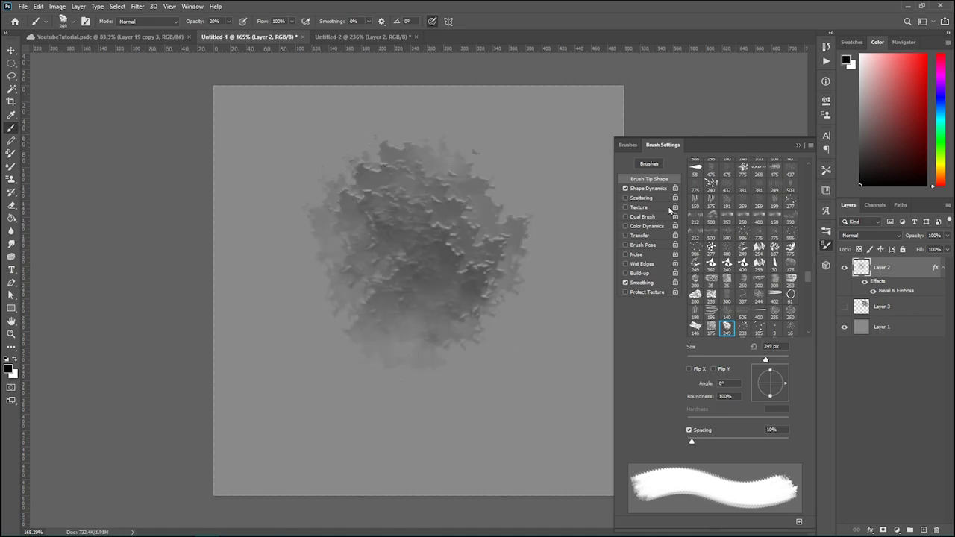
Step: Set the brush to 22% size jitter, 42% angle jitter, 44% scatter and 28% spacing
click(648, 189)
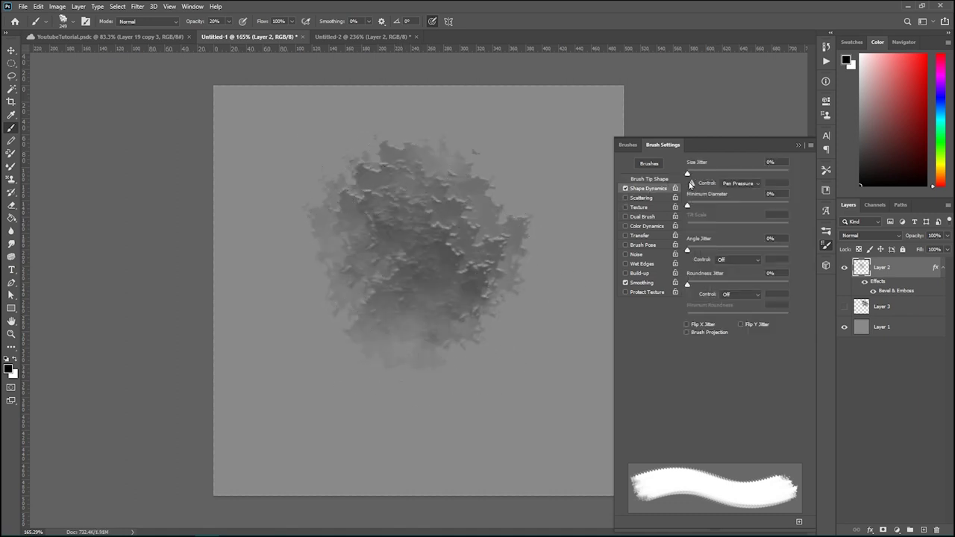
drag(687, 174, 710, 174)
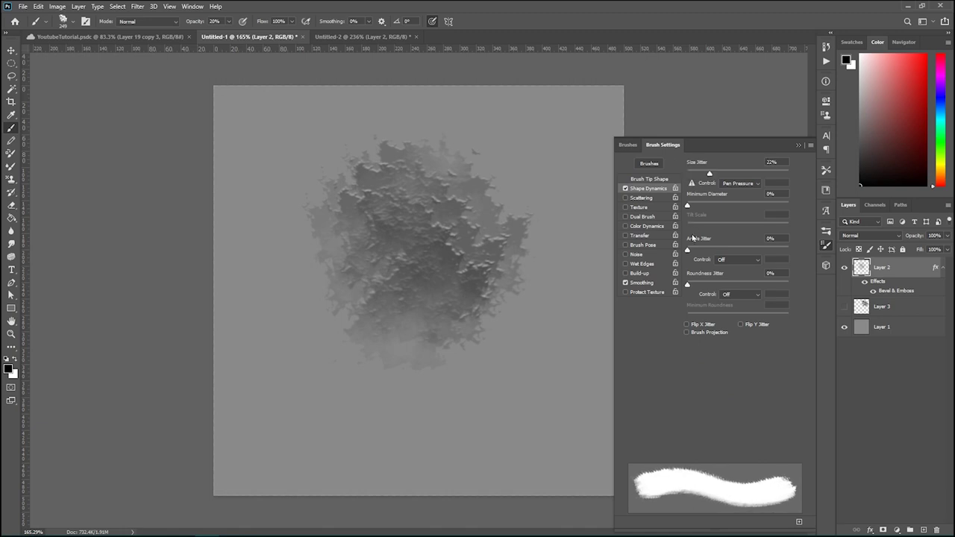
drag(687, 249, 729, 252)
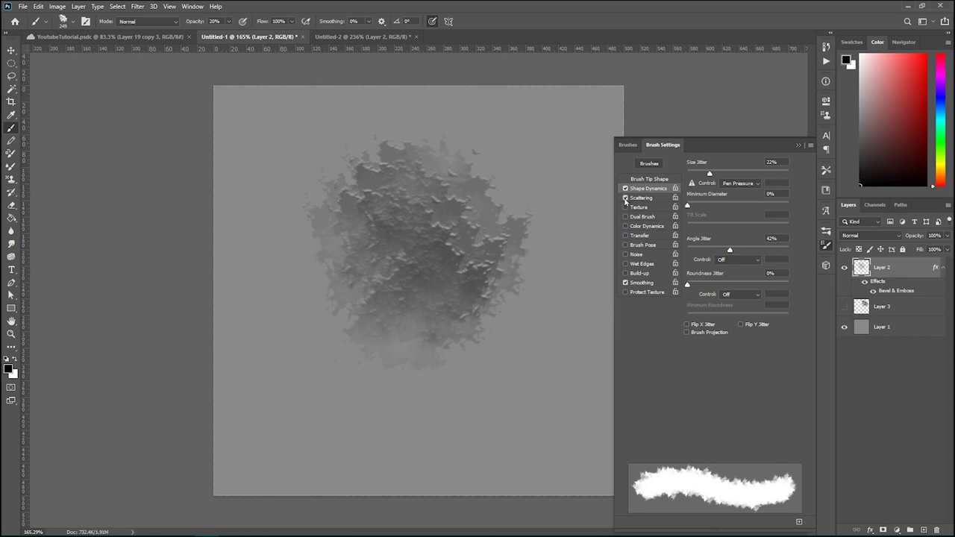
click(650, 198)
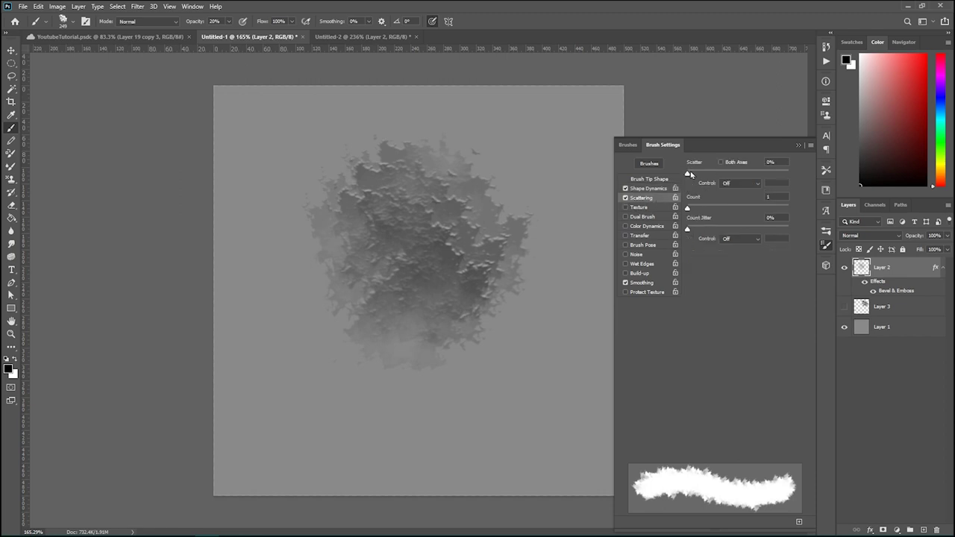
drag(690, 173, 692, 176)
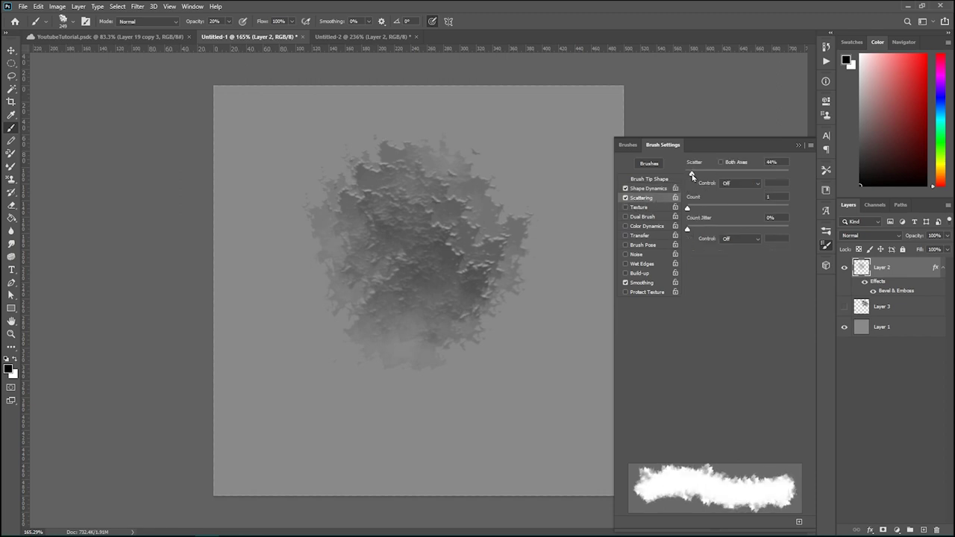
click(653, 180)
drag(692, 442, 701, 442)
Step: Paint over the terrain blob to darken and enlarge it, then clear Layer 2
mouse_move(506, 305)
mouse_down()
mouse_move(395, 287)
mouse_move(384, 336)
mouse_move(410, 273)
mouse_move(448, 224)
mouse_move(336, 310)
mouse_move(420, 292)
mouse_up()
scroll(420, 292, down, 3)
mouse_move(405, 234)
mouse_down()
mouse_move(373, 220)
mouse_move(372, 300)
mouse_move(358, 342)
mouse_move(484, 277)
mouse_move(458, 297)
mouse_move(449, 321)
mouse_move(408, 336)
mouse_move(390, 328)
mouse_move(503, 302)
mouse_move(418, 300)
mouse_move(447, 353)
mouse_move(434, 332)
mouse_move(390, 317)
mouse_move(349, 258)
mouse_move(362, 324)
mouse_move(522, 286)
mouse_move(495, 260)
mouse_up()
key(ctrl+a)
key(Delete)
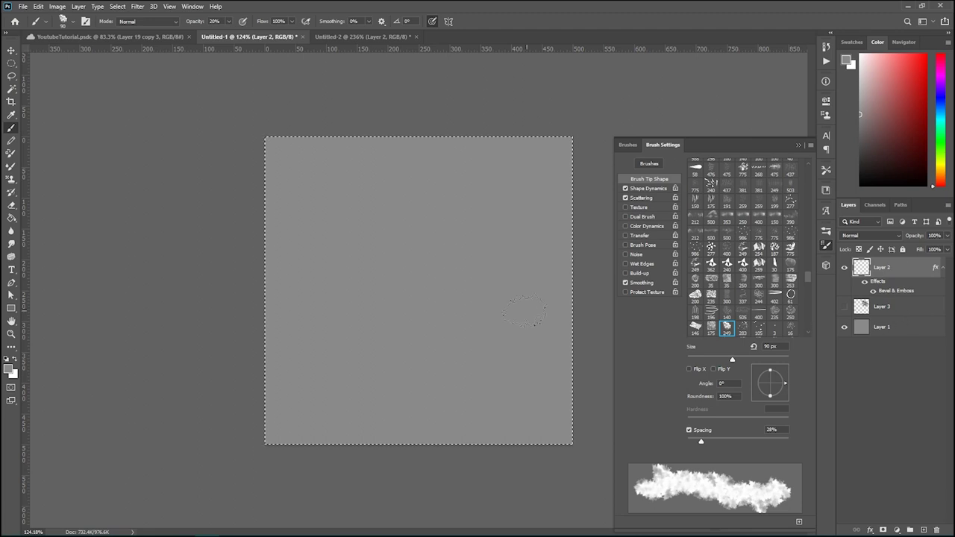
Step: Paint embossed terrain near the centre and lower area with a 150 px brush, resizing between 45-100 px
key(bracketright)
key(bracketright)
key(bracketright)
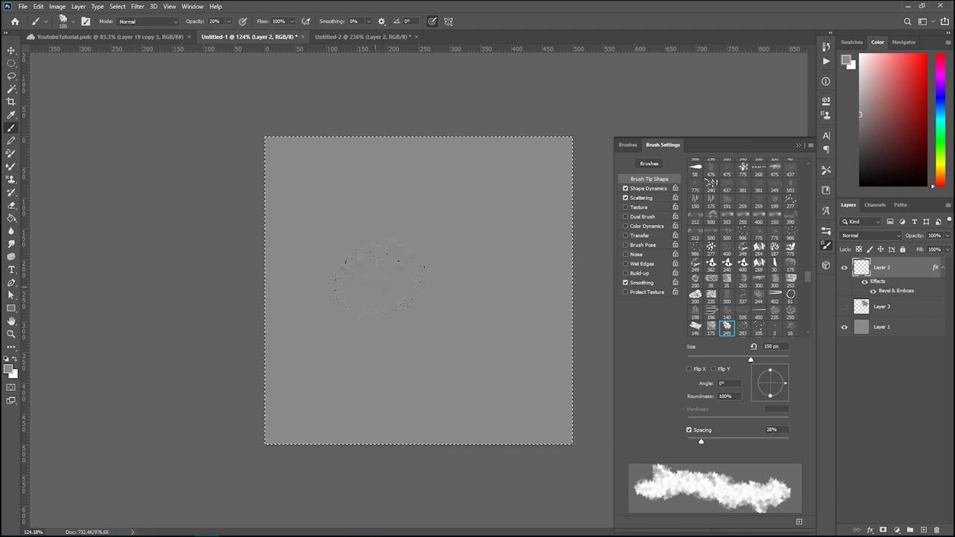
mouse_move(373, 258)
mouse_down()
mouse_move(377, 278)
mouse_move(448, 290)
mouse_move(381, 239)
mouse_up()
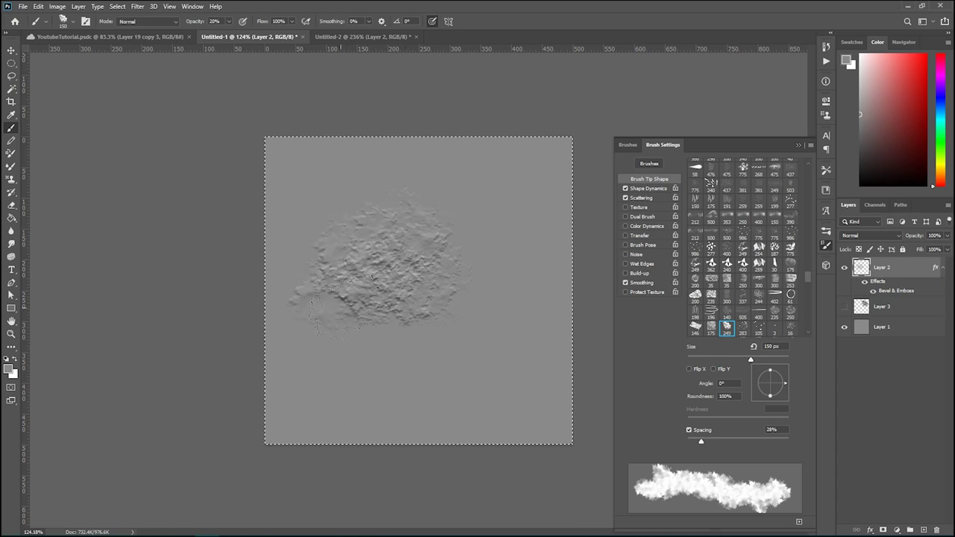
drag(355, 332, 387, 267)
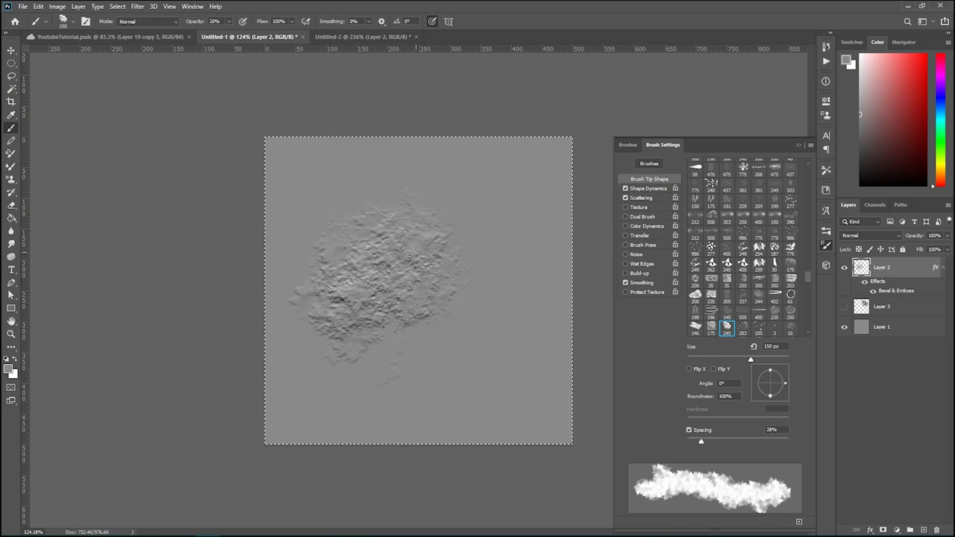
key(bracketleft)
key(bracketleft)
key(bracketleft)
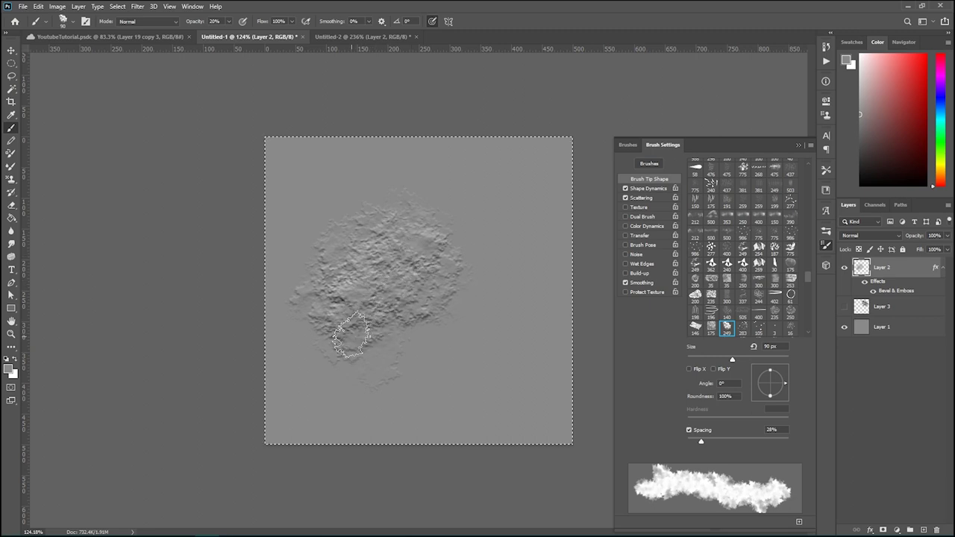
key(bracketleft)
key(bracketleft)
key(bracketleft)
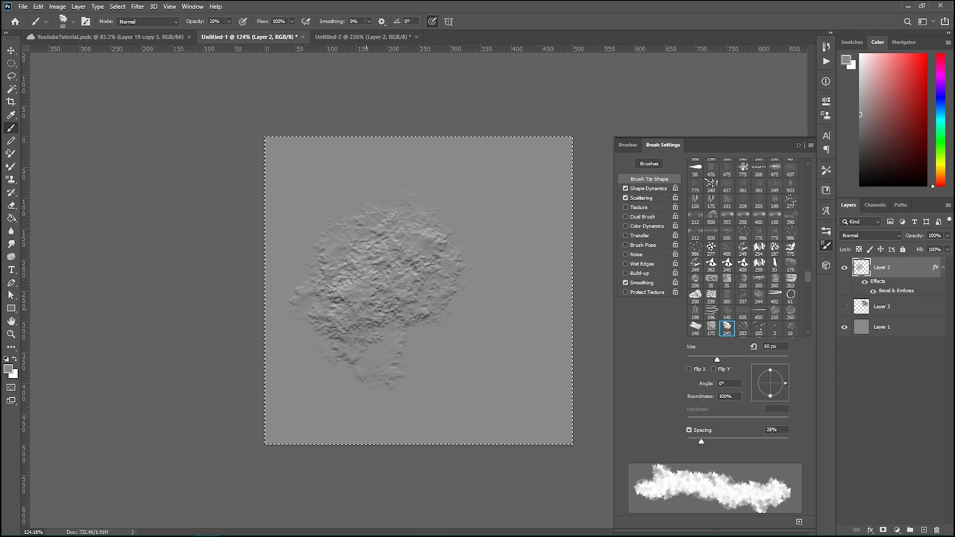
key(bracketleft)
key(bracketleft)
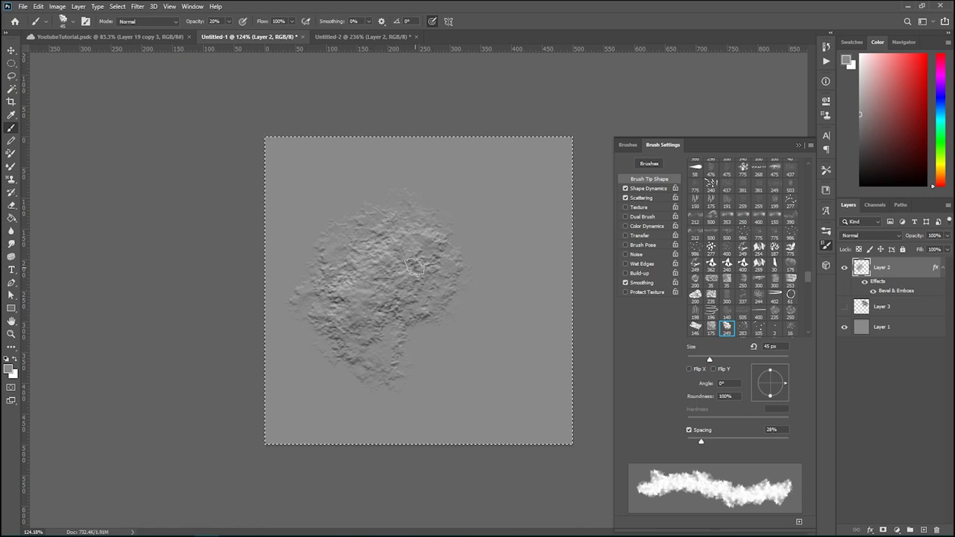
key(bracketright)
key(bracketright)
key(bracketright)
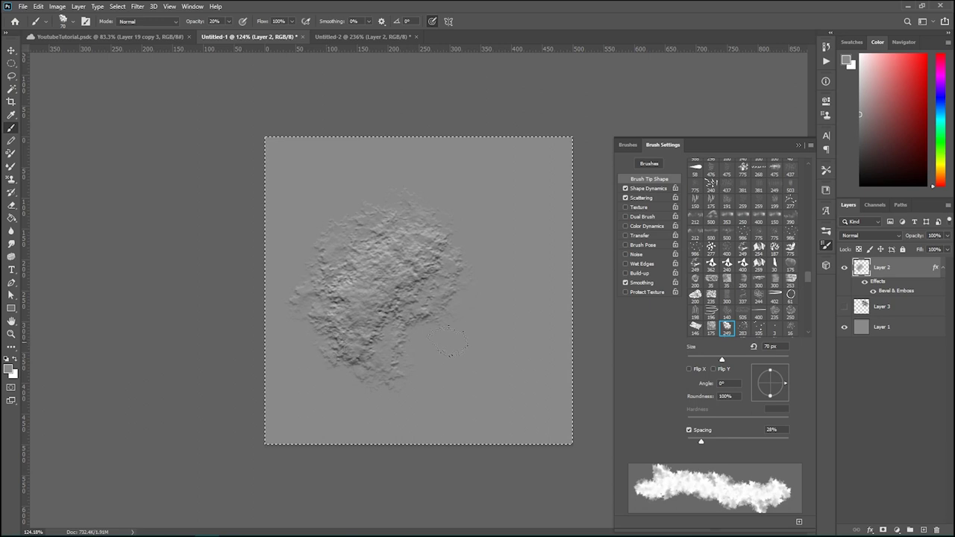
key(bracketright)
key(bracketright)
key(bracketright)
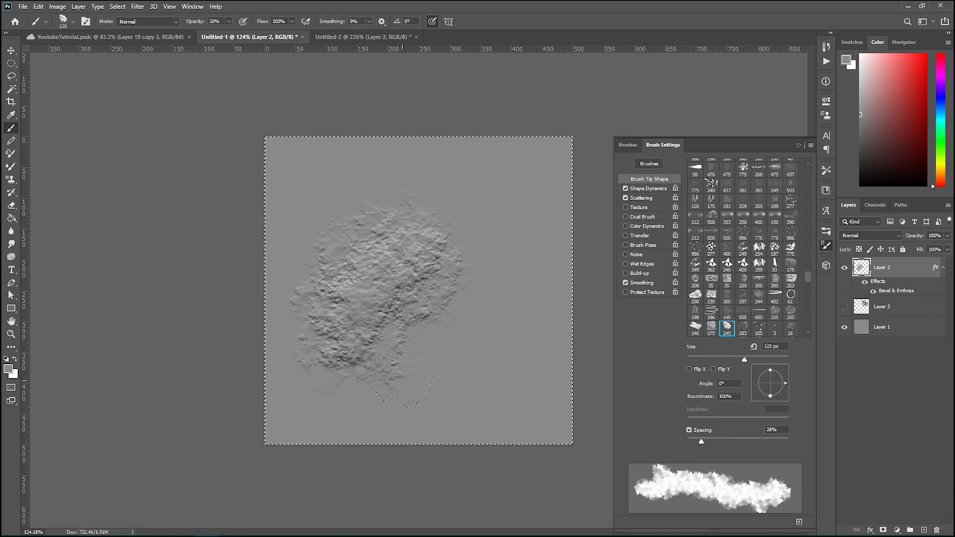
Step: Extend the landmass with a 100 px brush, then reduce the brush through 20-60 px
mouse_move(396, 379)
mouse_down()
mouse_move(352, 357)
mouse_move(357, 328)
mouse_up()
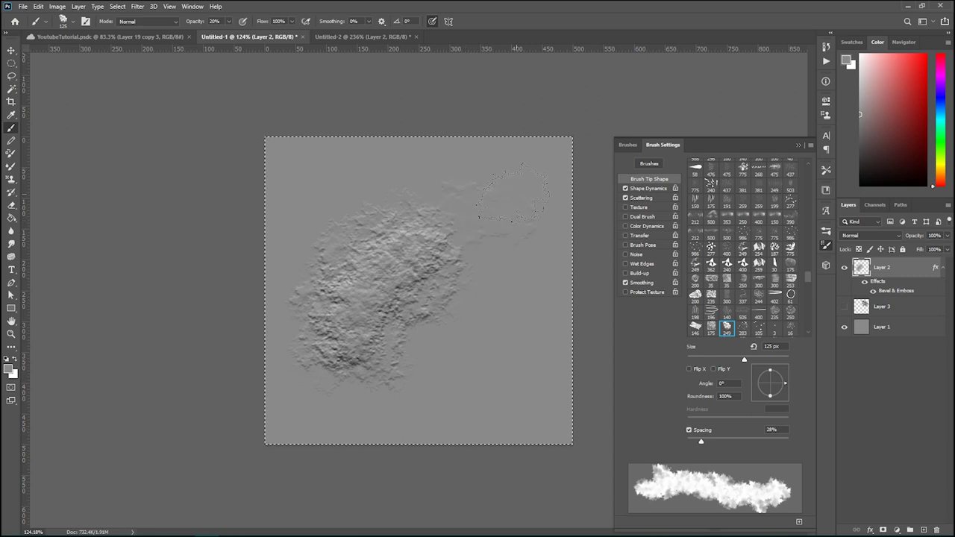
key(bracketleft)
key(bracketleft)
key(bracketleft)
key(bracketleft)
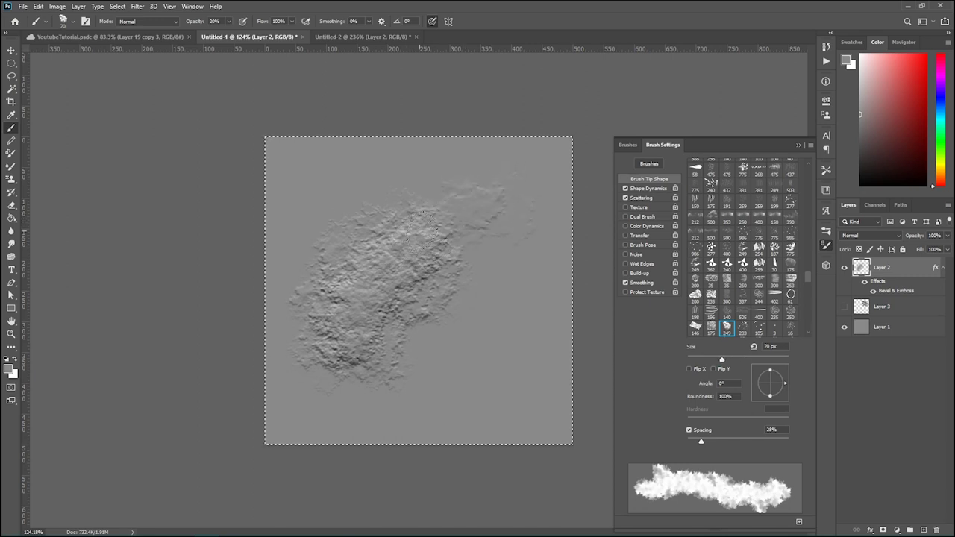
key(bracketleft)
key(bracketleft)
key(bracketleft)
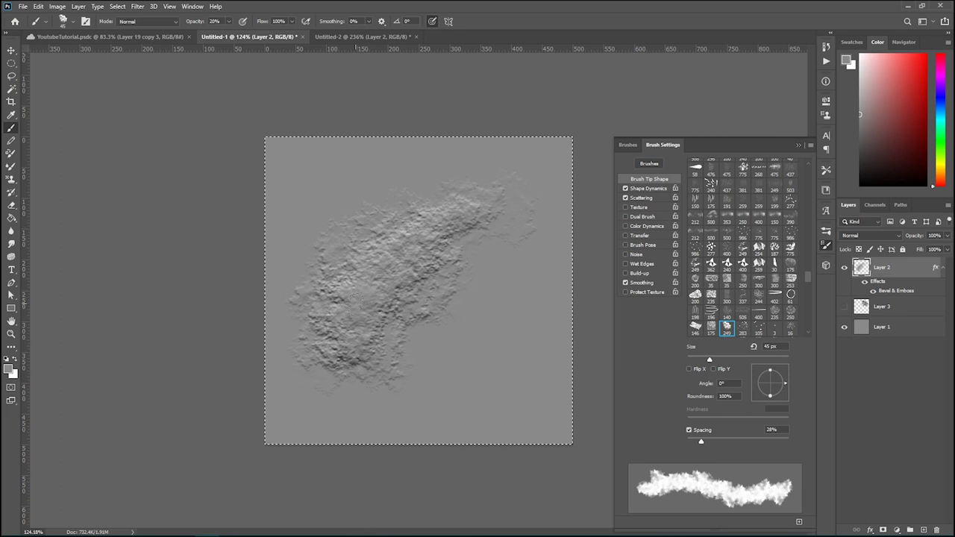
key(bracketleft)
key(bracketleft)
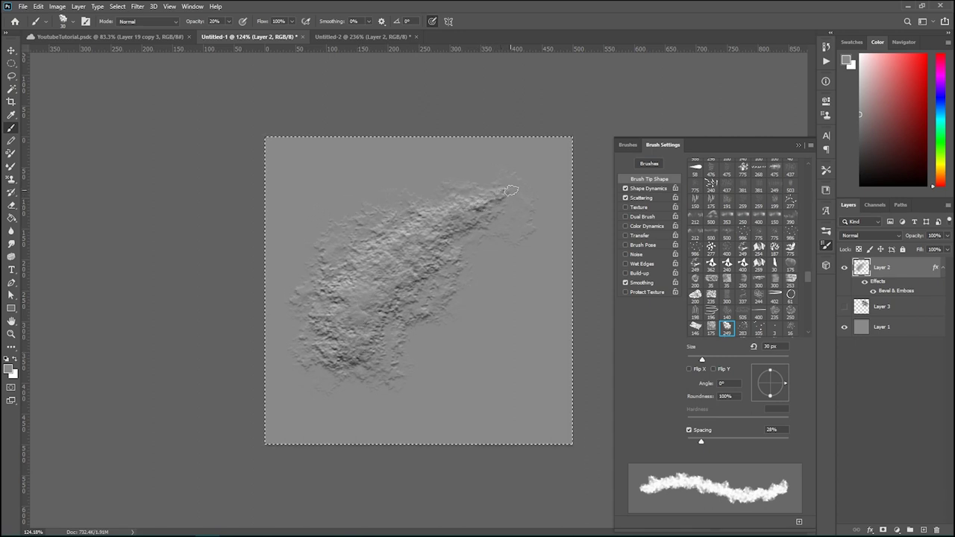
key(bracketleft)
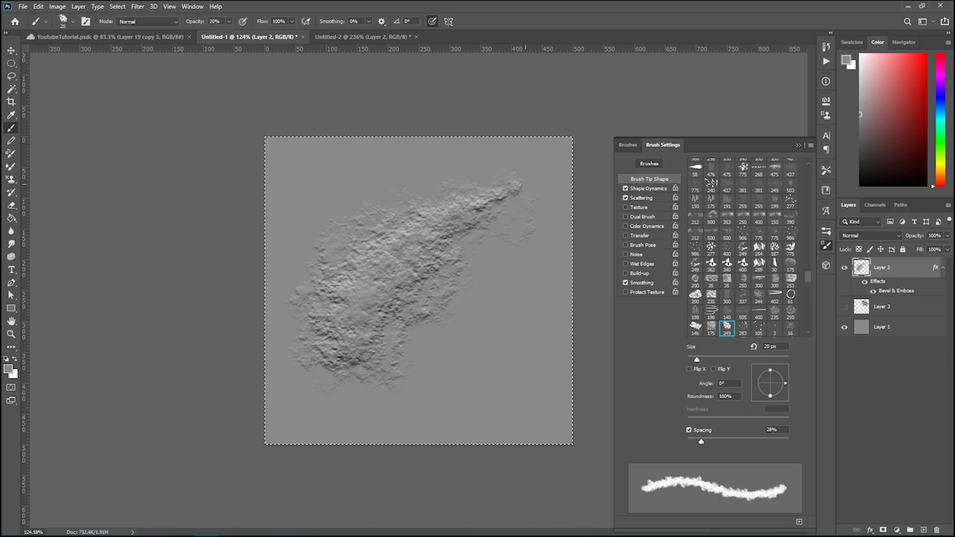
key(bracketright)
key(bracketright)
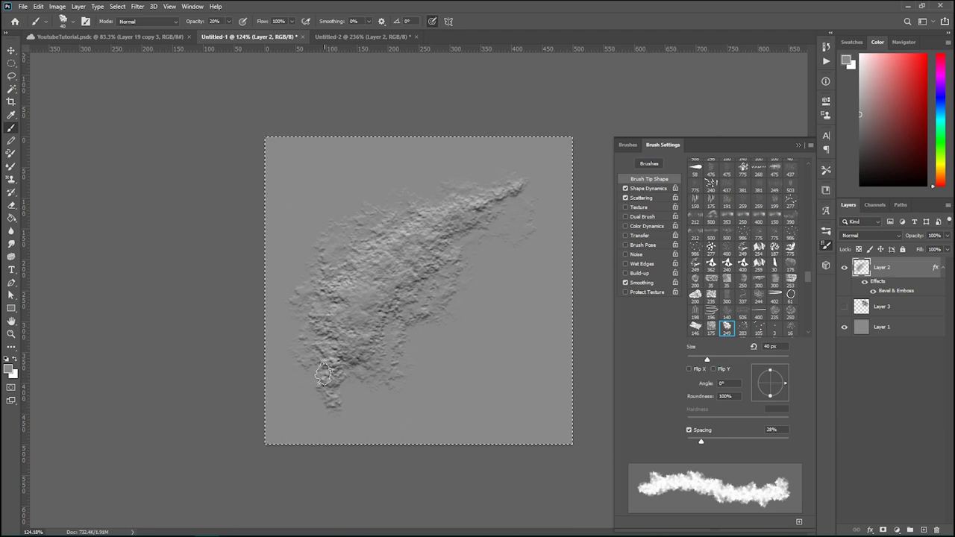
key(bracketright)
key(bracketright)
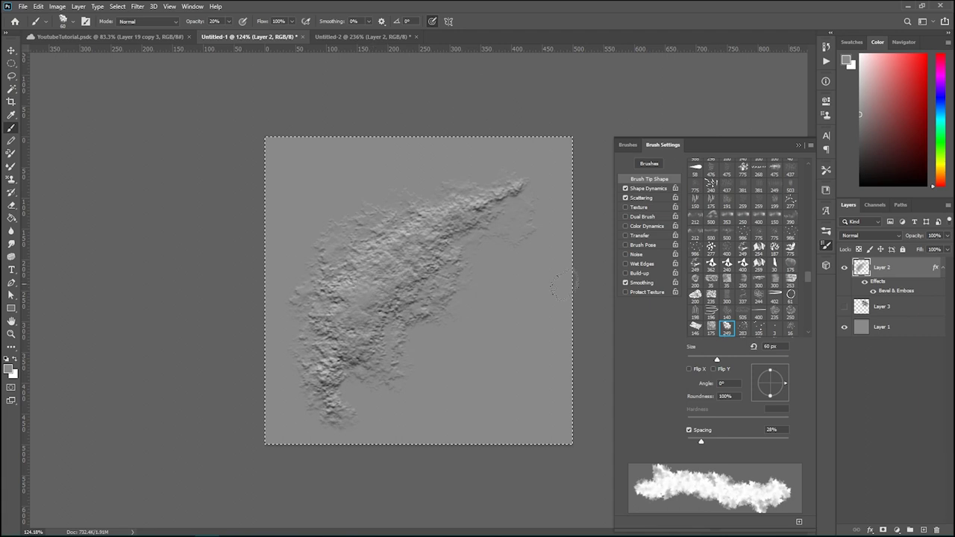
key(e)
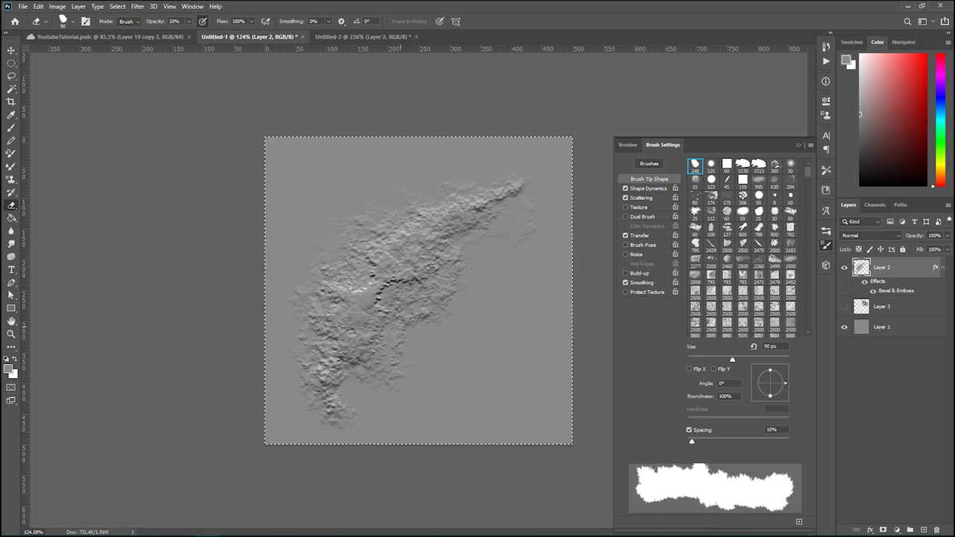
Step: Erase a ravine line through the terrain, then paint more terrain beside it
drag(397, 349, 426, 368)
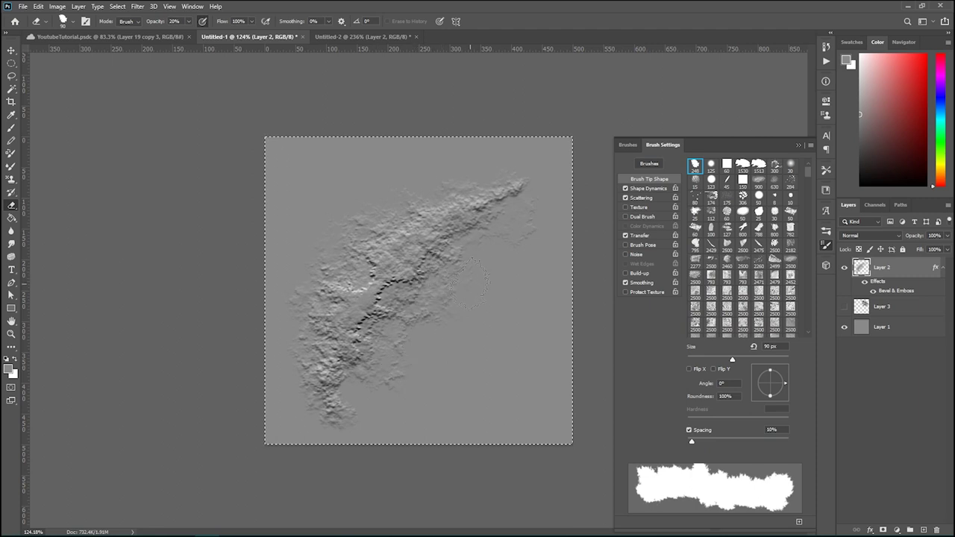
key(b)
drag(390, 282, 381, 298)
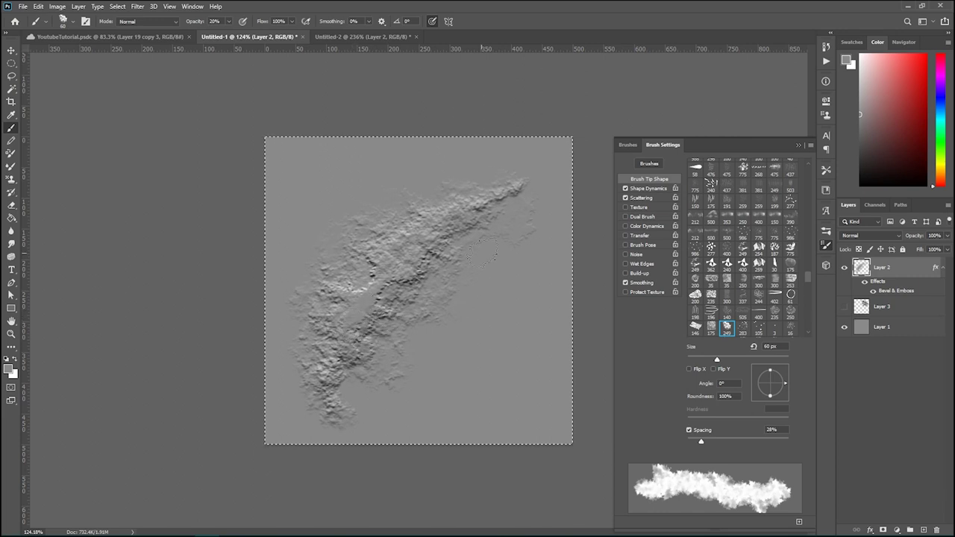
Step: Switch to the Eraser with the TutorialBrush2 preset, shrunk to 100 px
key(e)
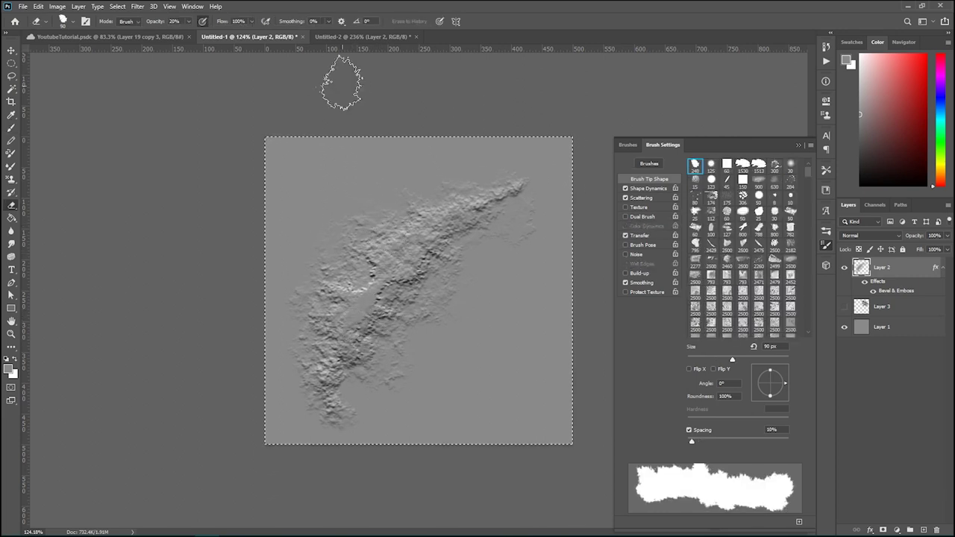
click(75, 24)
scroll(89, 157, up, 5)
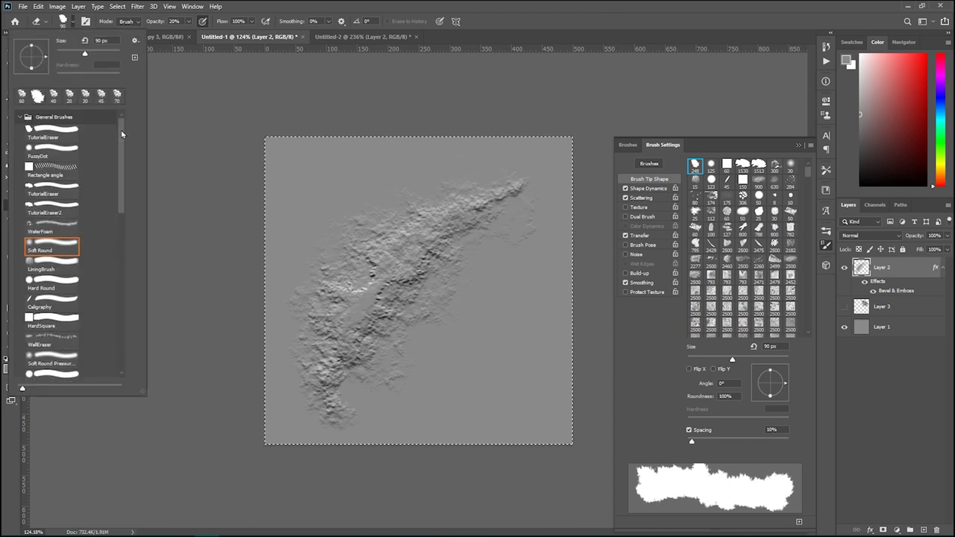
drag(121, 135, 125, 345)
click(43, 369)
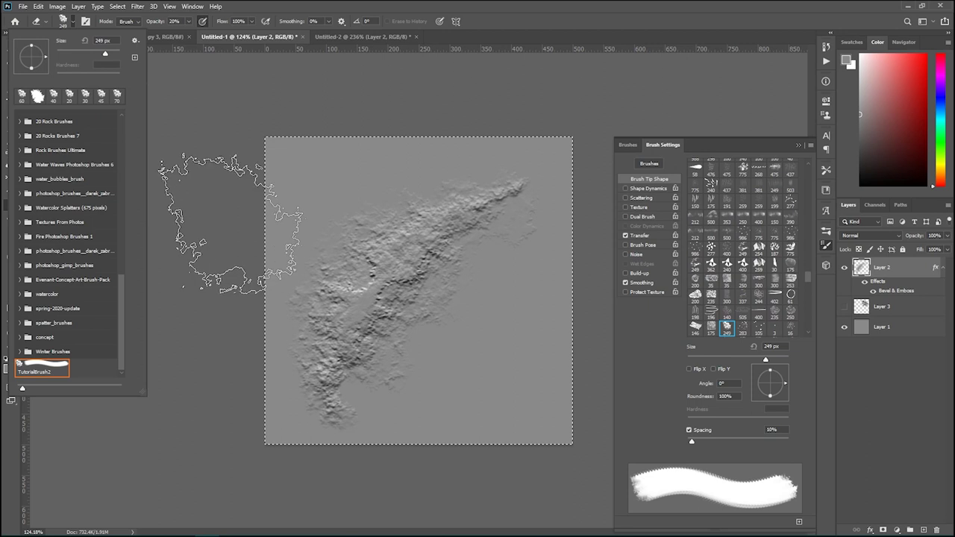
click(426, 104)
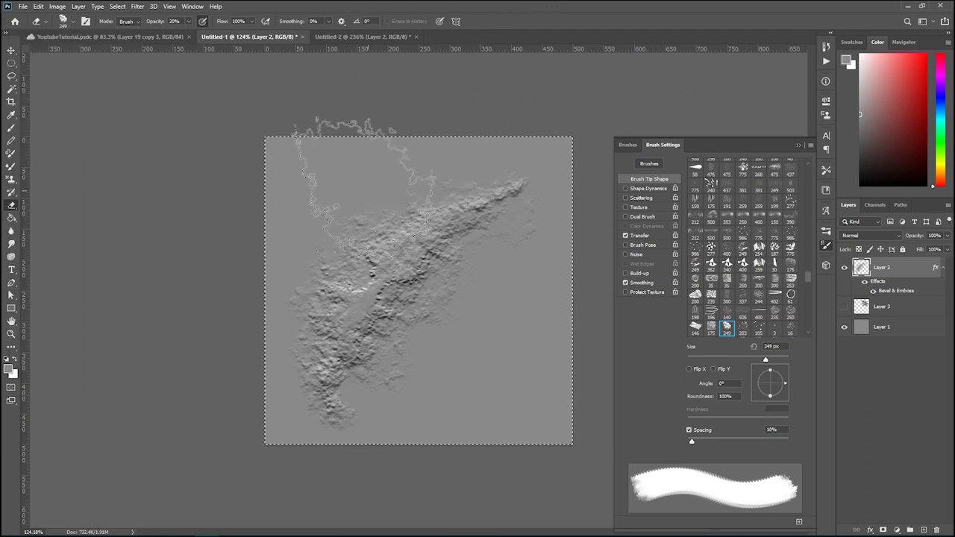
key(bracketleft)
key(bracketleft)
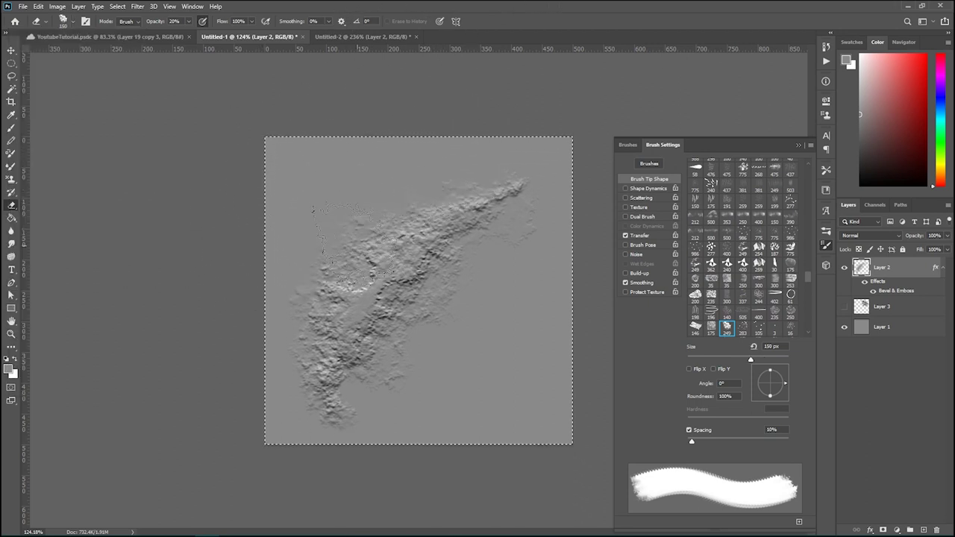
key(bracketleft)
key(bracketleft)
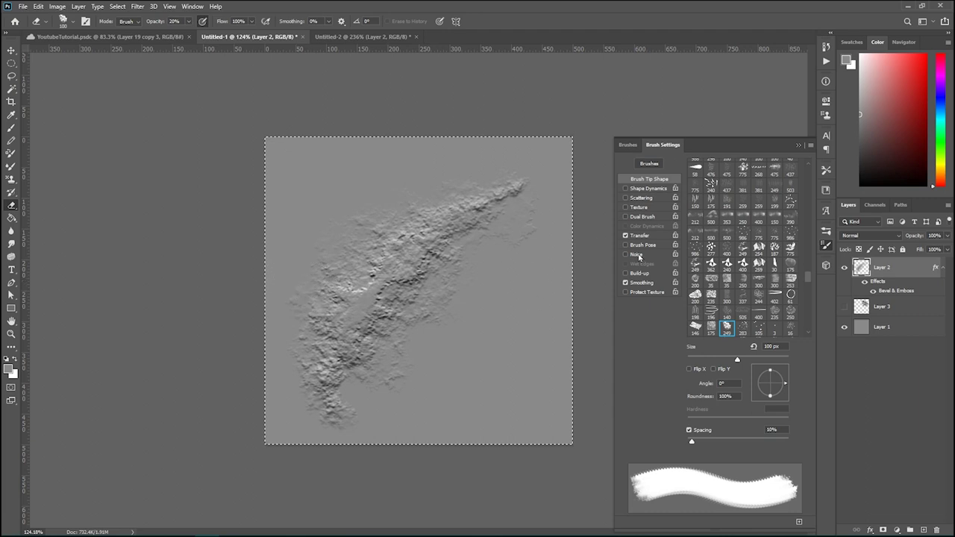
Step: Give the eraser Shape Dynamics (29% size, 24% angle jitter) and 147% Scattering
click(625, 188)
click(649, 190)
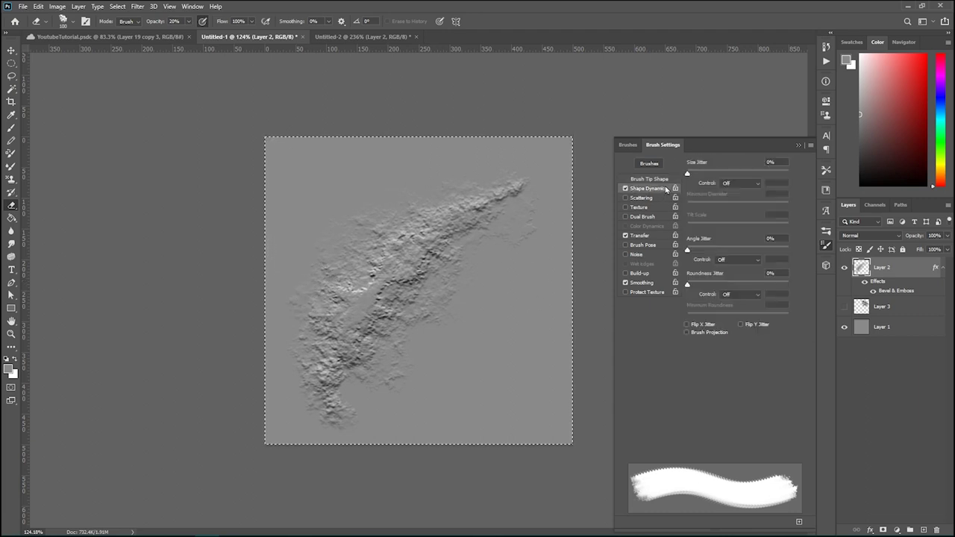
drag(688, 174, 716, 174)
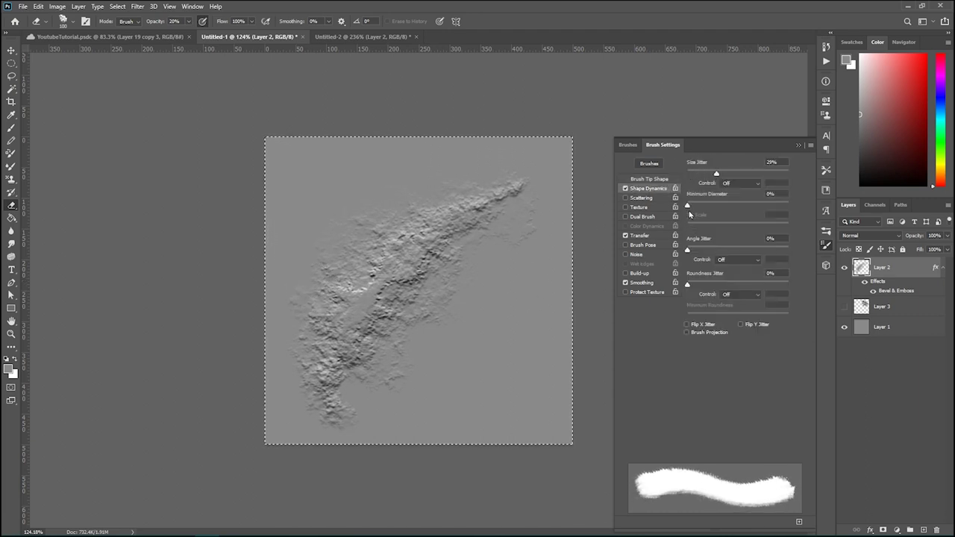
drag(687, 250, 711, 253)
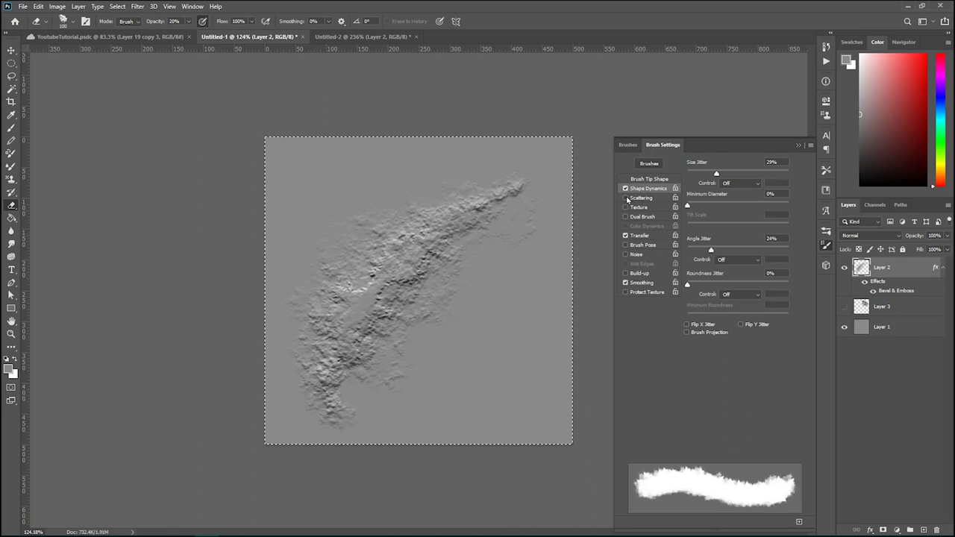
click(626, 199)
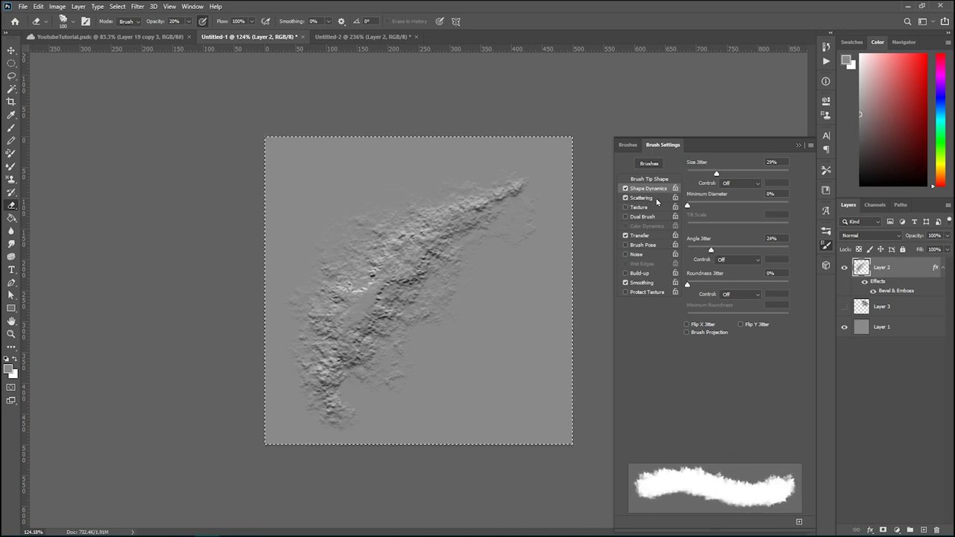
click(641, 198)
mouse_move(687, 174)
mouse_down()
mouse_move(701, 173)
mouse_move(693, 177)
mouse_up()
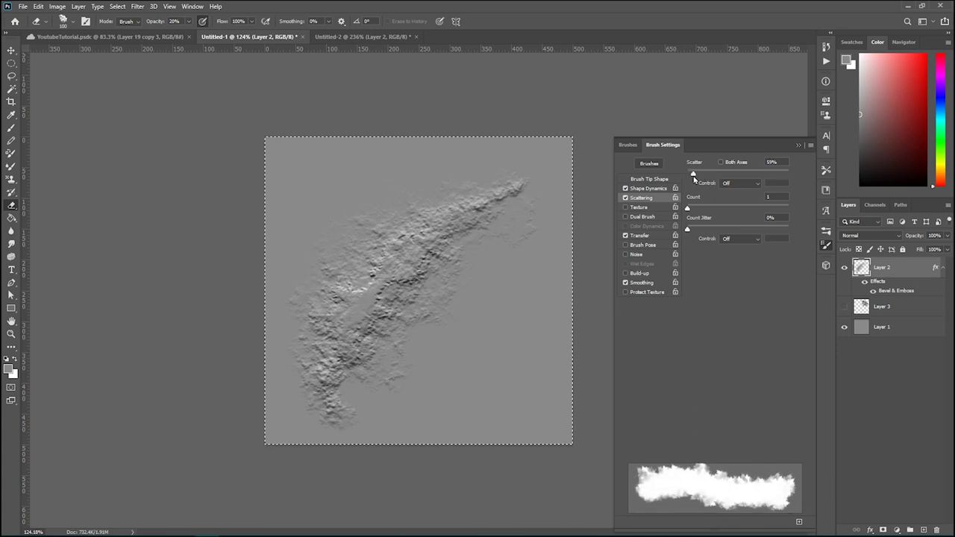
click(651, 179)
Step: At 70 px, erase a darker crease along the mountain ridge
key(bracketleft)
key(bracketleft)
key(bracketleft)
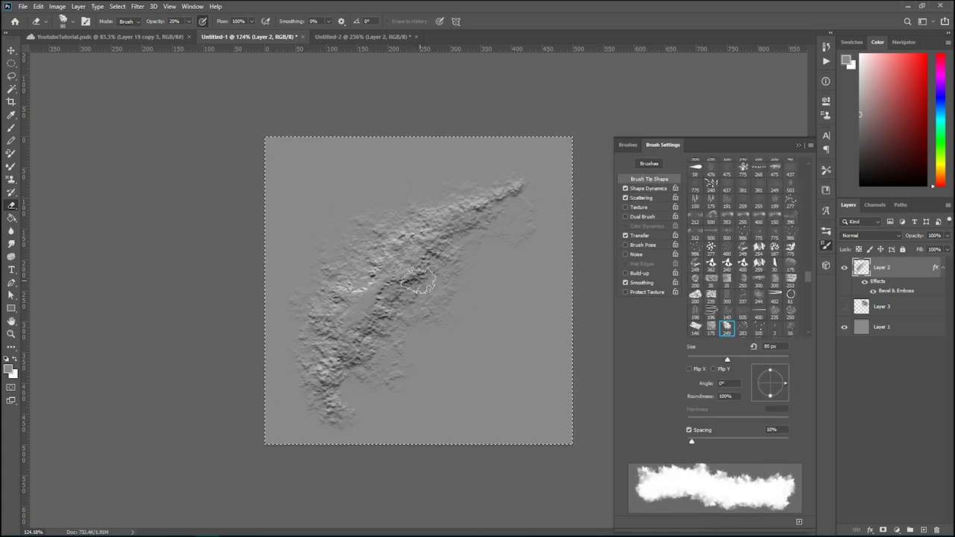
drag(417, 291, 373, 342)
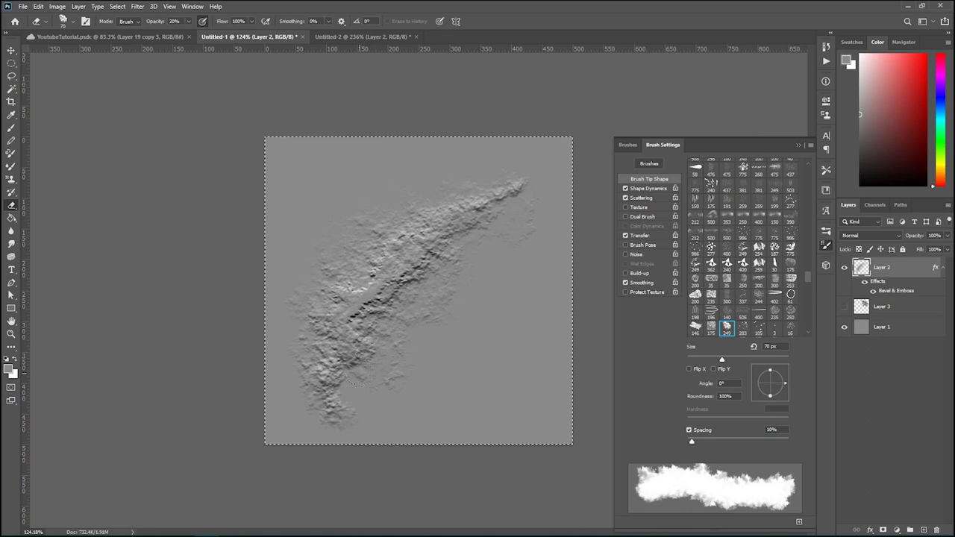
key(b)
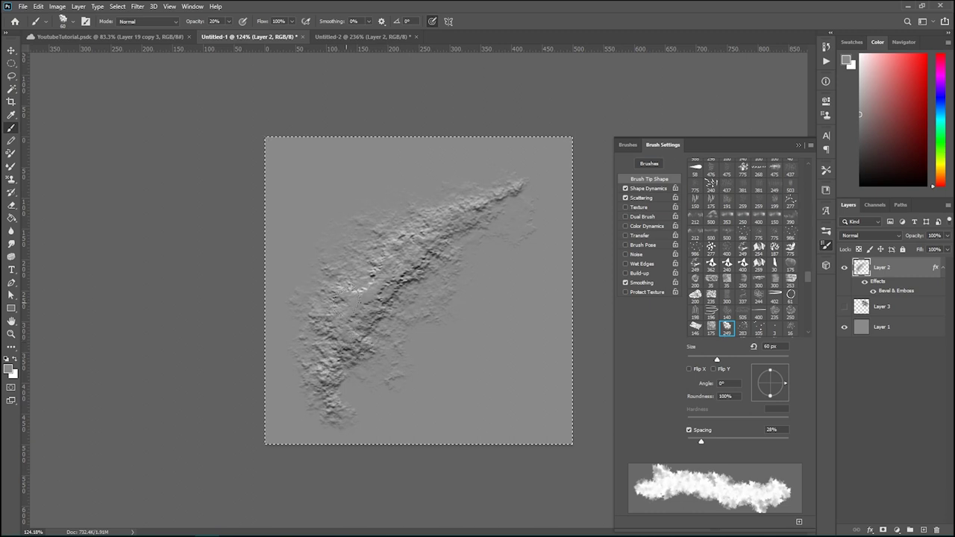
Step: Refine the mountain ridges at 200% zoom, alternating between erasing and painting
key(e)
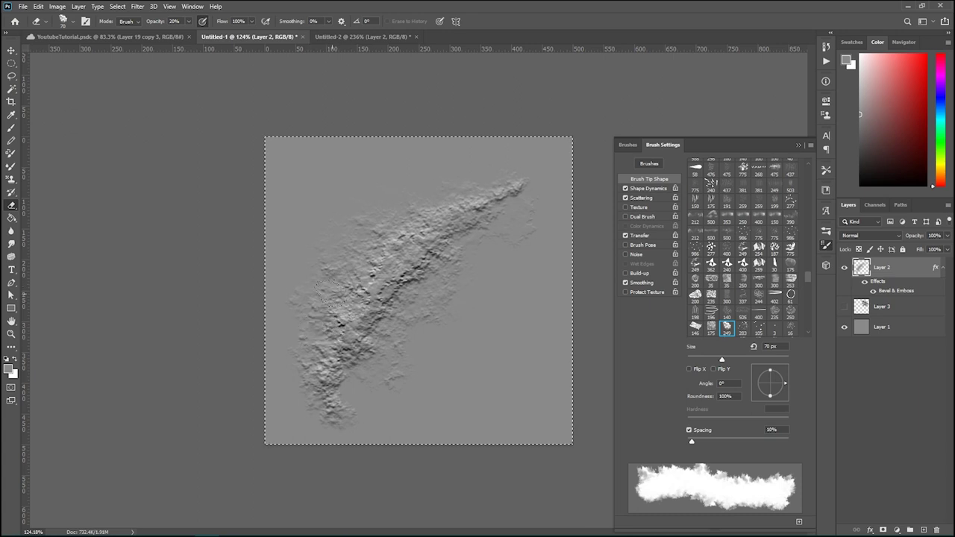
key(ctrl+minus)
key(ctrl+minus)
key(ctrl+minus)
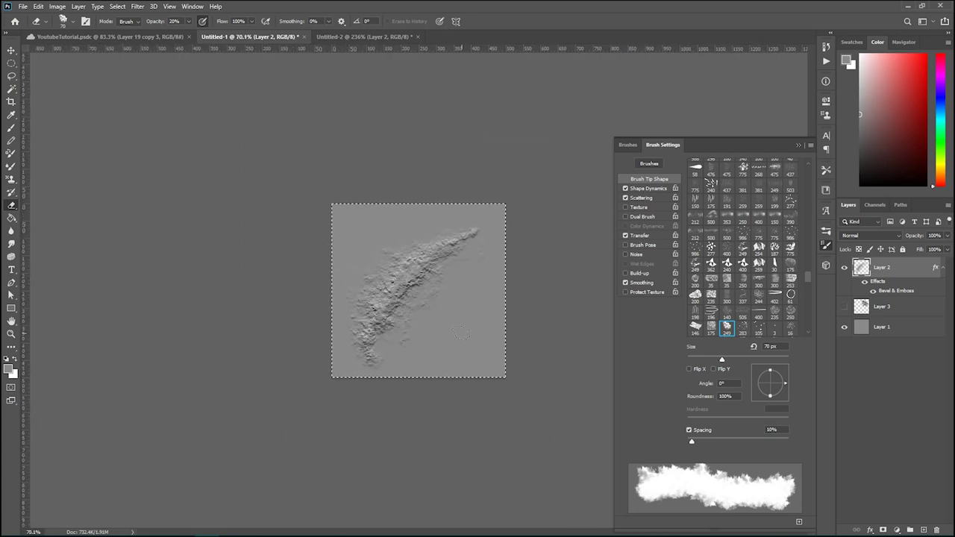
key(ctrl+minus)
key(ctrl+plus)
key(ctrl+plus)
key(ctrl+plus)
key(ctrl+plus)
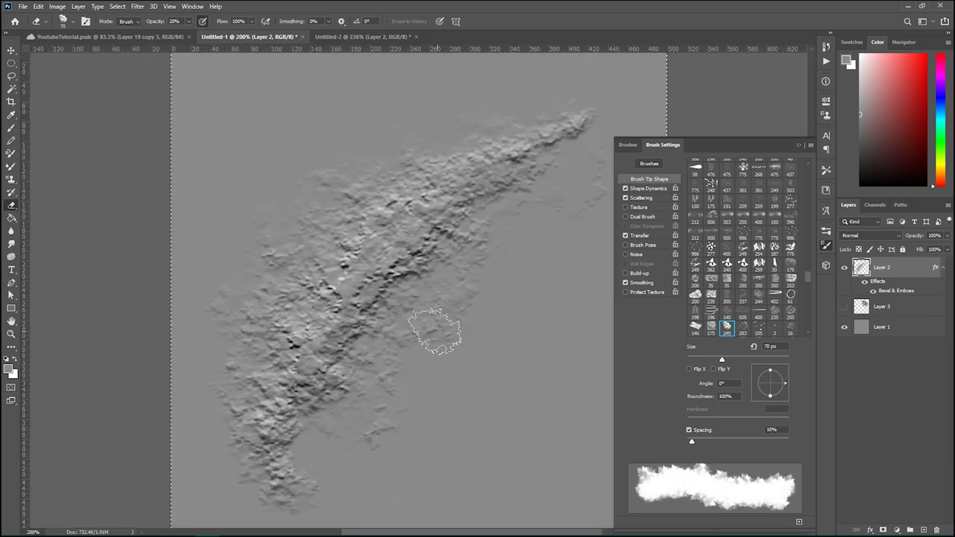
scroll(428, 332, down, 2)
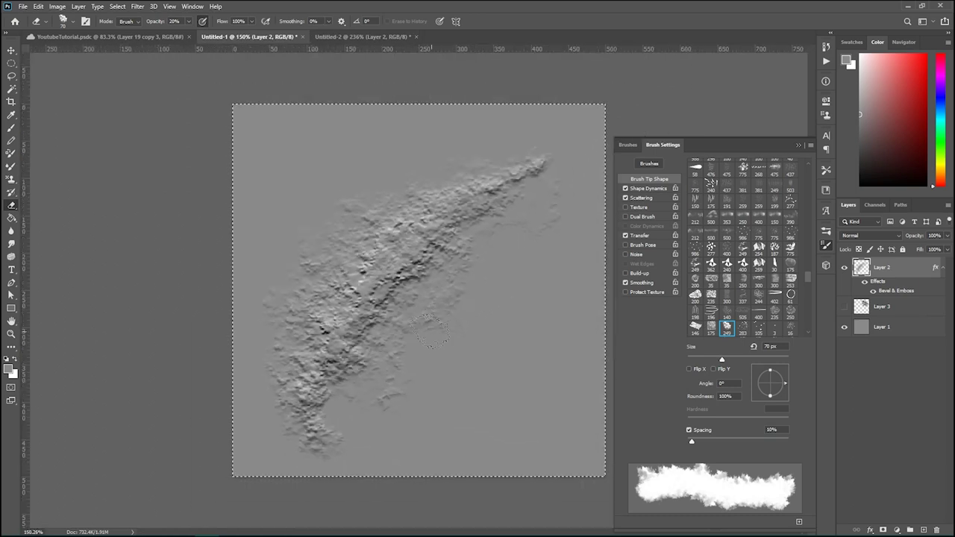
key(b)
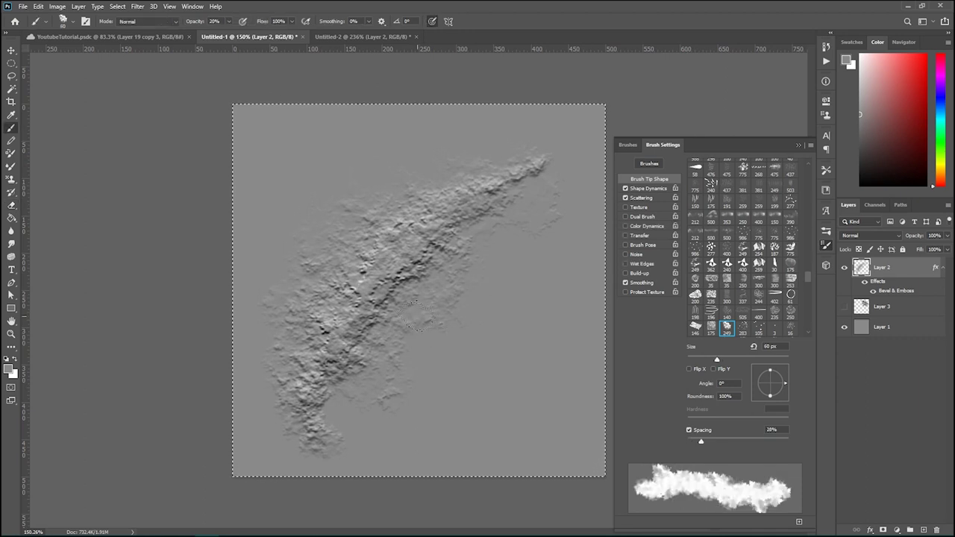
key(e)
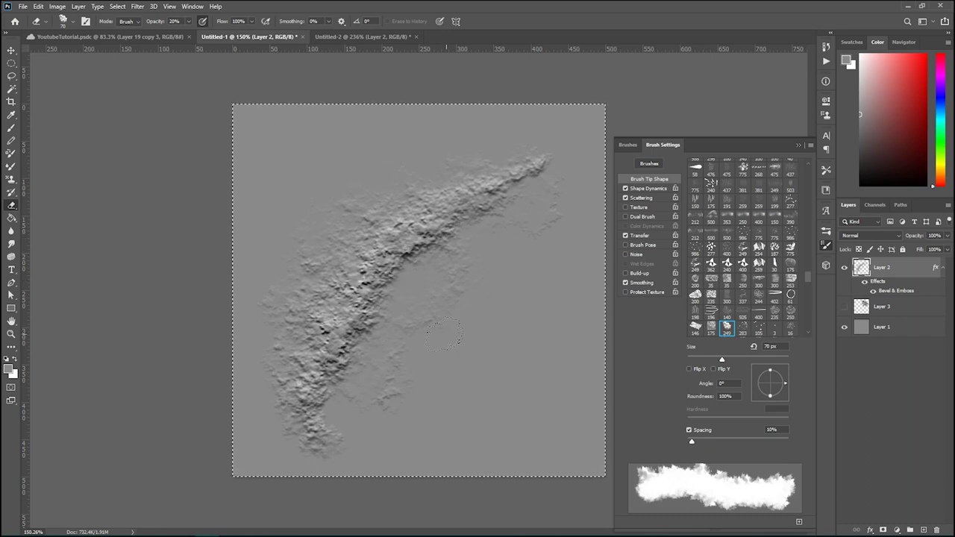
key(b)
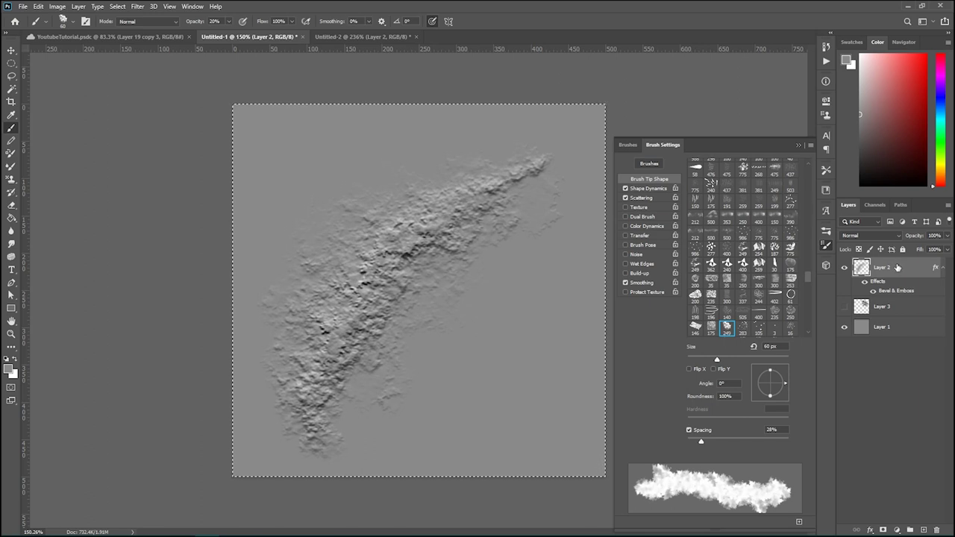
Step: Create Layer 4 and give it a Bevel & Emboss layer style
key(ctrl+shift+n)
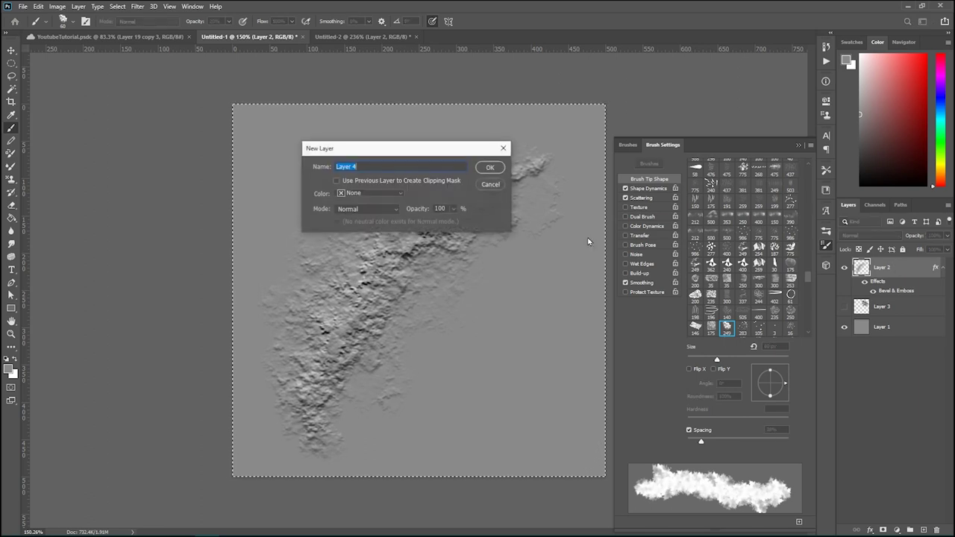
click(481, 170)
double_click(906, 269)
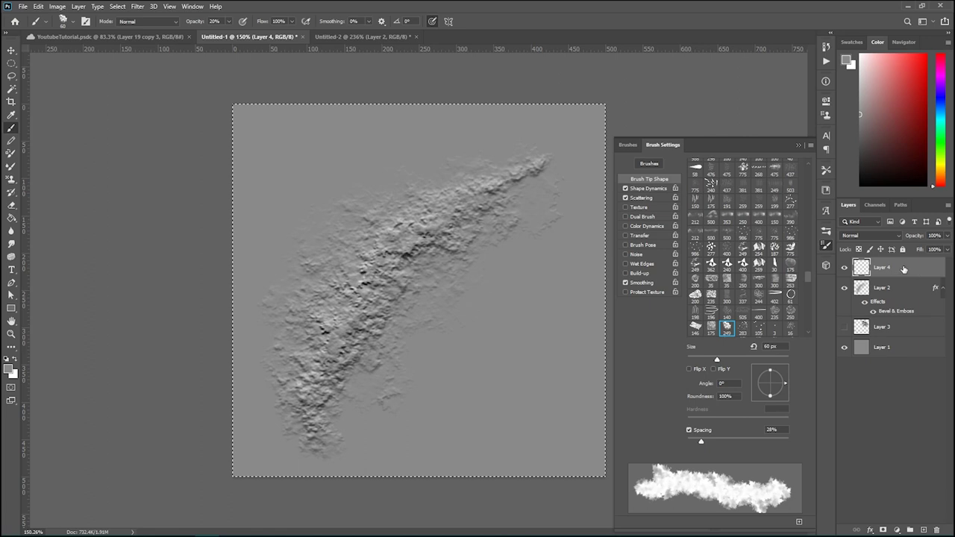
click(494, 287)
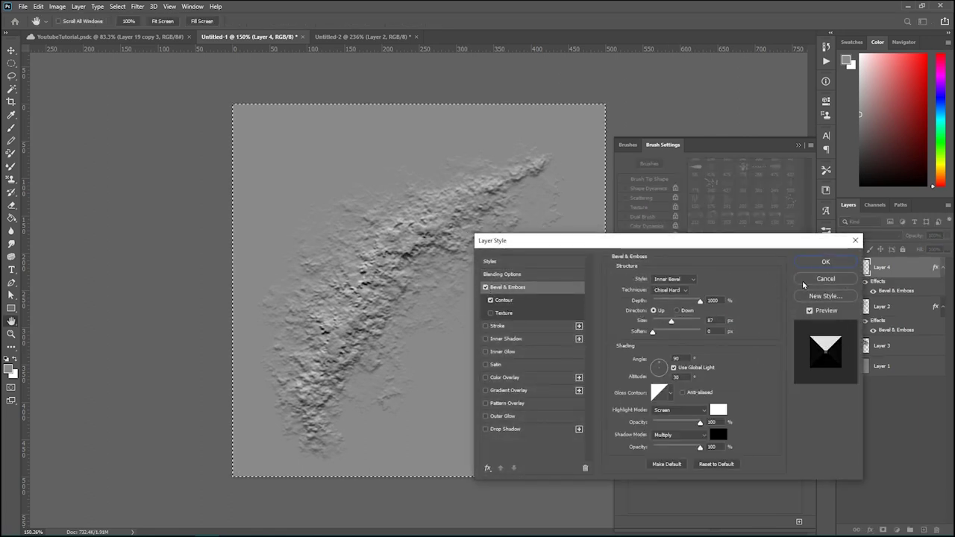
click(825, 262)
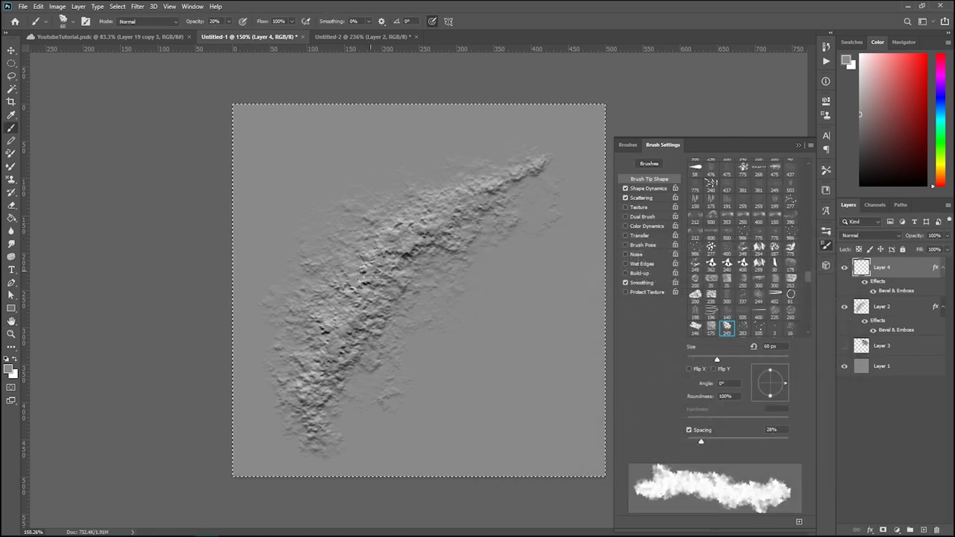
Step: Shrink the brush from 35 px down to 15 px
key(bracketleft)
key(bracketleft)
key(bracketleft)
key(bracketleft)
key(bracketleft)
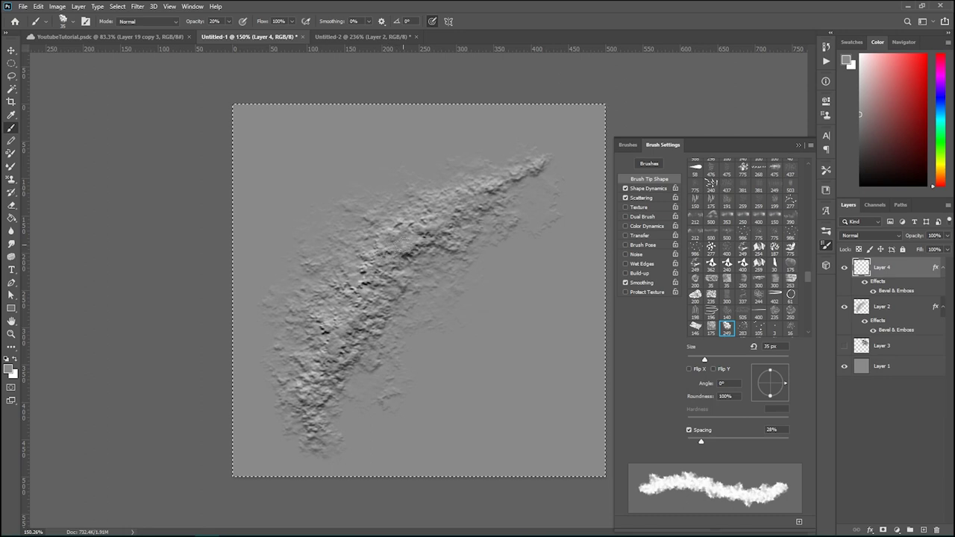
key(bracketleft)
key(bracketleft)
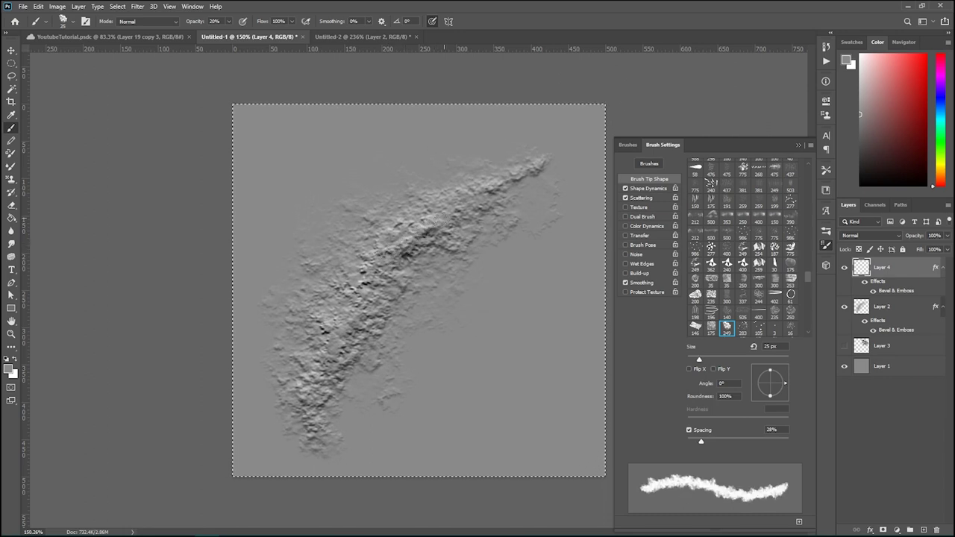
key(bracketleft)
key(bracketleft)
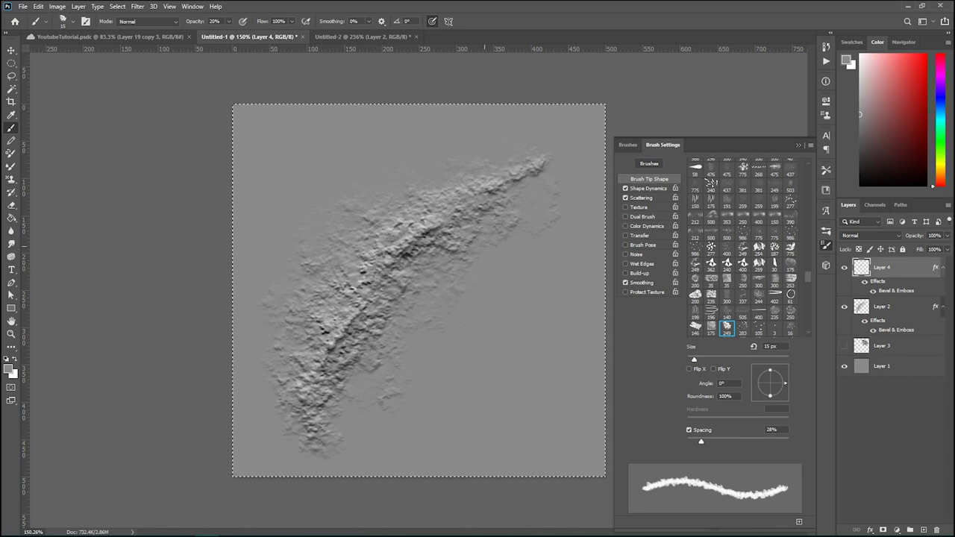
Step: Select Layer 2 together with Layer 4, then return to the YoutubeTutorial.psd map
scroll(461, 257, down, 3)
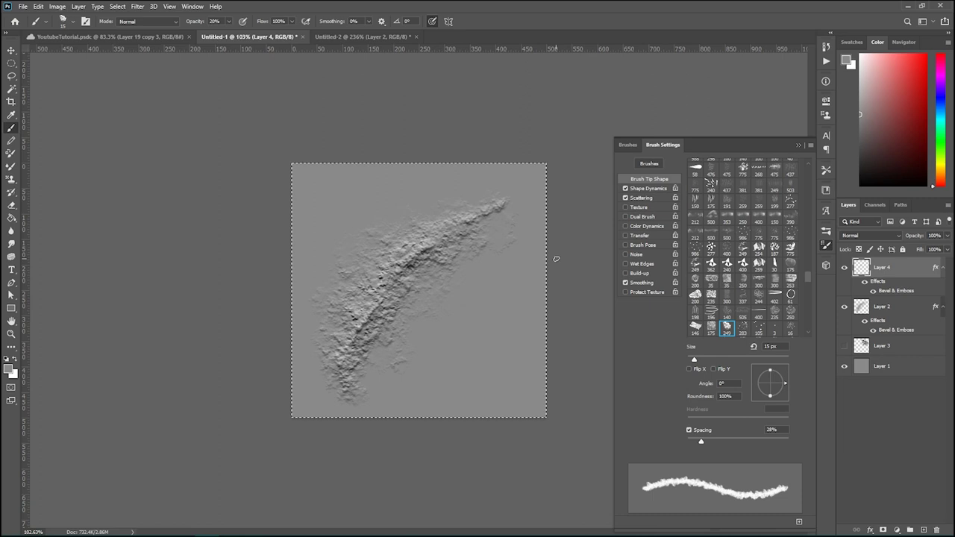
ctrl+click(889, 308)
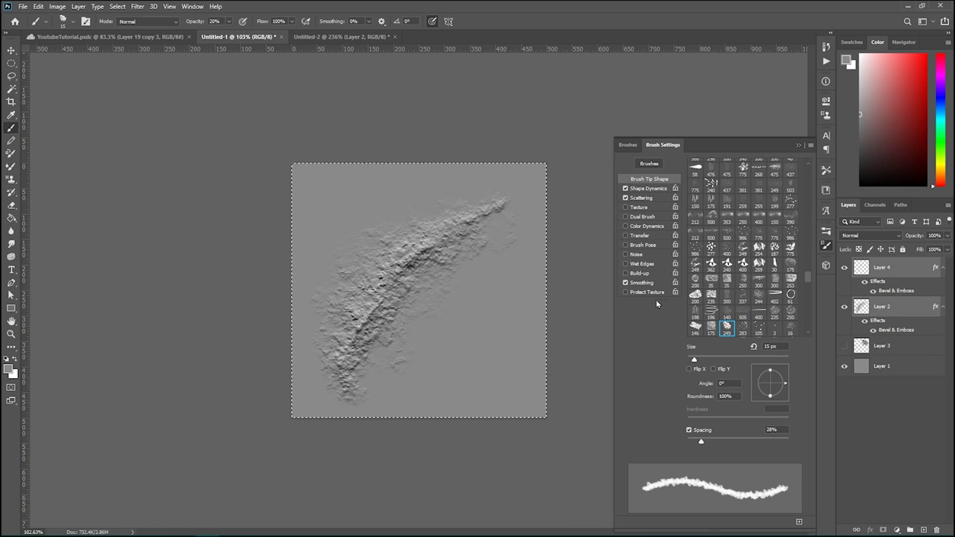
scroll(385, 228, down, 2)
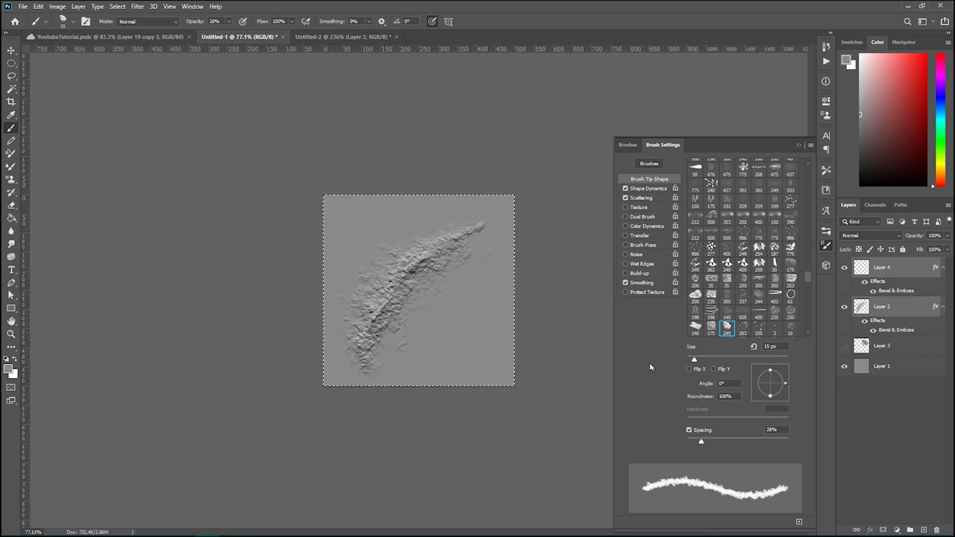
click(105, 36)
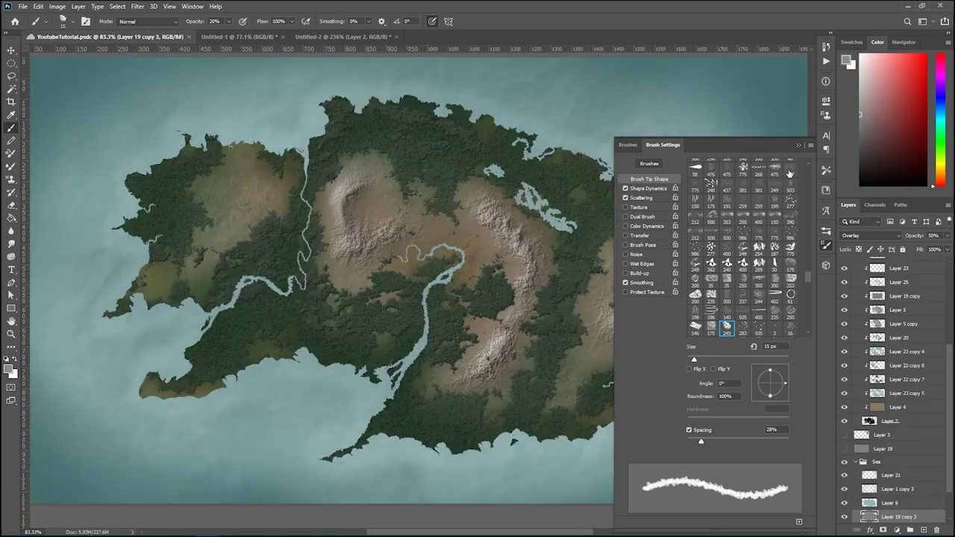
Step: With the Move tool active, hide the Layer 24, Layer 23 and Layer 19 copy reliefs
click(827, 245)
scroll(919, 391, up, 3)
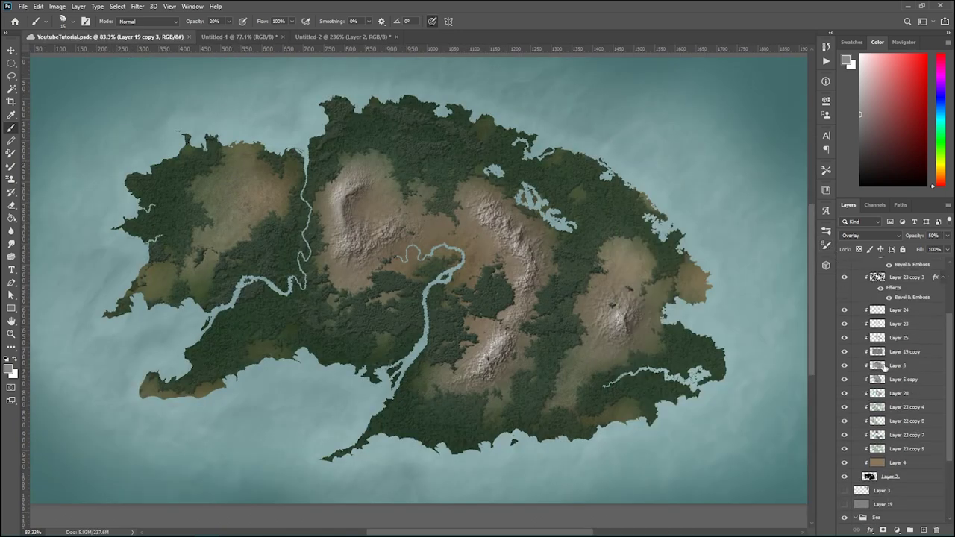
click(16, 55)
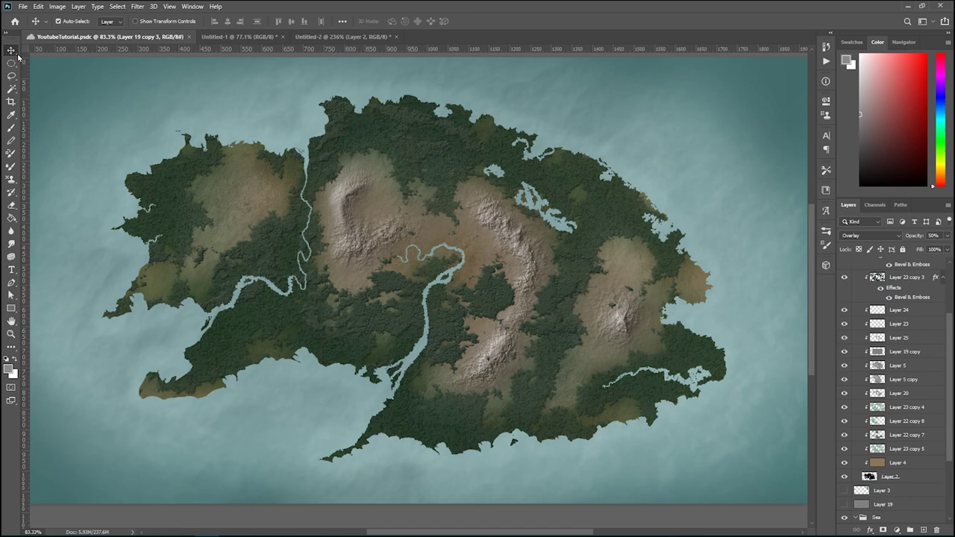
click(343, 208)
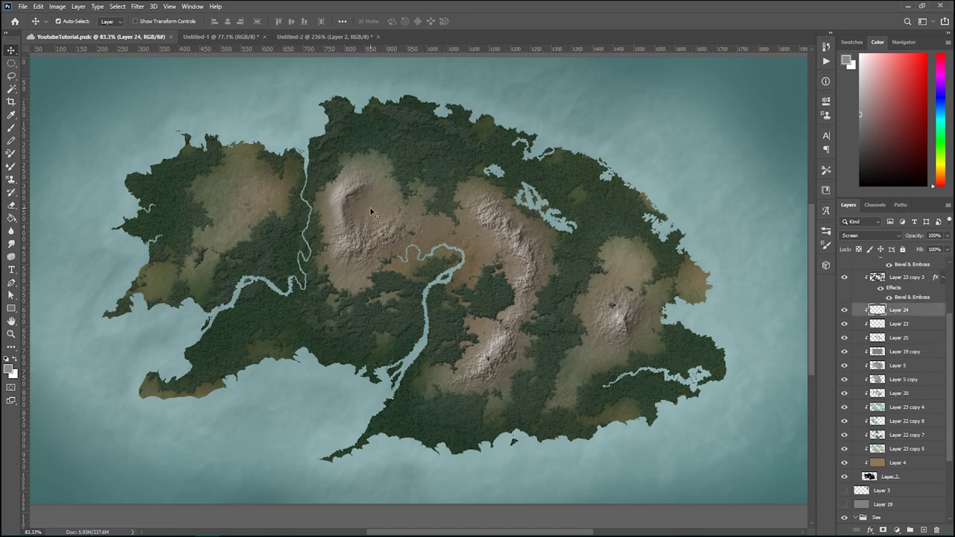
click(844, 310)
click(844, 323)
click(844, 351)
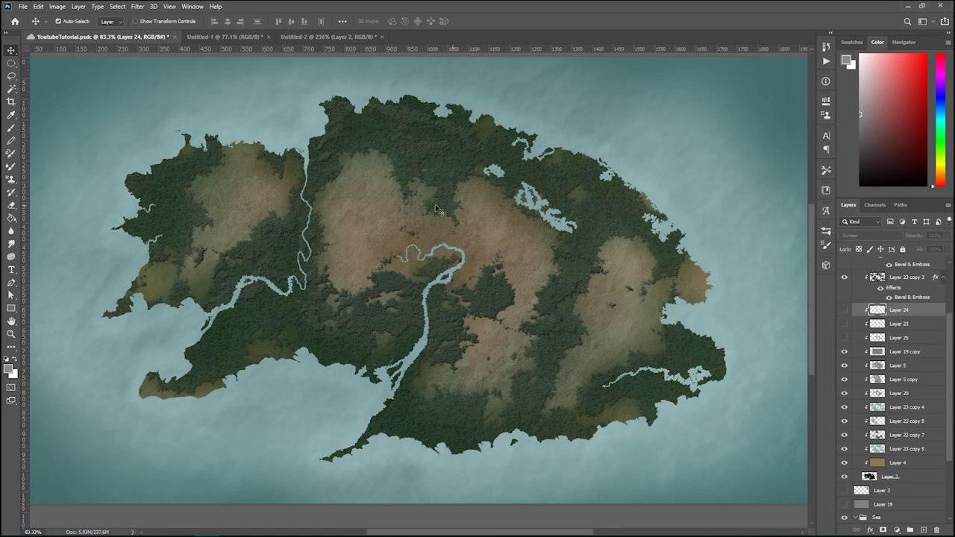
Step: Close the Untitled-2 document without saving
click(303, 37)
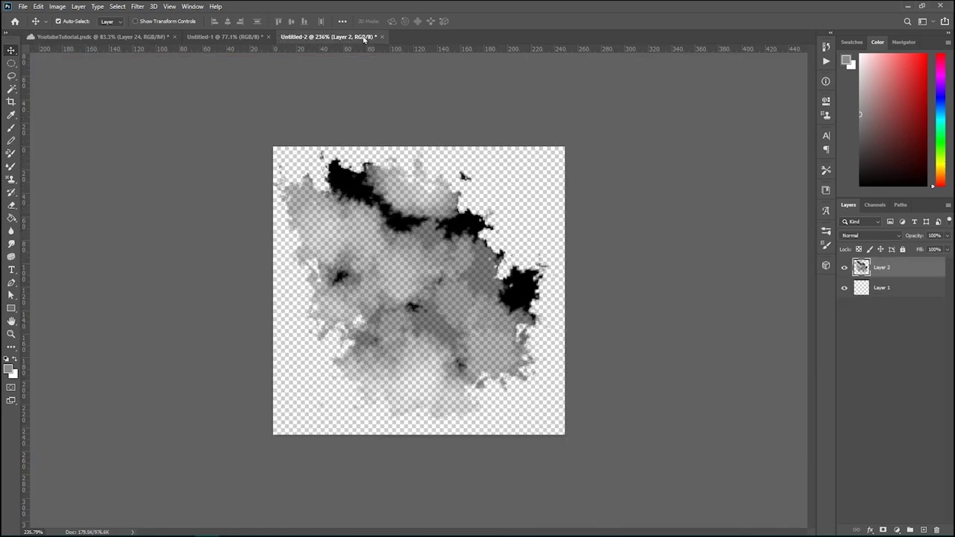
click(382, 37)
click(470, 202)
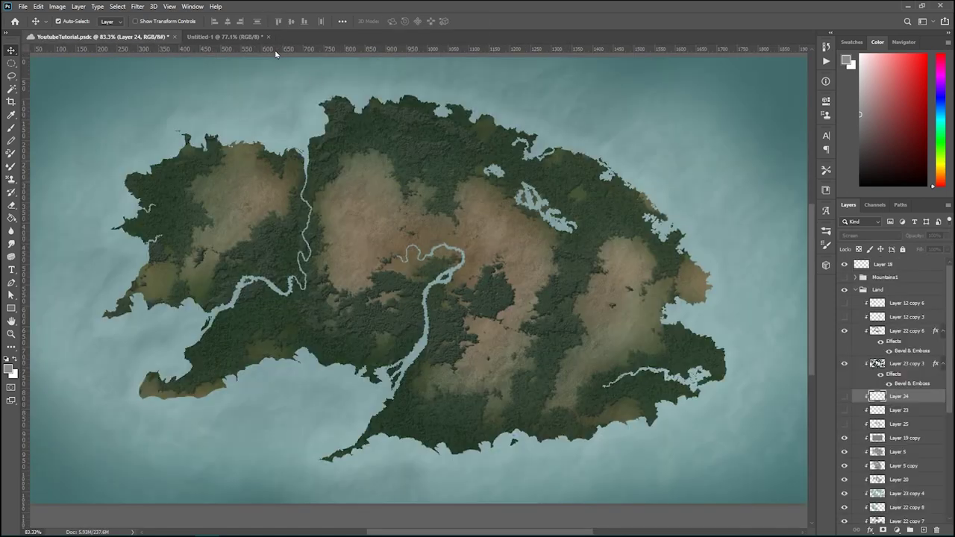
Step: Merge Layer 4 and Layer 2 in Untitled-1 and paste the relief onto the map
click(224, 36)
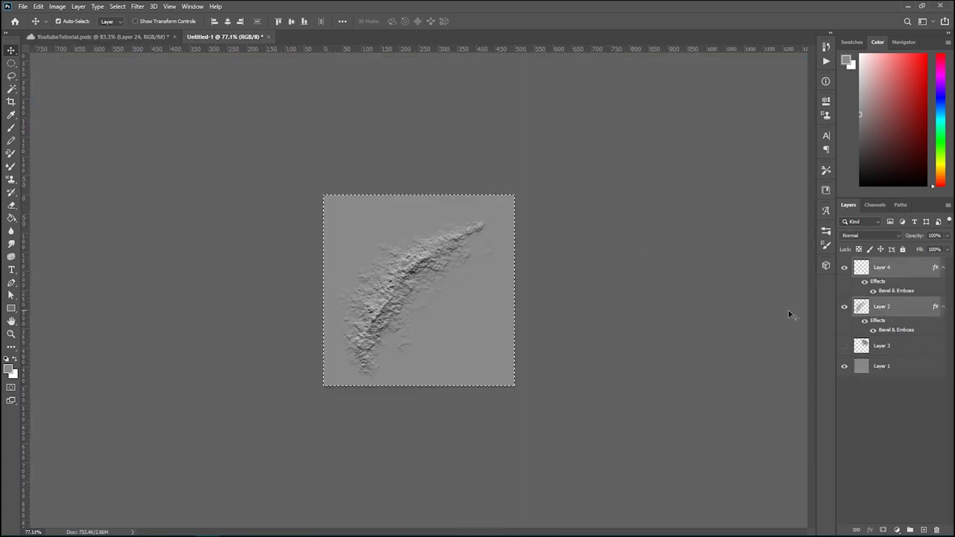
key(ctrl+e)
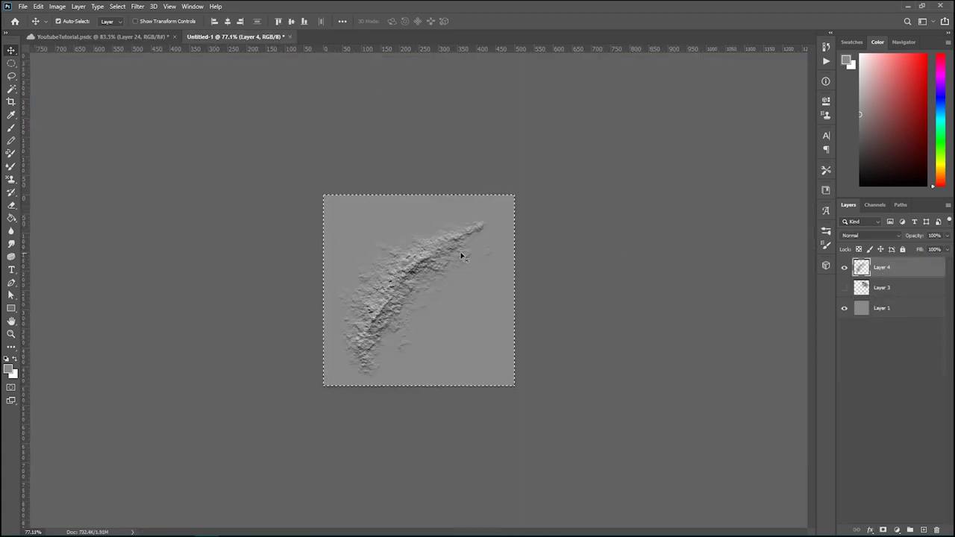
click(97, 37)
scroll(896, 400, down, 3)
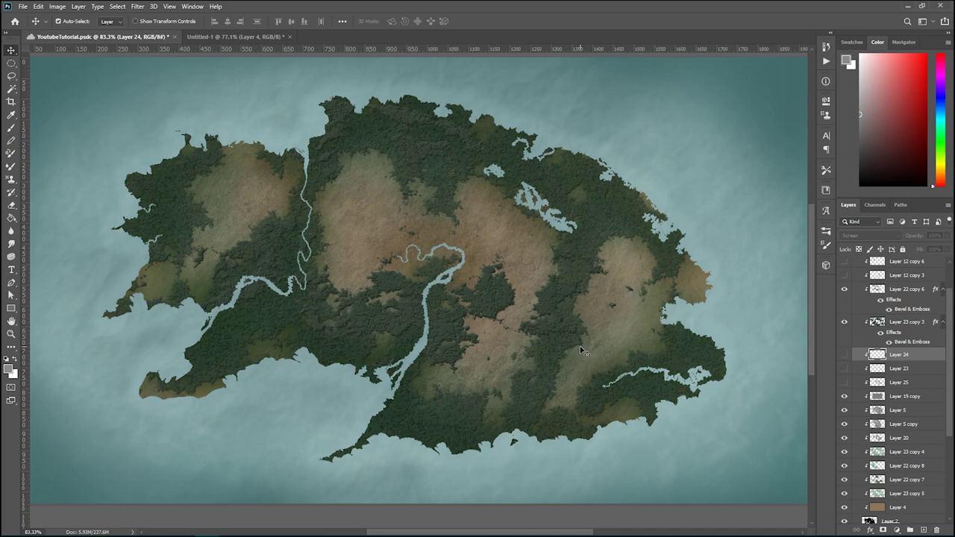
key(ctrl+v)
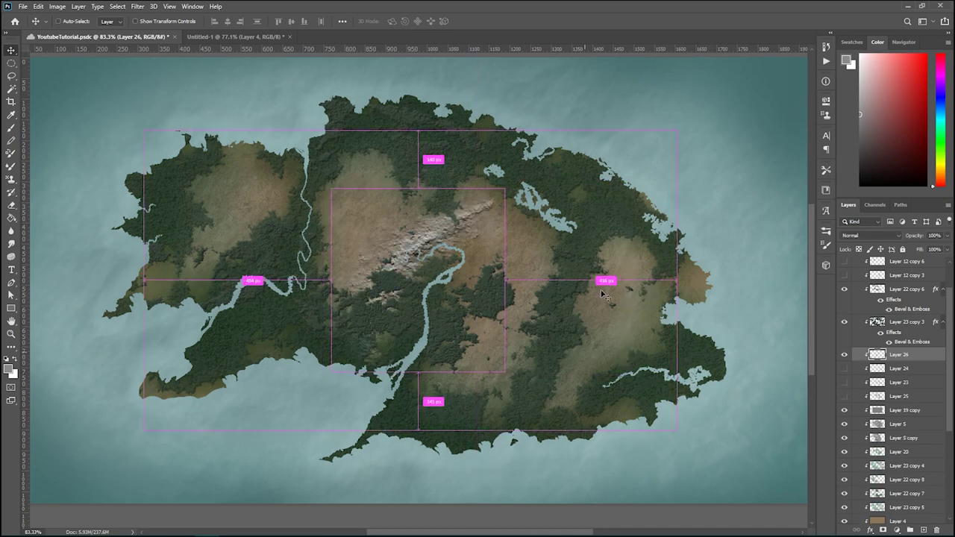
Step: Rotate Layer 26 to -30°, scale it down, and place it on the central highlands
key(ctrl+t)
drag(520, 174, 420, 422)
drag(374, 241, 383, 203)
drag(515, 250, 298, 210)
drag(371, 222, 388, 163)
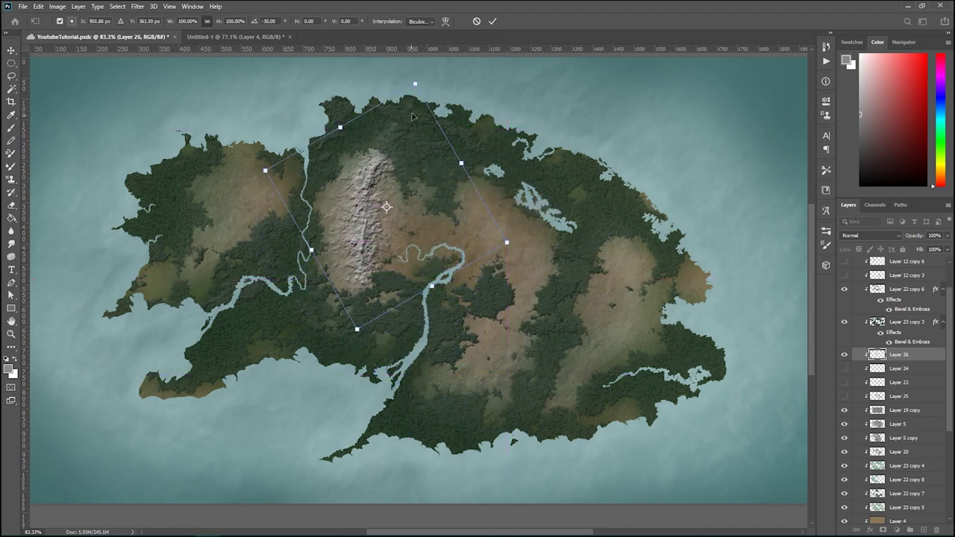
drag(414, 84, 403, 176)
drag(370, 235, 358, 205)
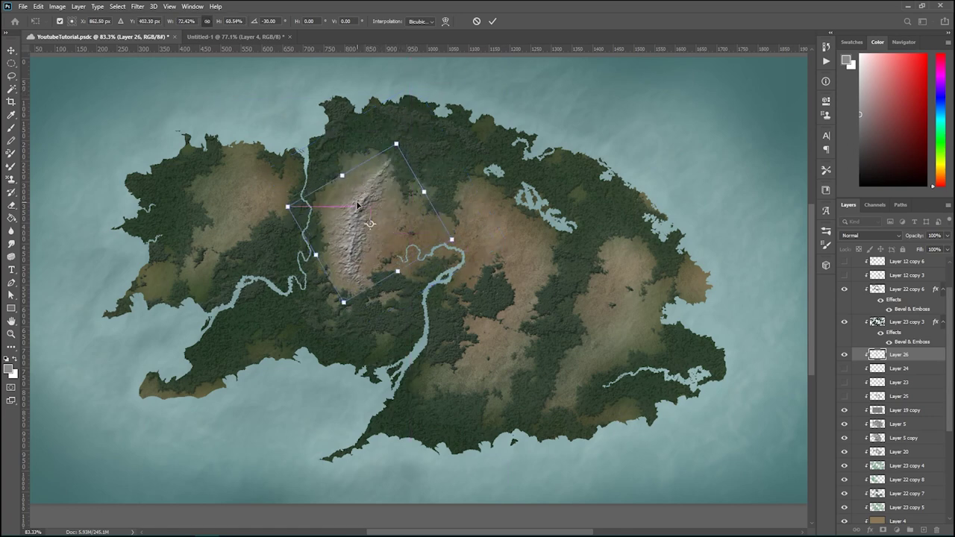
key(Return)
Step: Scroll around to check the placement, then start a new Free Transform on the mountain
scroll(385, 256, down, 1)
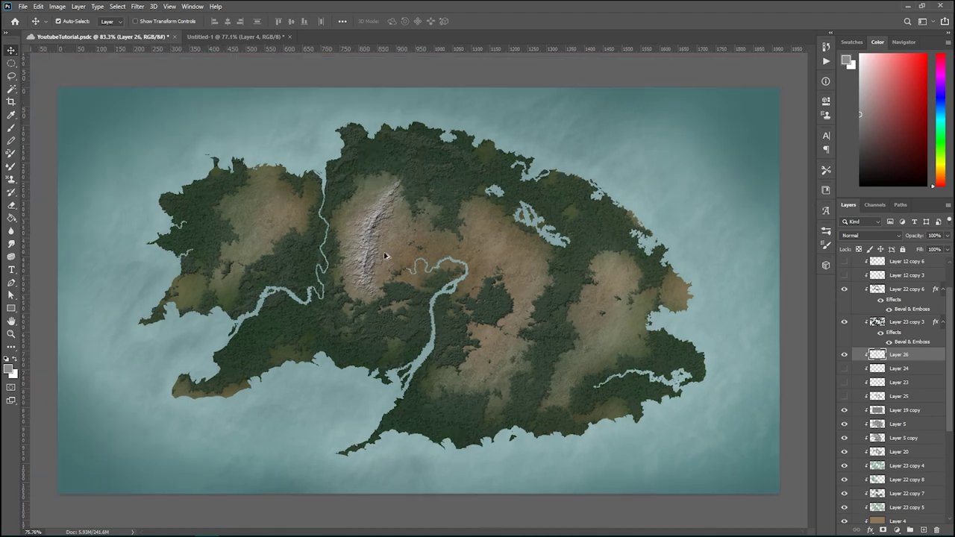
scroll(359, 237, up, 3)
scroll(352, 228, up, 3)
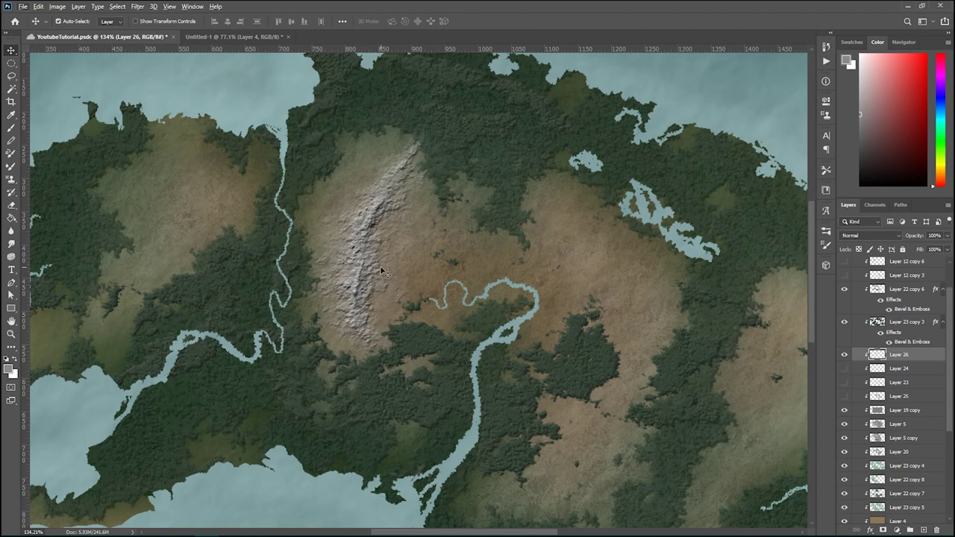
scroll(378, 273, down, 4)
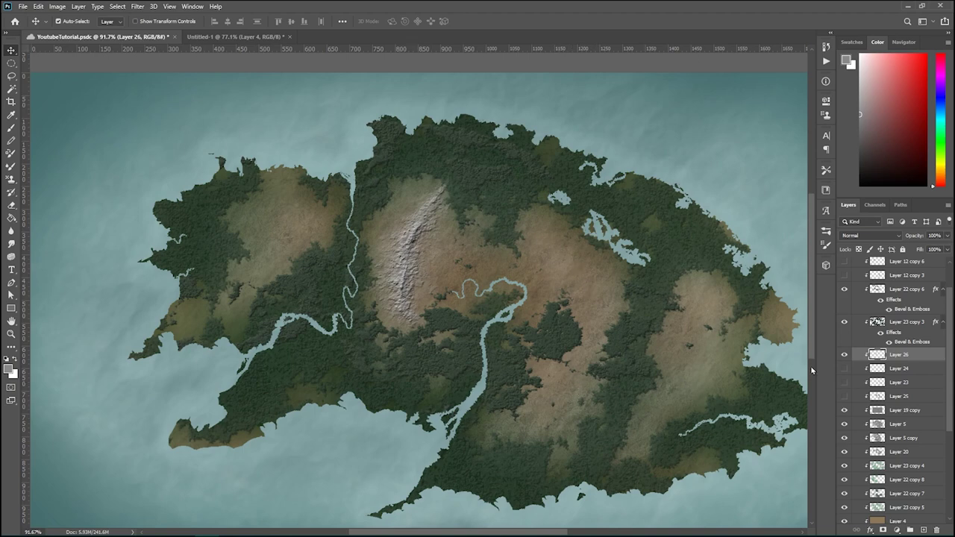
key(ctrl+t)
Step: Warp Layer 26, bending its top-right corner down and stretching its lower part upward
right_click(441, 223)
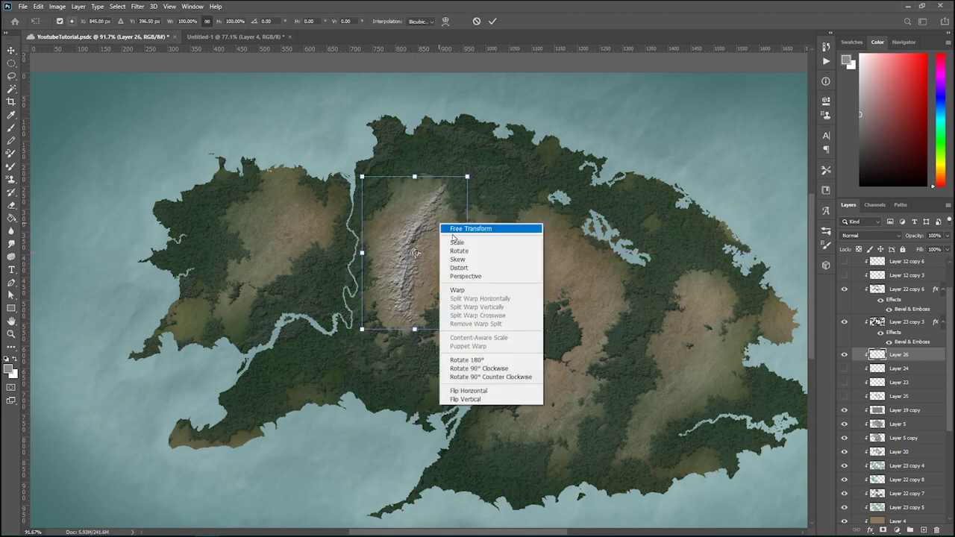
click(472, 291)
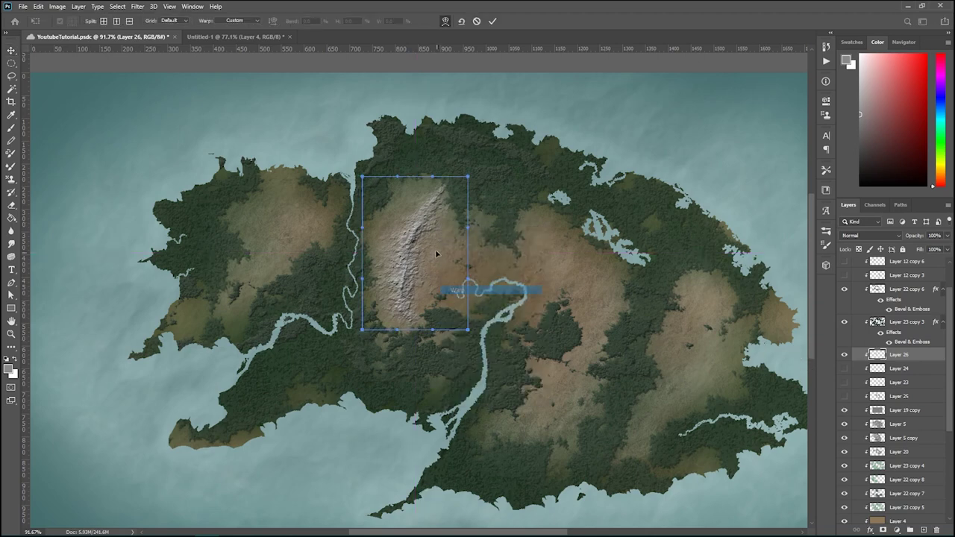
drag(469, 178, 451, 197)
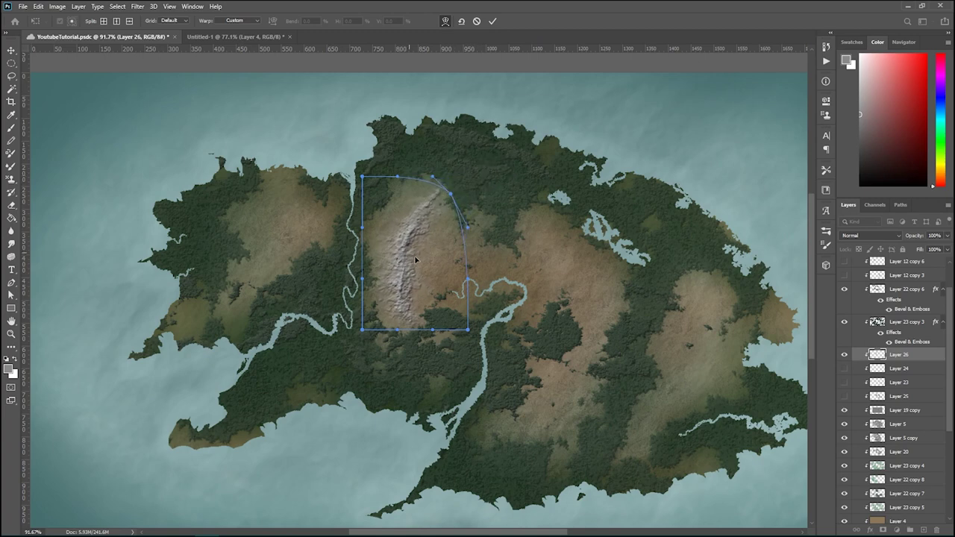
drag(408, 318, 404, 267)
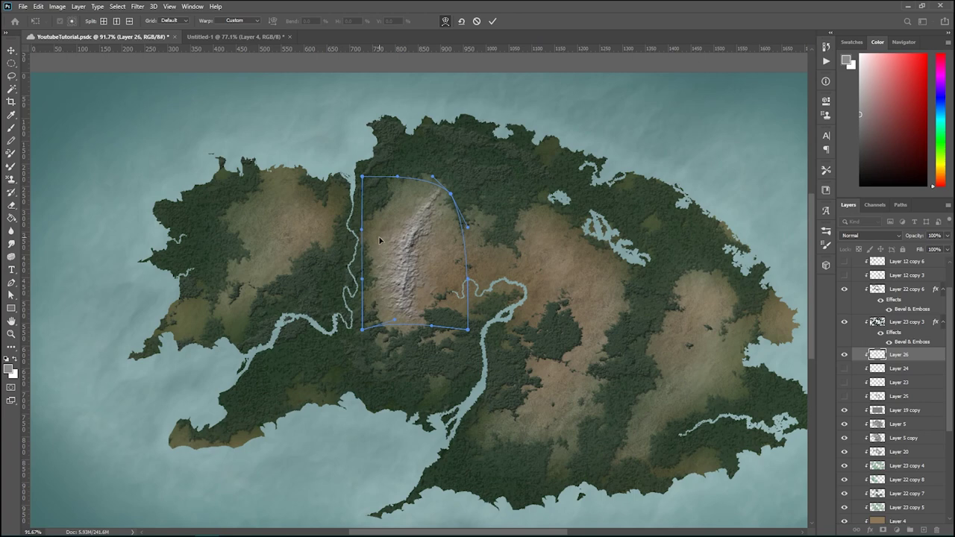
key(Return)
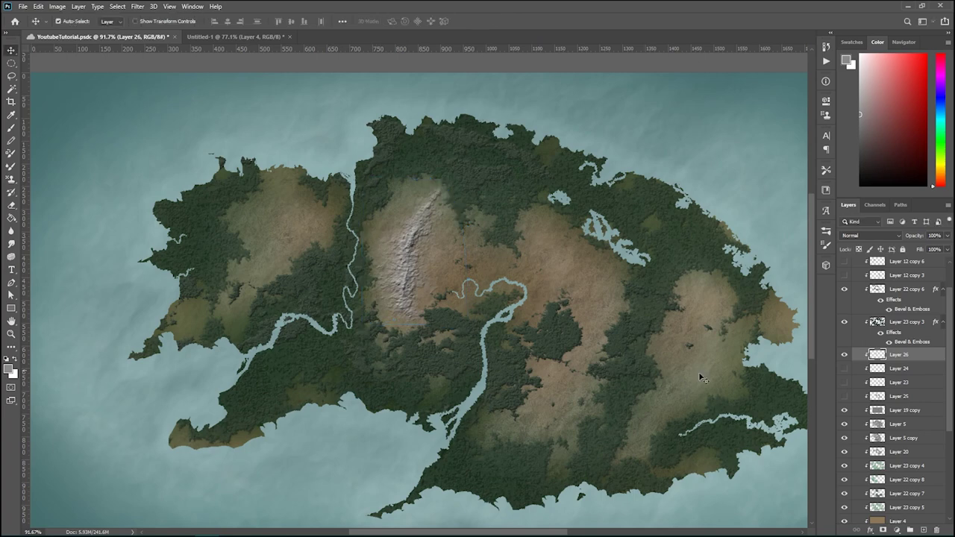
Step: Create Layer 27 clipped above the mountain, select the Brush, and apply Bevel & Emboss
key(ctrl+shift+n)
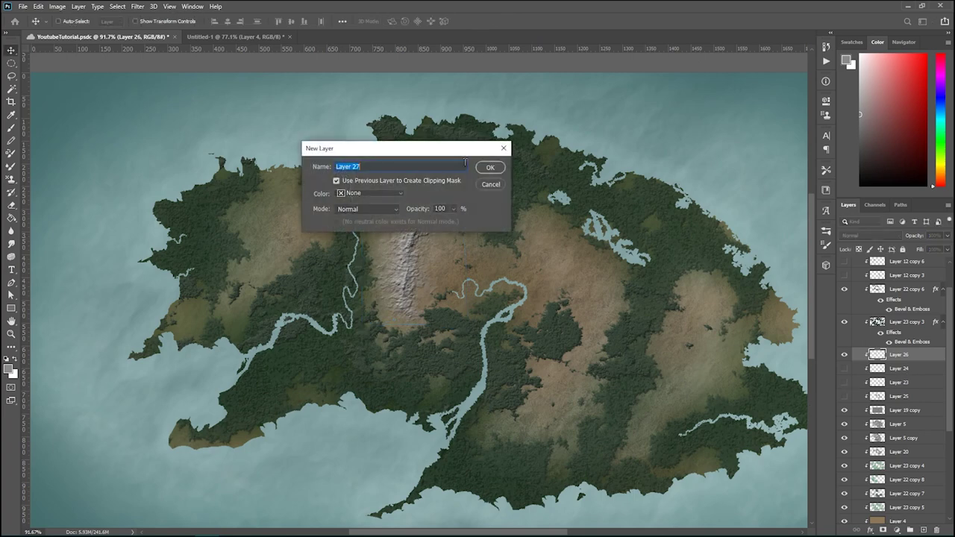
click(491, 167)
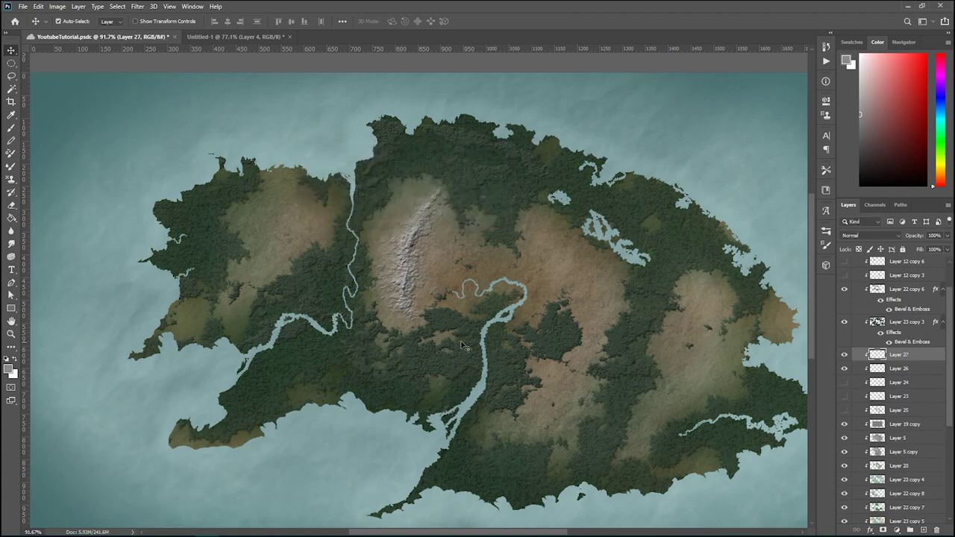
scroll(608, 336, up, 3)
key(b)
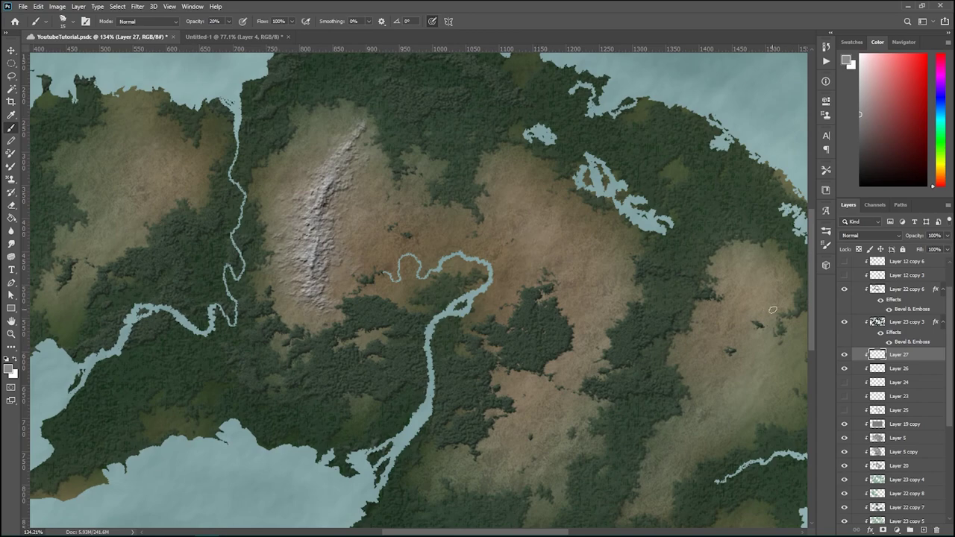
double_click(922, 354)
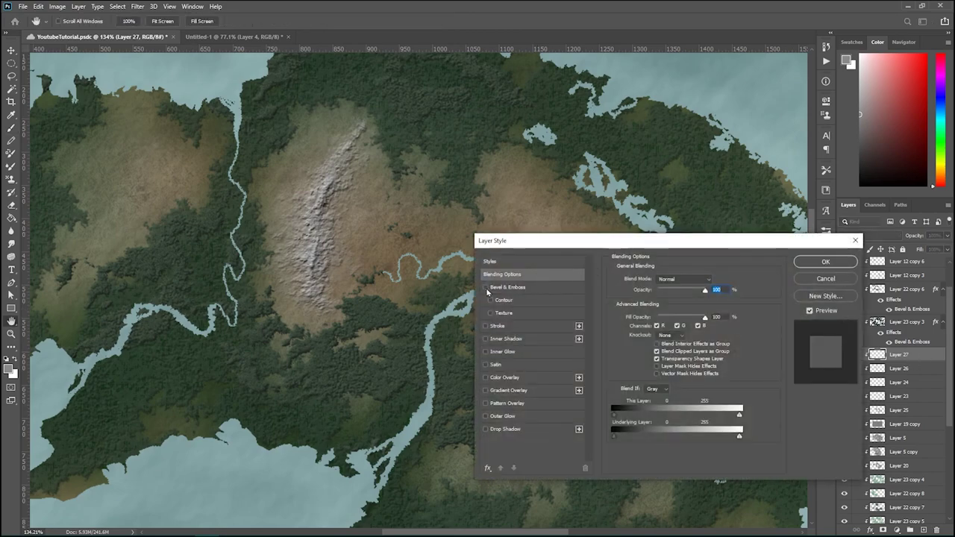
click(485, 286)
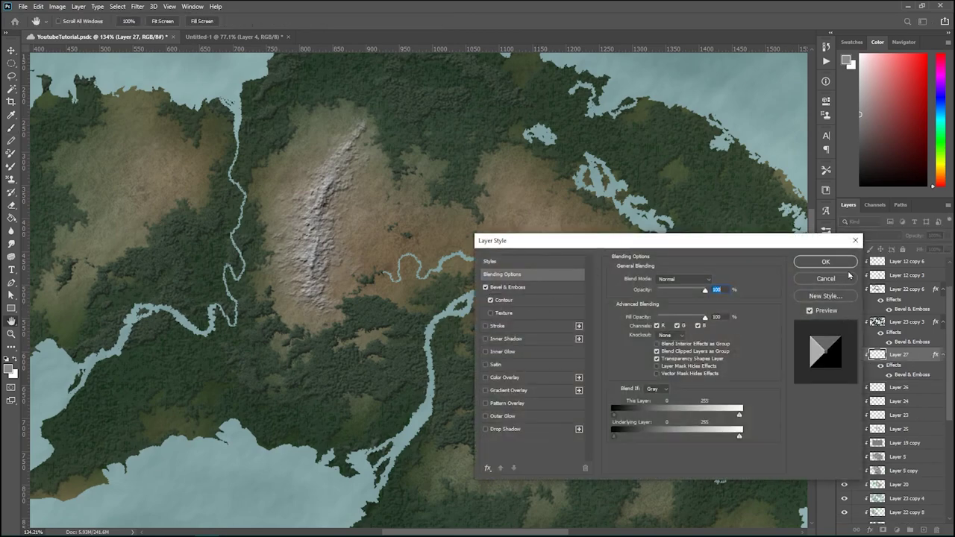
click(826, 262)
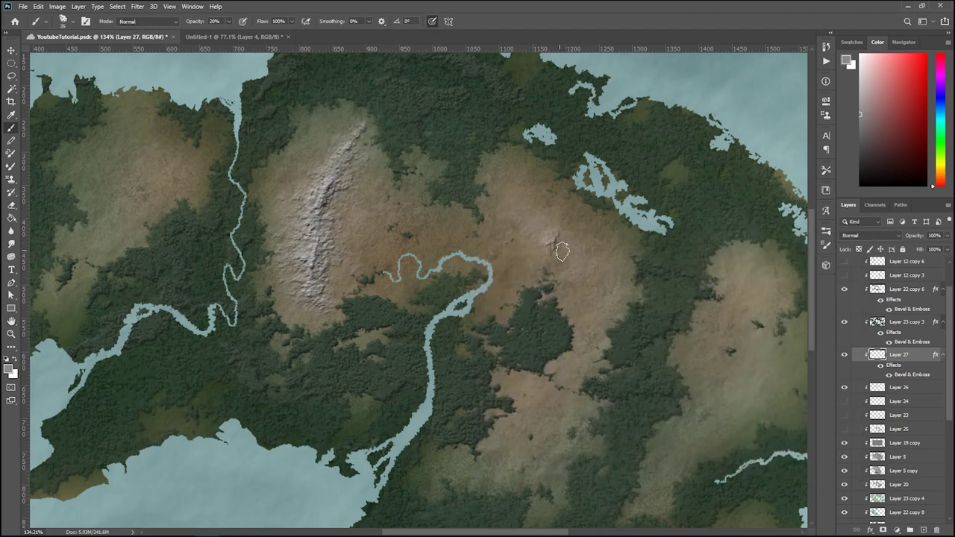
Step: Paint embossed bumps and extend the ridge down-right, going over it at brush size 100
click(562, 252)
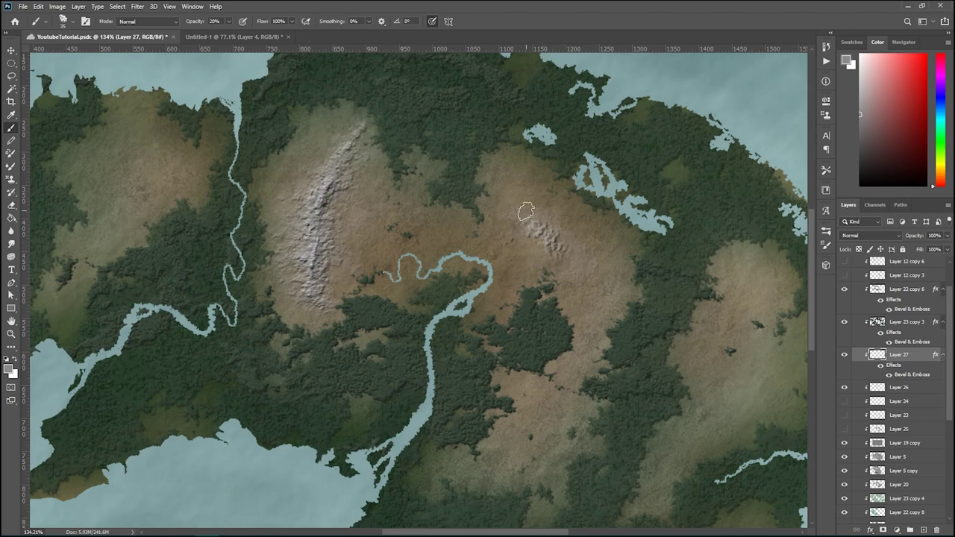
mouse_move(511, 219)
mouse_down()
mouse_move(518, 187)
mouse_move(526, 211)
mouse_up()
mouse_move(565, 245)
mouse_down()
mouse_move(588, 273)
mouse_move(566, 251)
mouse_move(591, 265)
mouse_move(594, 302)
mouse_up()
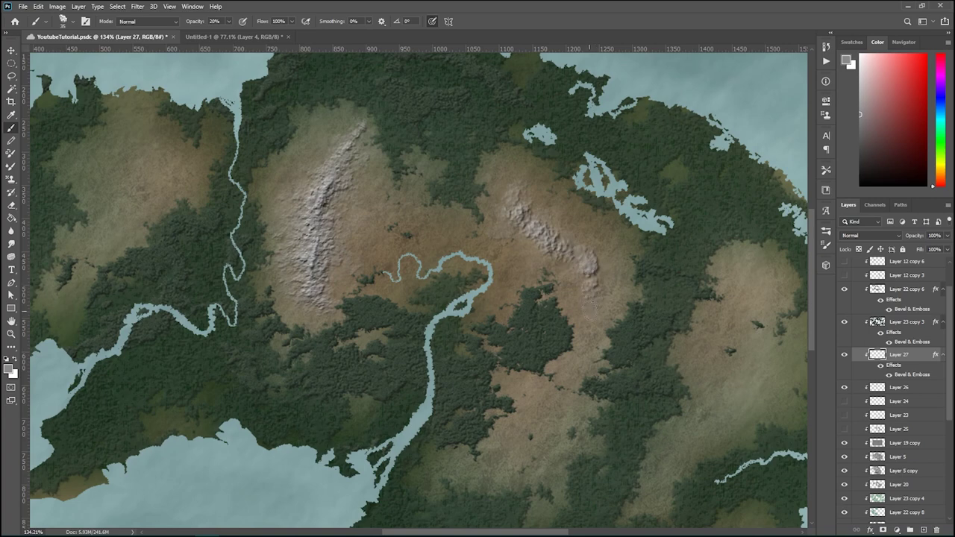
key(bracketright)
key(bracketright)
key(bracketright)
key(bracketright)
key(bracketright)
key(bracketright)
key(bracketright)
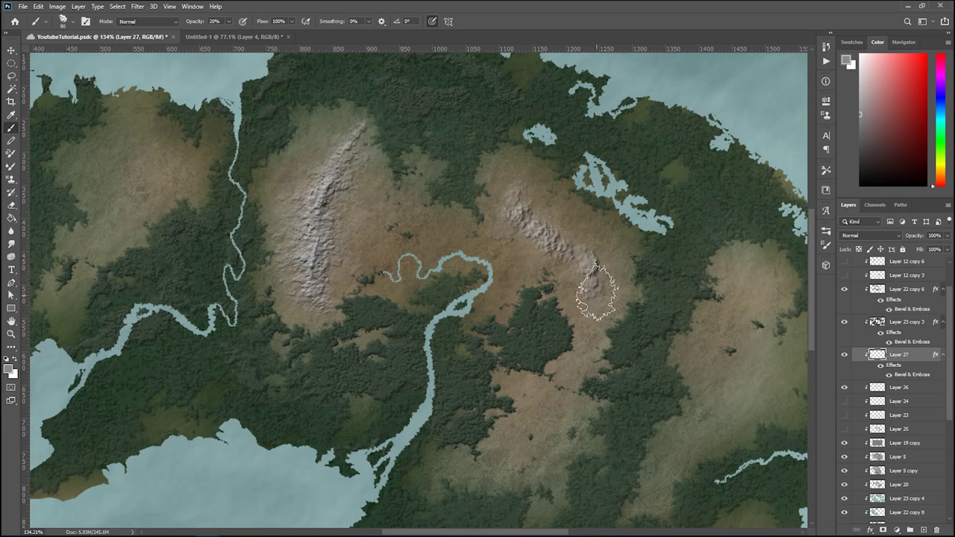
mouse_move(594, 282)
mouse_down()
mouse_move(526, 216)
mouse_move(527, 192)
mouse_move(516, 235)
mouse_move(526, 254)
mouse_move(578, 253)
mouse_move(594, 267)
mouse_up()
Step: Erase stray relief, then resume painting with the brush resized to 40 and enlarged
key(e)
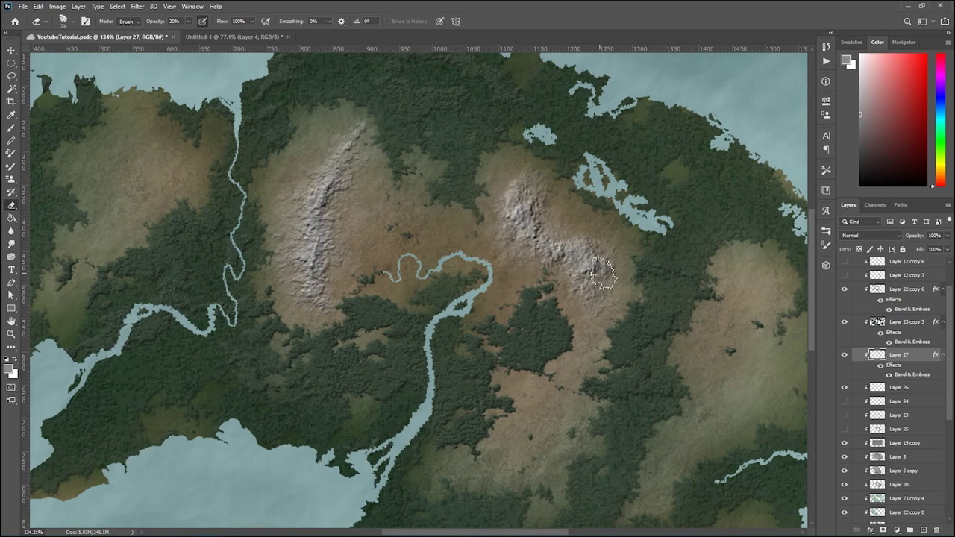
key(b)
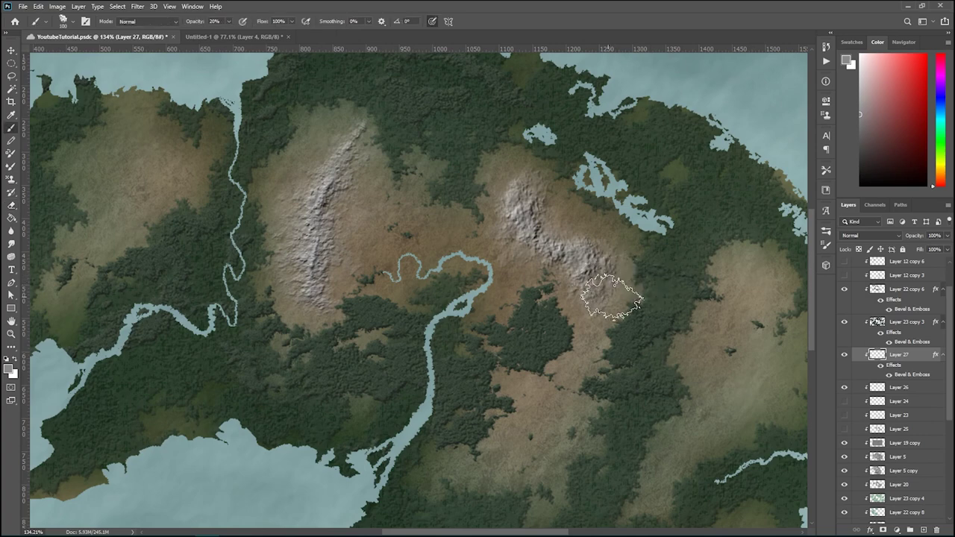
key(bracketleft)
key(bracketleft)
key(bracketleft)
key(bracketleft)
key(bracketleft)
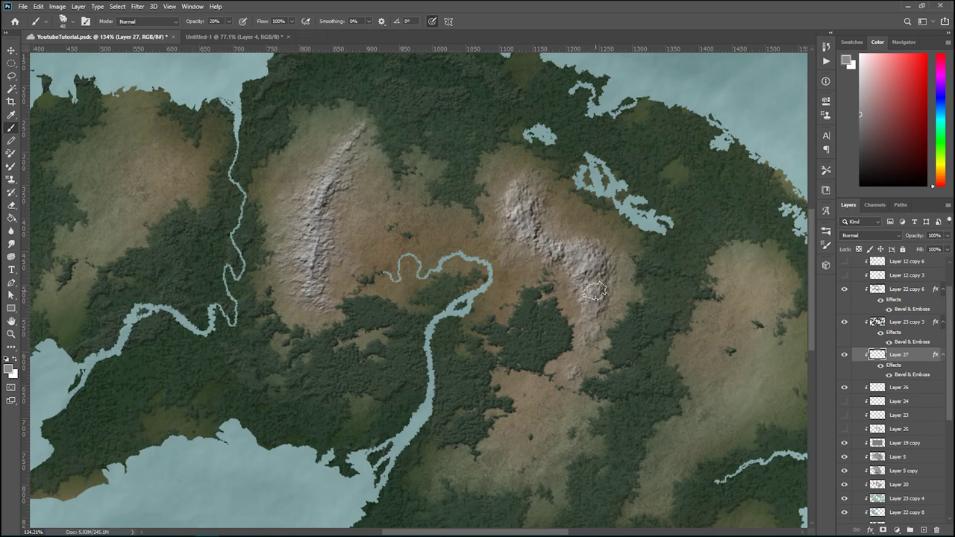
scroll(463, 265, down, 1)
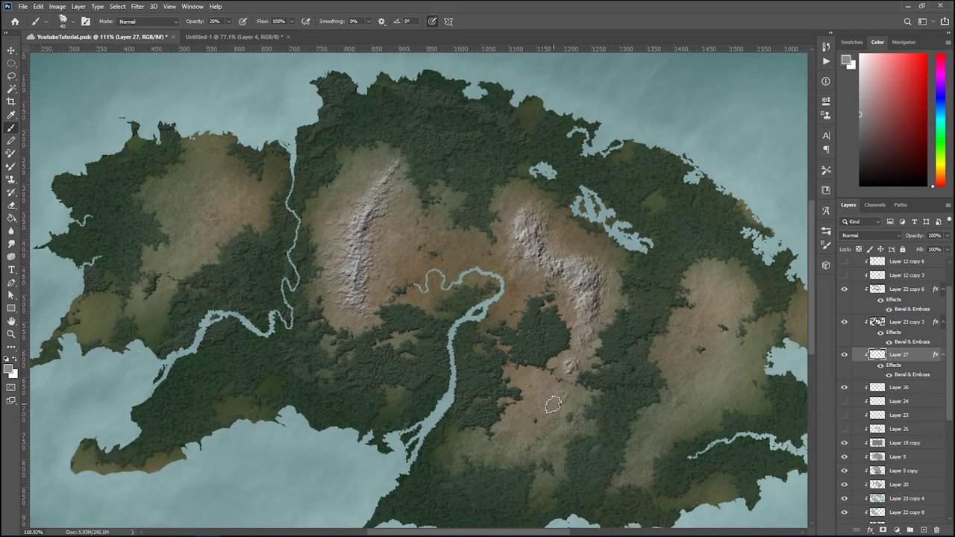
key(bracketright)
key(bracketright)
key(bracketright)
key(bracketright)
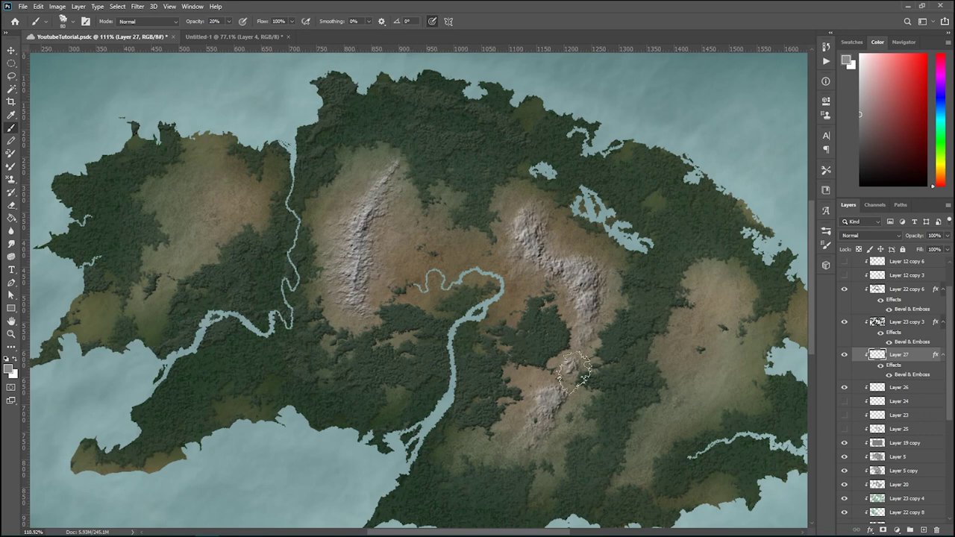
Step: Paint relief on the southern mountain patch, then on the eastern plain at sizes 100 and 70
mouse_move(572, 371)
mouse_down()
mouse_move(561, 423)
mouse_move(522, 438)
mouse_up()
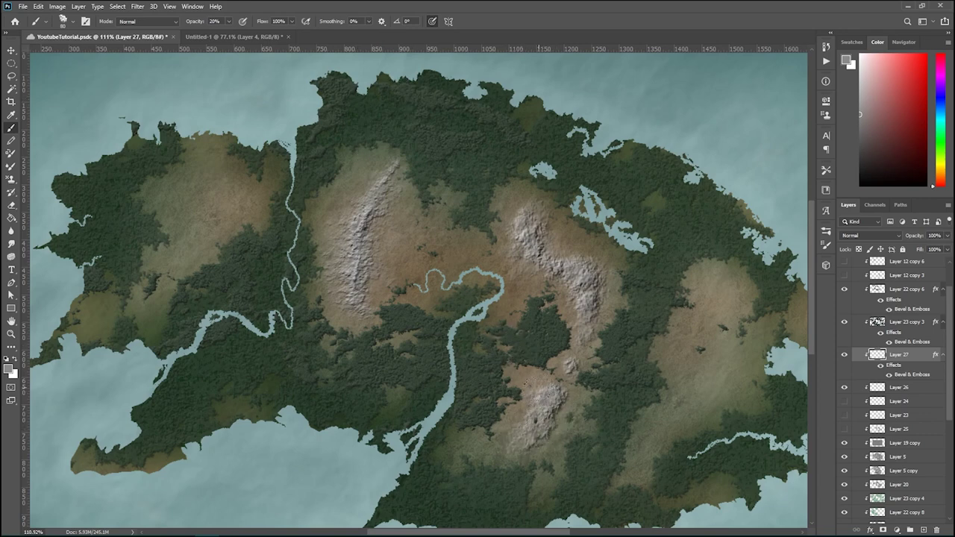
mouse_move(526, 382)
mouse_down()
mouse_move(539, 373)
mouse_move(558, 407)
mouse_up()
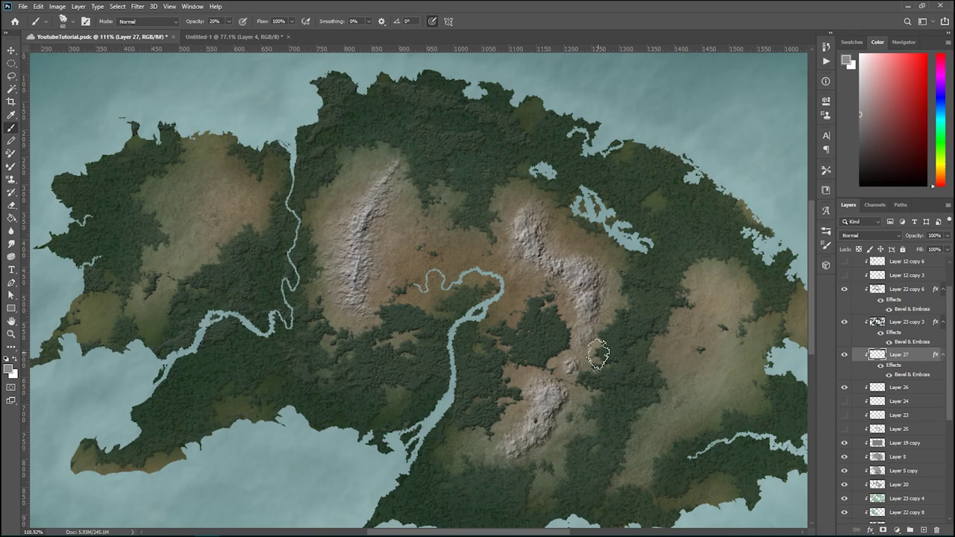
key(bracketright)
key(bracketright)
key(bracketright)
key(bracketright)
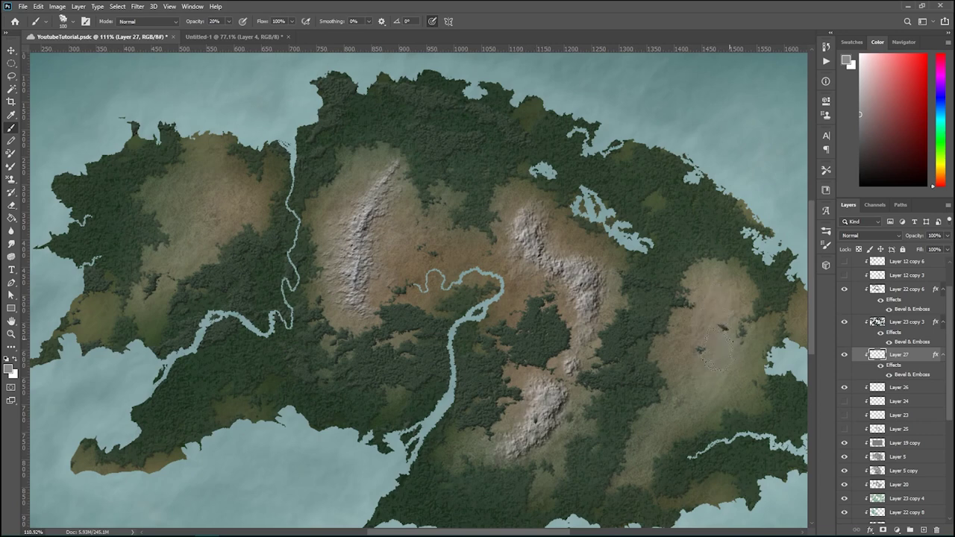
mouse_move(716, 377)
mouse_down()
mouse_move(725, 309)
mouse_move(725, 356)
mouse_move(716, 339)
mouse_up()
key(bracketleft)
key(bracketleft)
key(bracketleft)
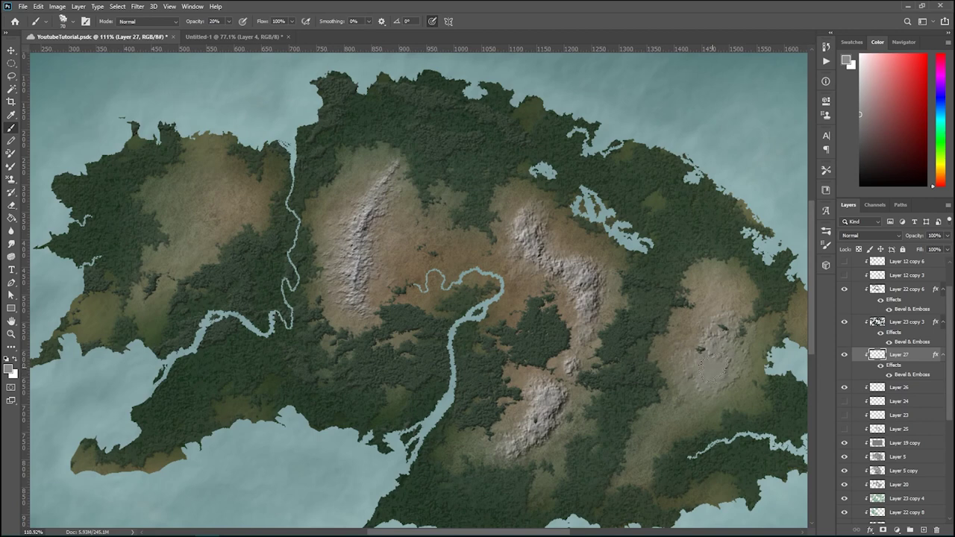
mouse_move(716, 377)
mouse_down()
mouse_move(735, 369)
mouse_move(720, 368)
mouse_move(709, 393)
mouse_move(682, 415)
mouse_move(699, 403)
mouse_up()
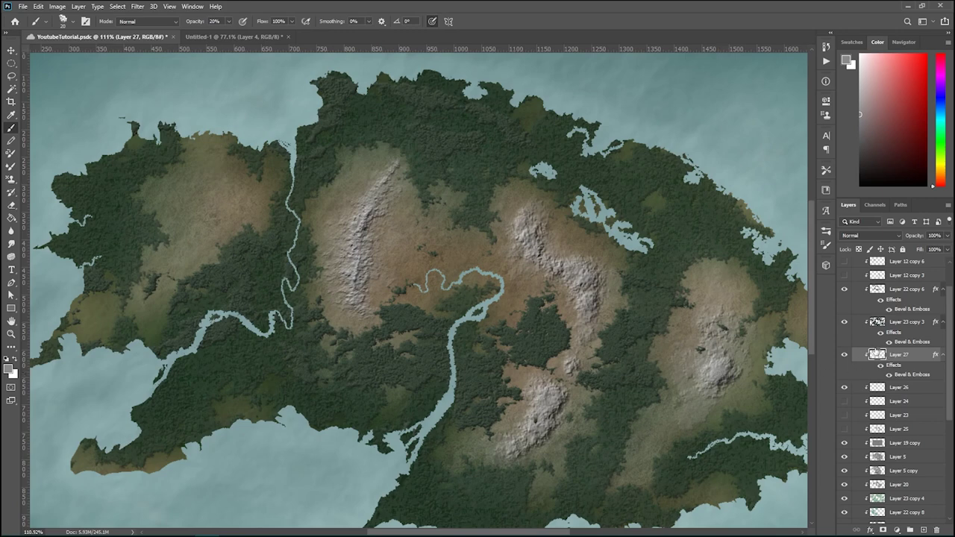
Step: Create clipped Layer 28 with Bevel & Emboss plus Contour, and select the Brush
key(ctrl+shift+n)
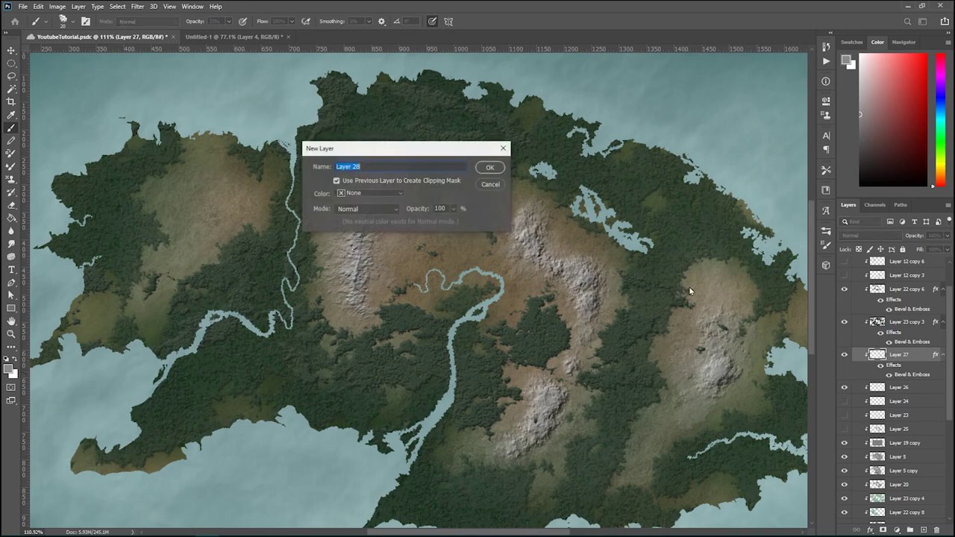
click(489, 169)
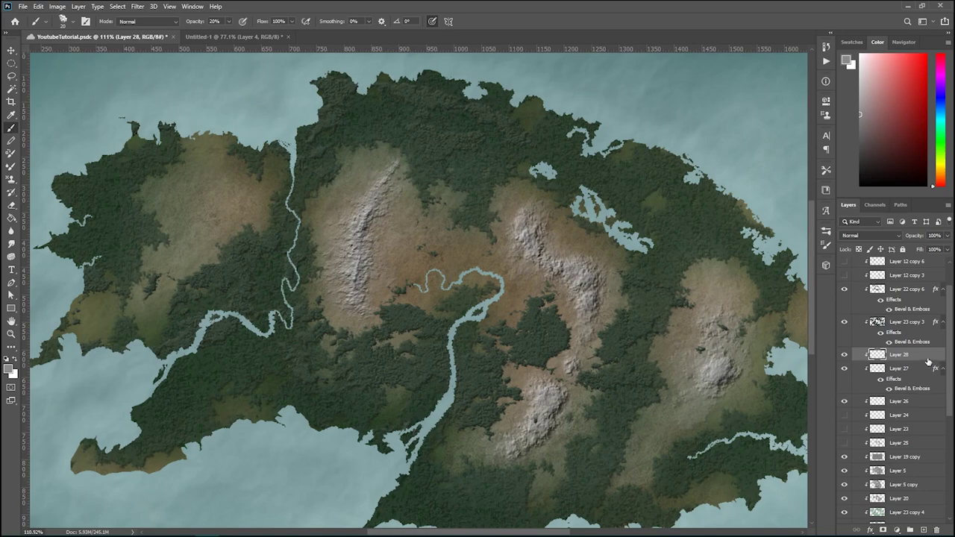
double_click(900, 350)
click(485, 286)
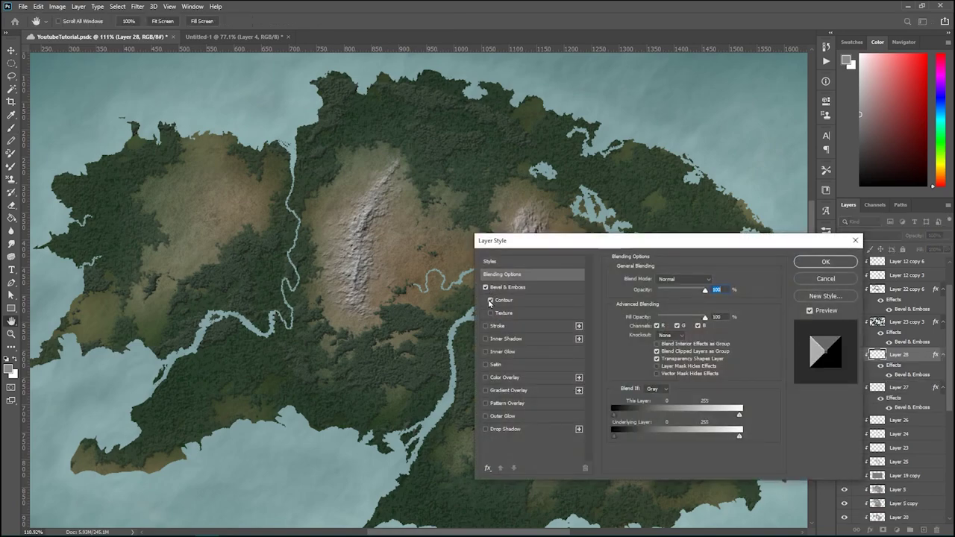
click(824, 261)
key(b)
scroll(722, 370, up, 3)
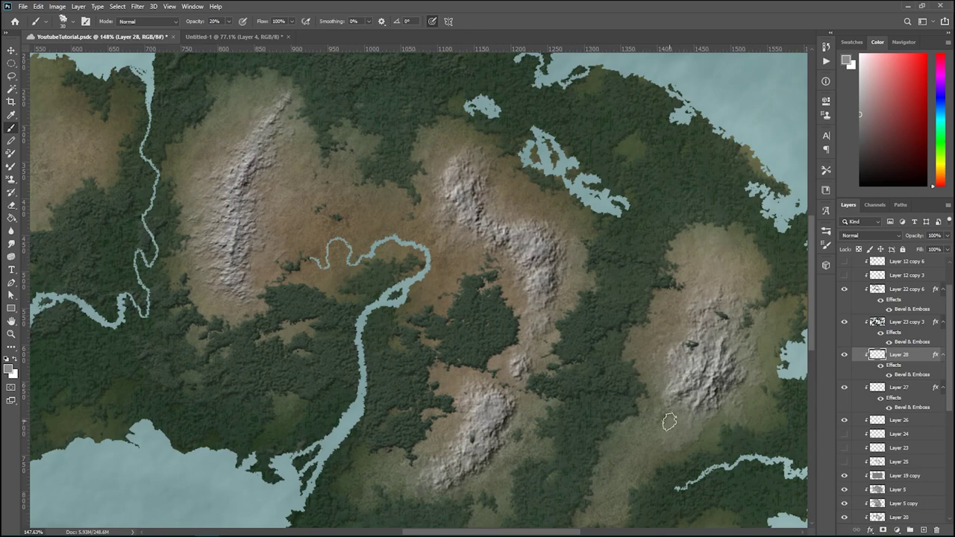
Step: Switch to the Eraser on Layer 28 while inspecting the eastern mountain
scroll(638, 390, down, 2)
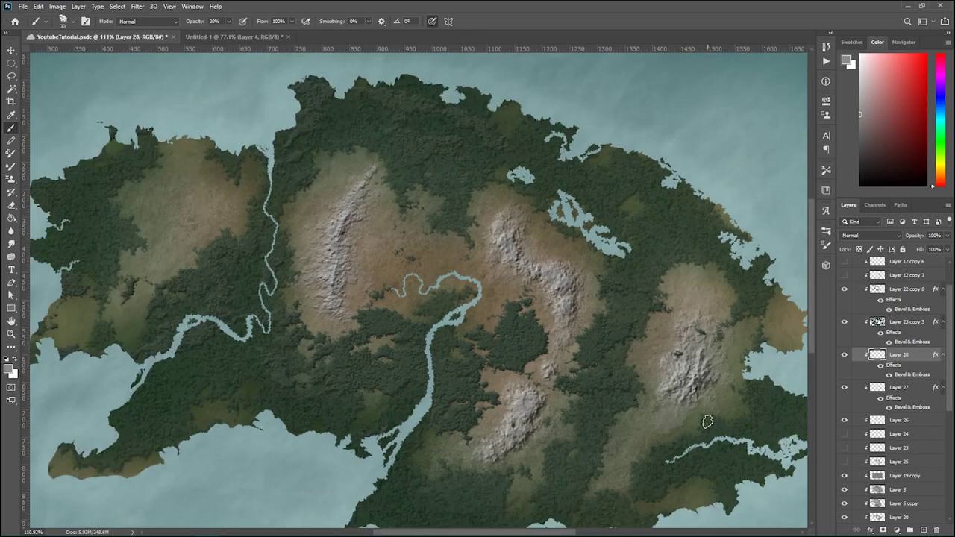
key(e)
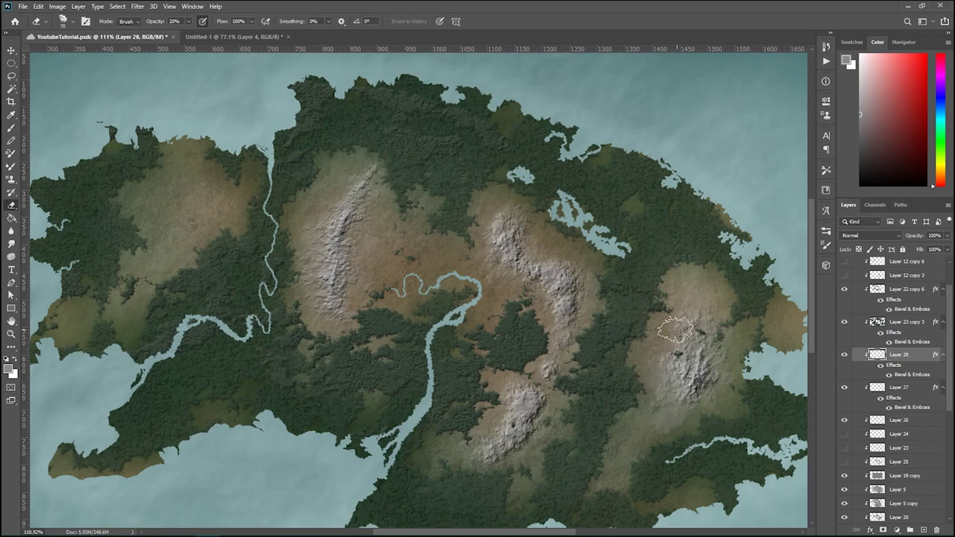
scroll(739, 380, up, 5)
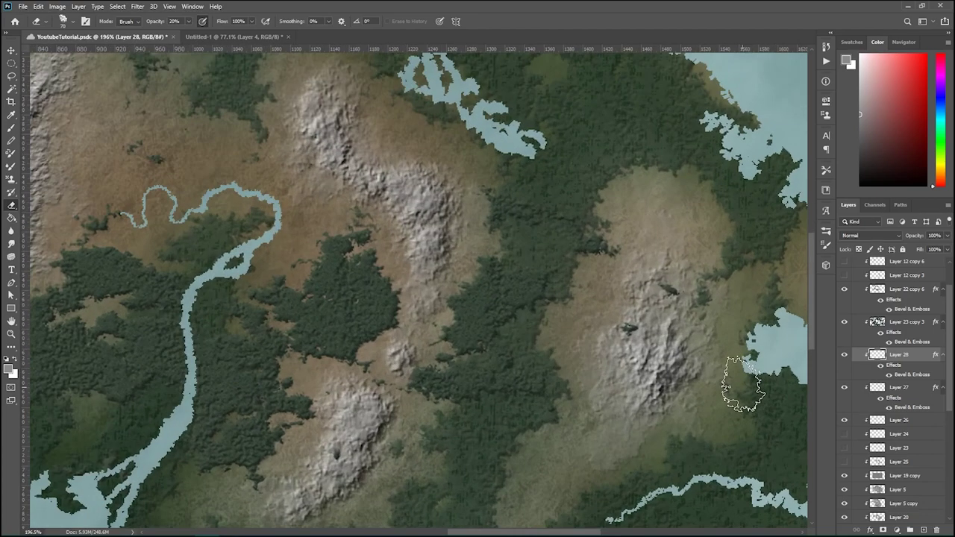
scroll(742, 384, down, 2)
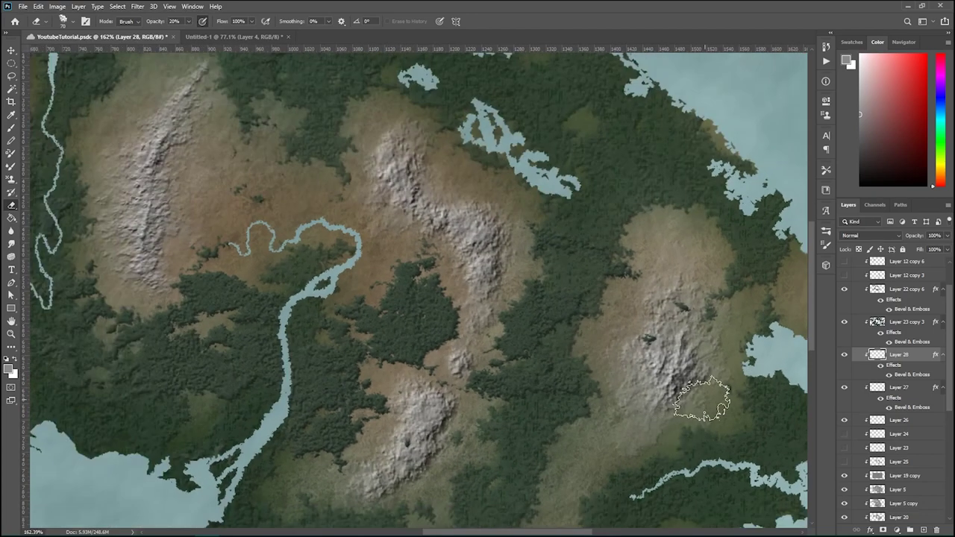
scroll(754, 392, down, 4)
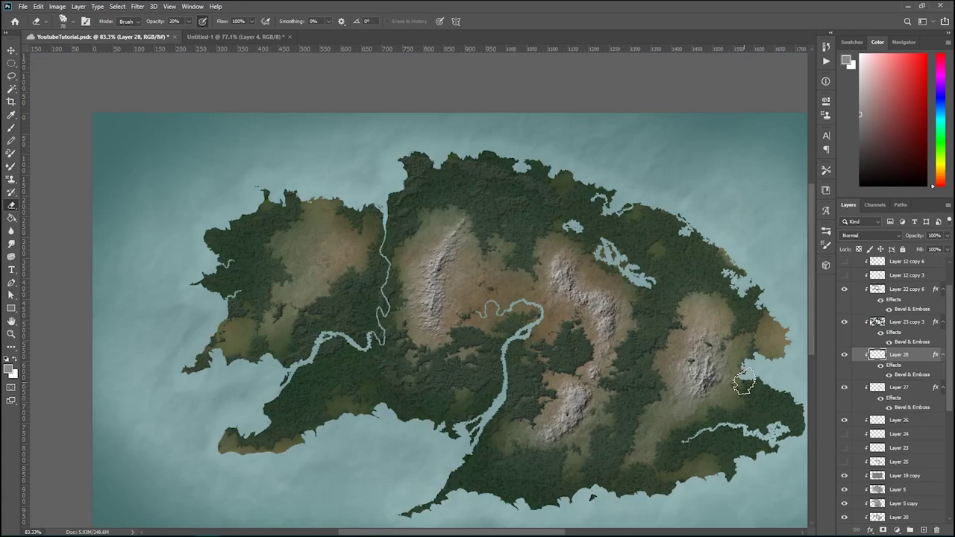
scroll(744, 383, up, 5)
Step: Darken the eastern mountain peak's relief shading on Layer 27, then reselect Layer 28
key(b)
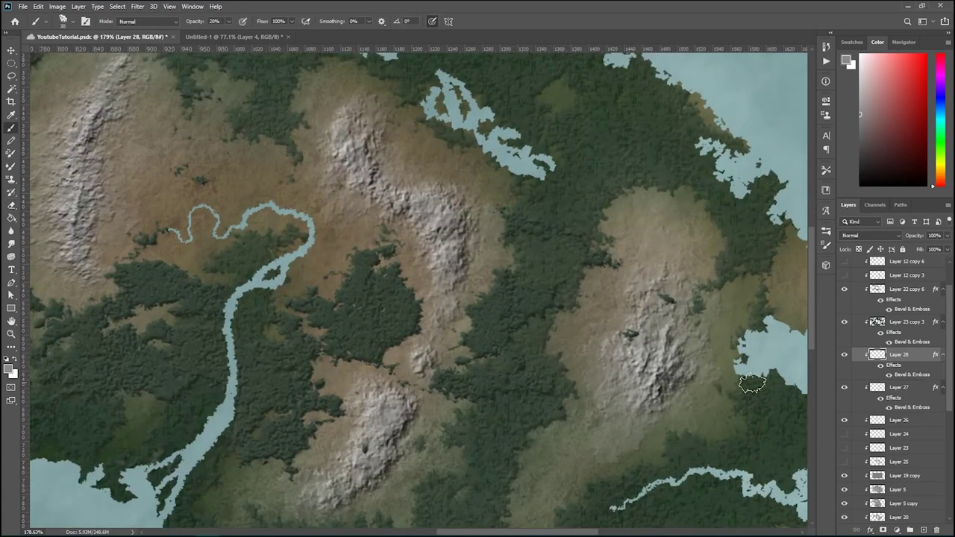
click(907, 388)
drag(675, 378, 674, 362)
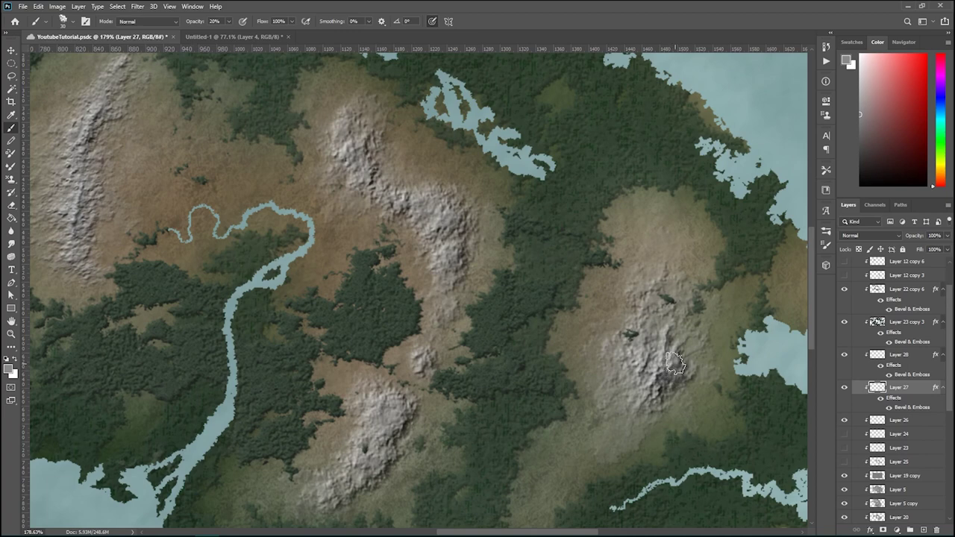
click(907, 356)
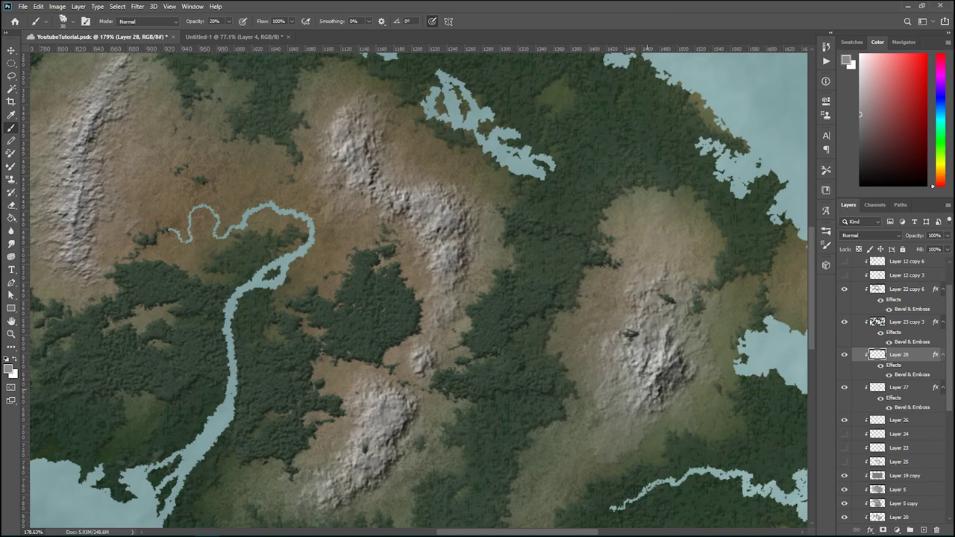
scroll(731, 328, down, 5)
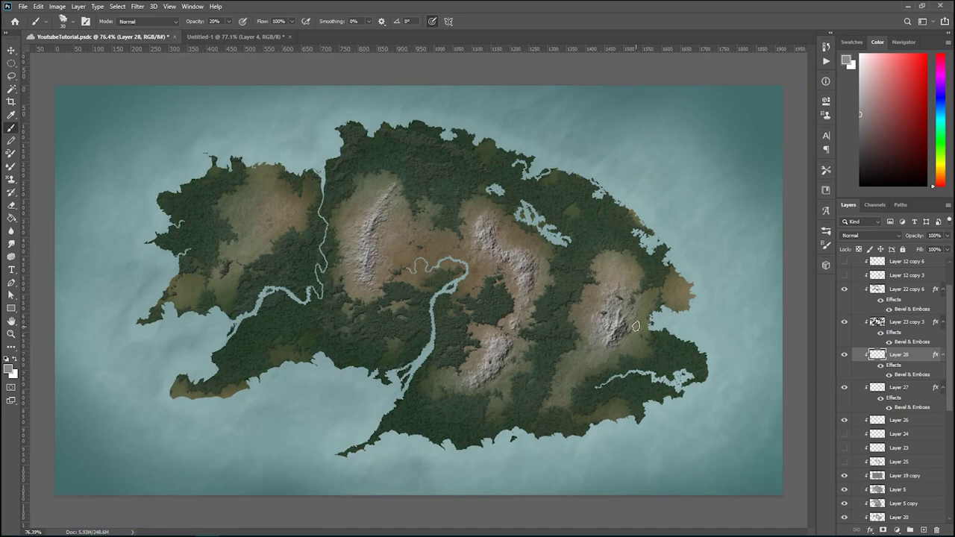
scroll(462, 290, up, 2)
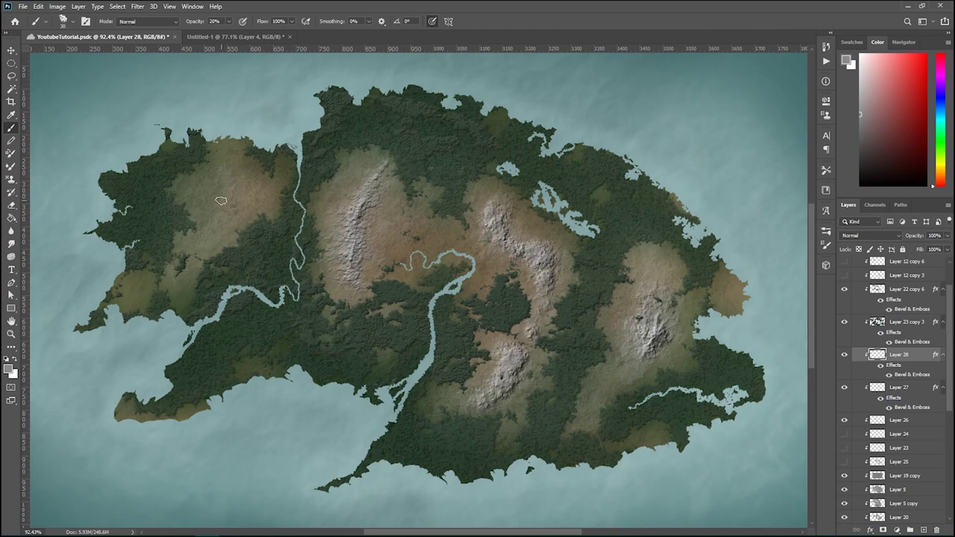
Step: Resize the brush from 150 down to 70 px
key(bracketright)
key(bracketright)
key(bracketright)
key(bracketright)
key(bracketright)
key(bracketright)
key(bracketright)
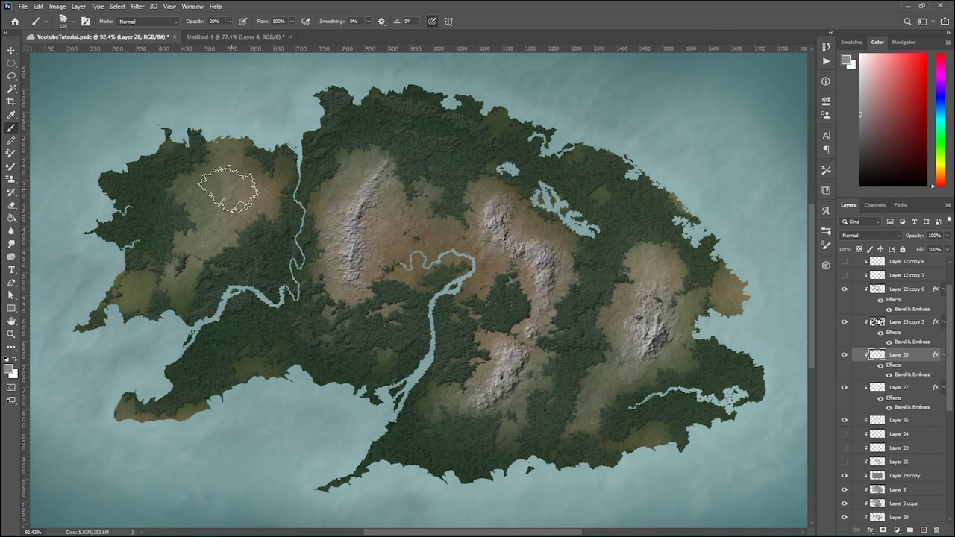
key(bracketleft)
key(bracketleft)
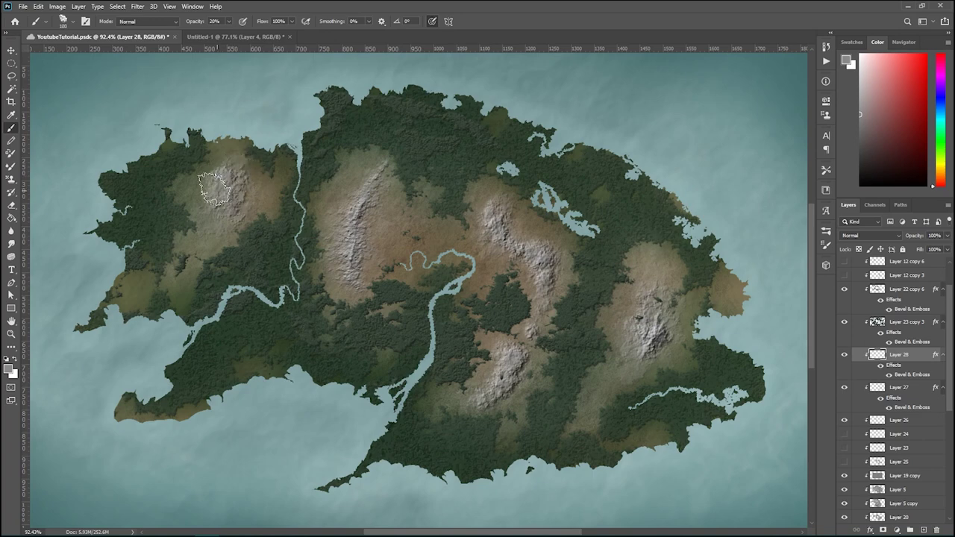
key(bracketleft)
key(bracketleft)
key(bracketleft)
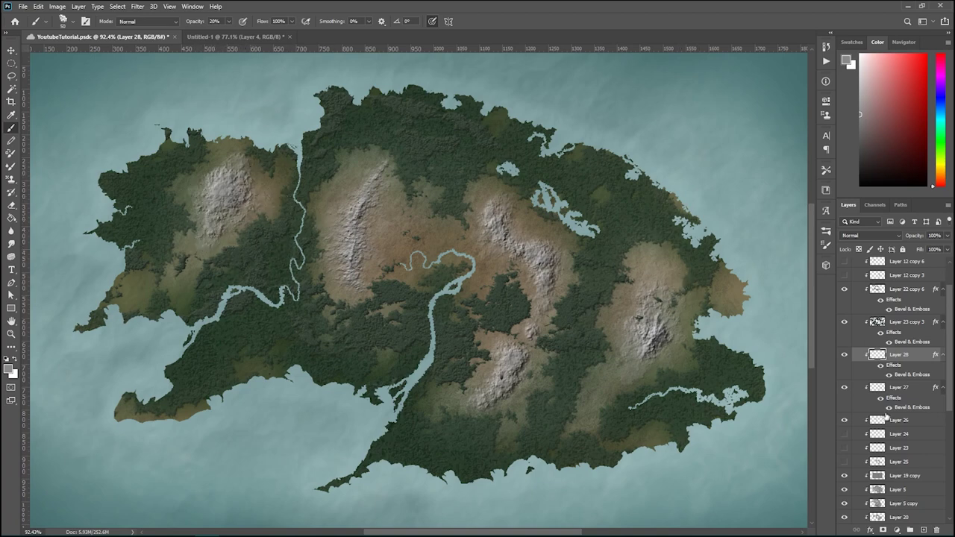
scroll(559, 279, down, 1)
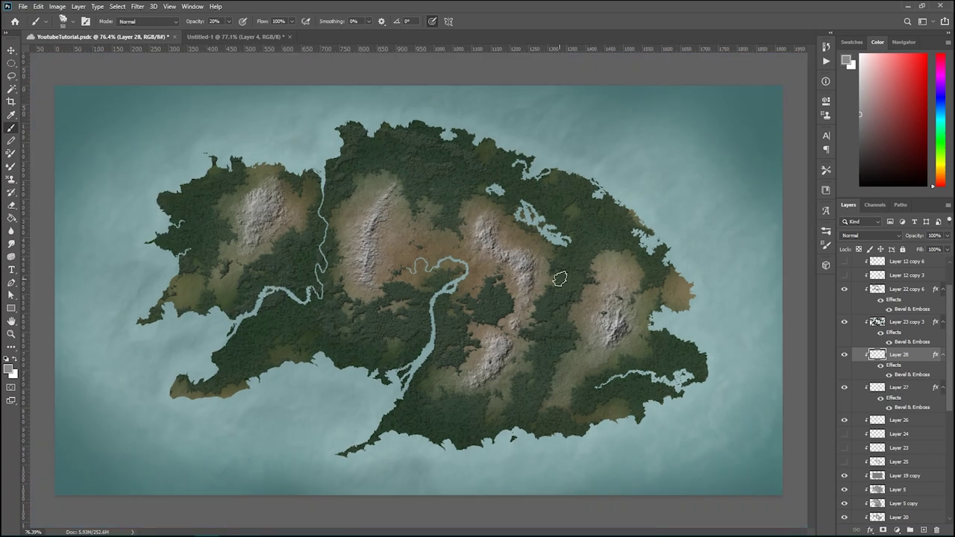
Step: Erase the forest from the left mountain's peak and slopes with a much larger eraser
key(e)
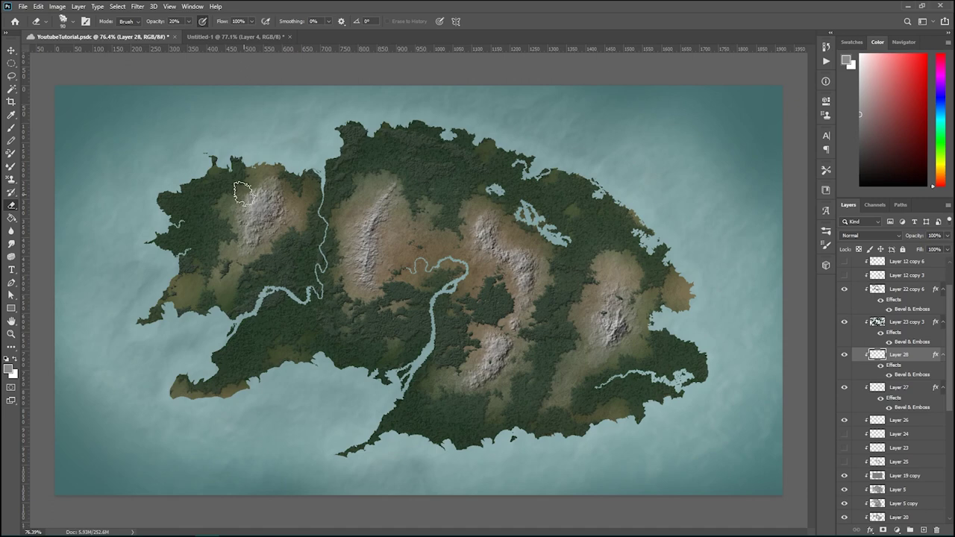
key(bracketright)
key(bracketright)
key(bracketright)
key(bracketright)
key(bracketright)
key(bracketright)
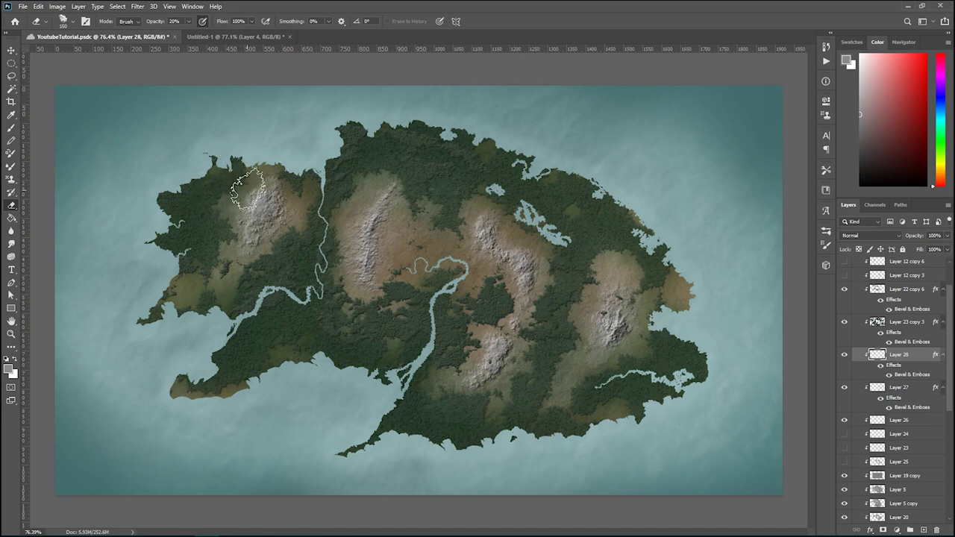
drag(236, 200, 250, 183)
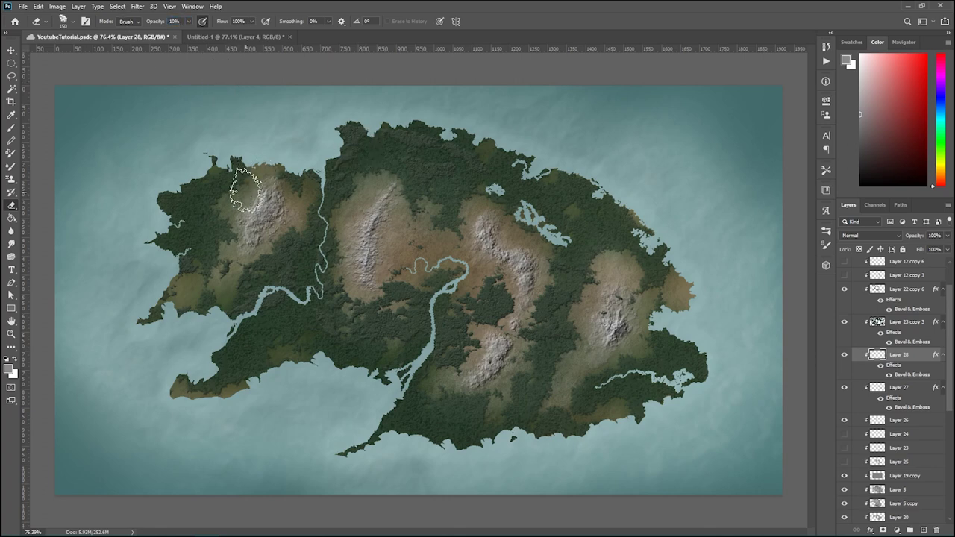
scroll(224, 181, up, 5)
mouse_move(226, 181)
mouse_down()
mouse_move(270, 203)
mouse_move(267, 211)
mouse_move(270, 167)
mouse_move(291, 183)
mouse_up()
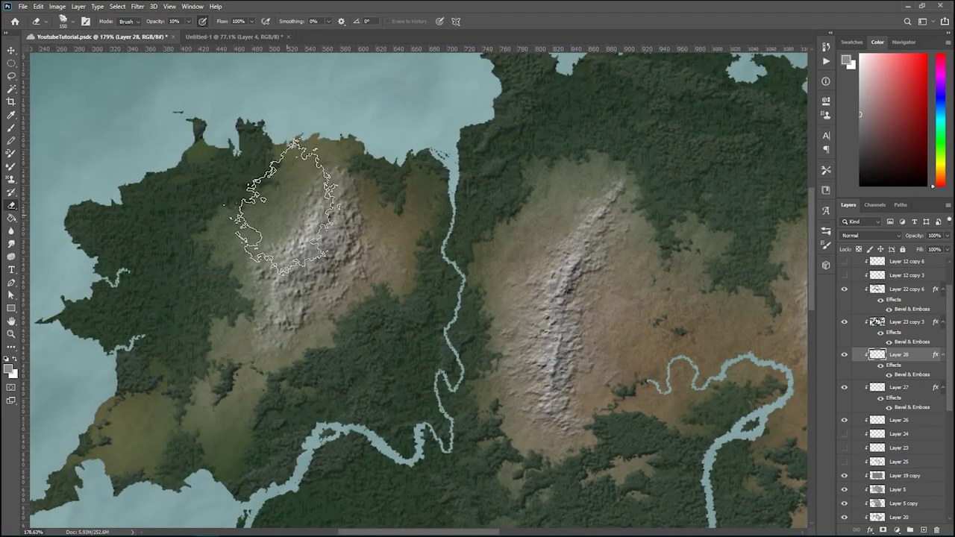
scroll(190, 161, down, 2)
scroll(190, 161, down, 2)
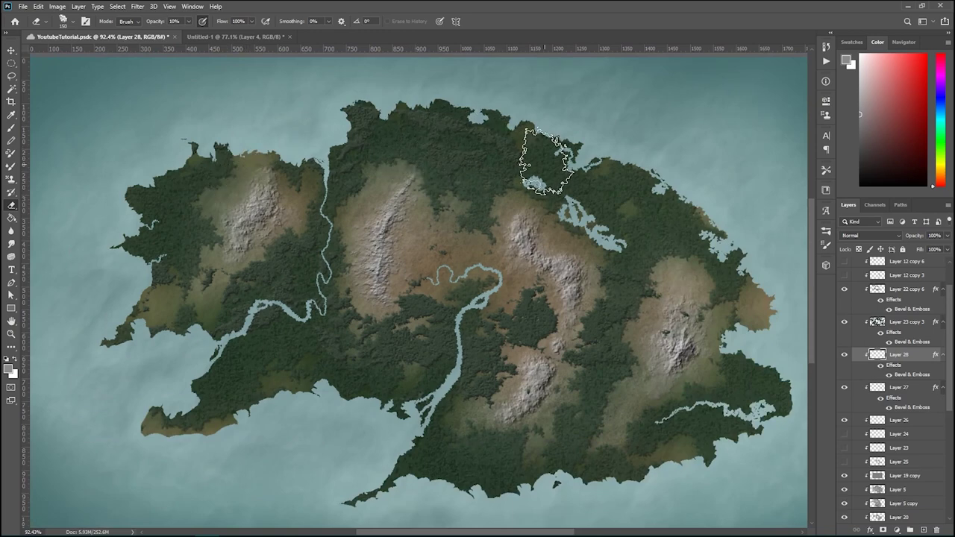
scroll(556, 173, down, 1)
scroll(584, 281, down, 1)
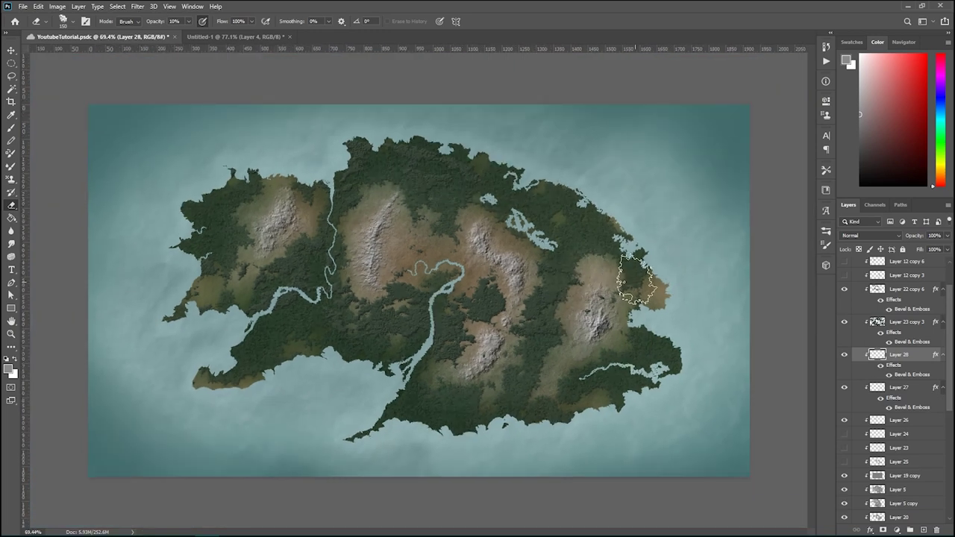
scroll(658, 300, up, 1)
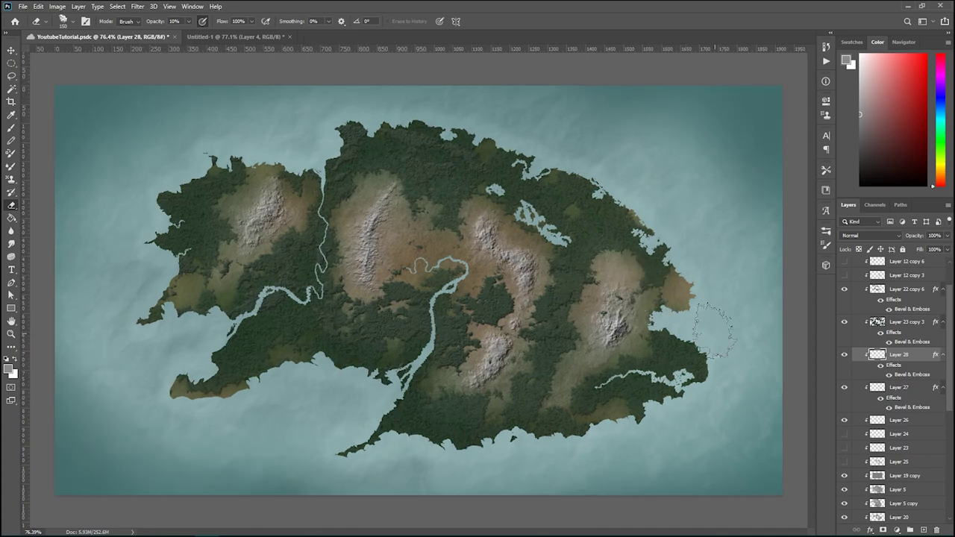
Step: View the map at 100% actual size
key(ctrl+minus)
key(ctrl+minus)
key(ctrl+plus)
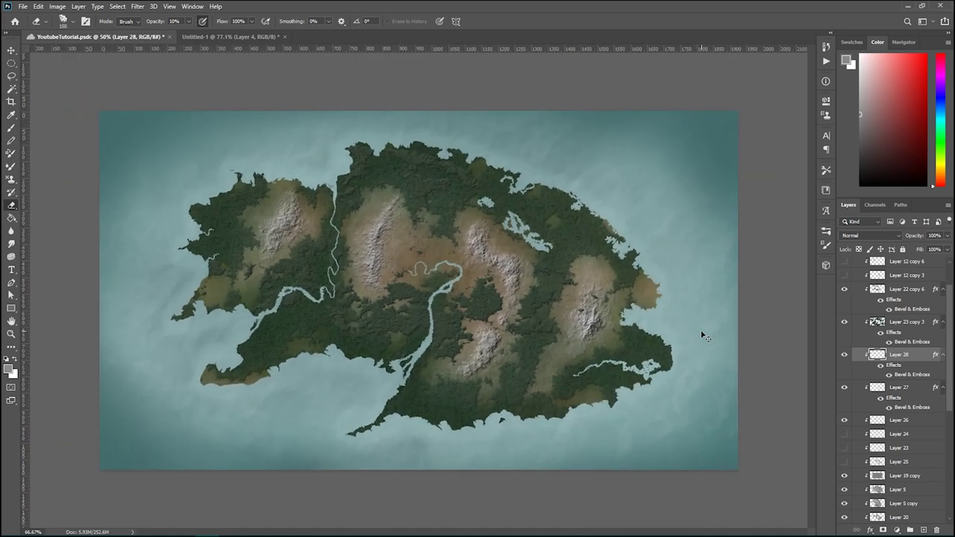
key(ctrl+plus)
Step: Merge Layers 27 and 28, then merge the result down into Layer 26
shift+click(908, 390)
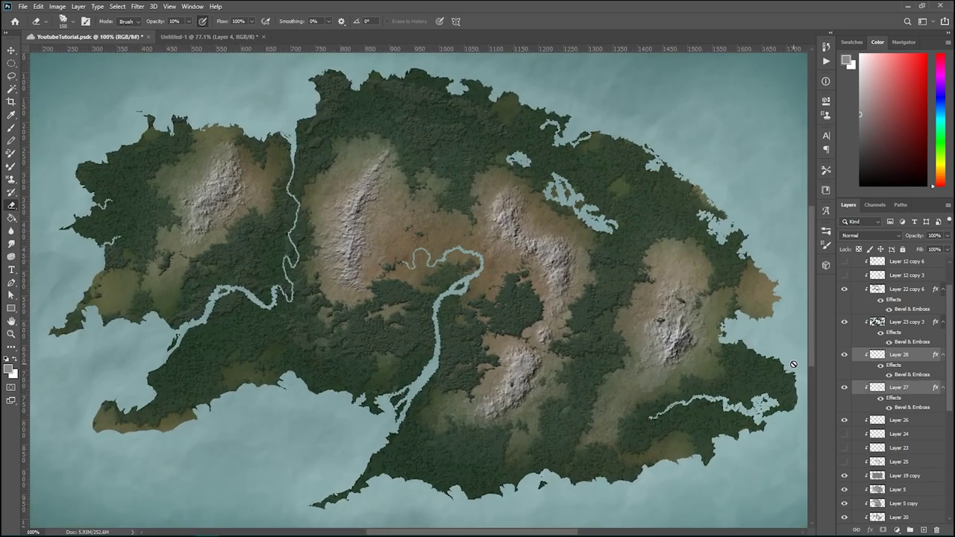
key(ctrl+e)
click(844, 354)
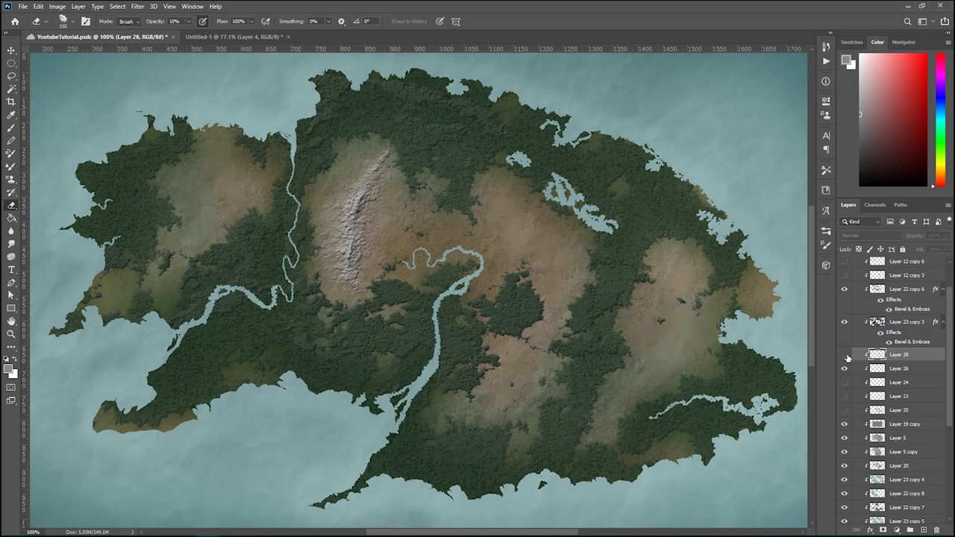
click(844, 354)
ctrl+click(878, 355)
key(ctrl+d)
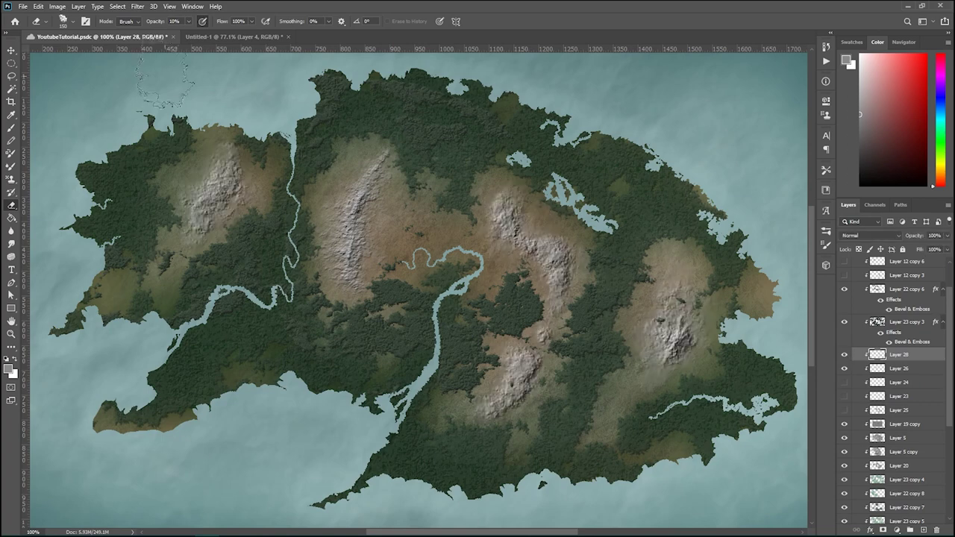
key(ctrl+e)
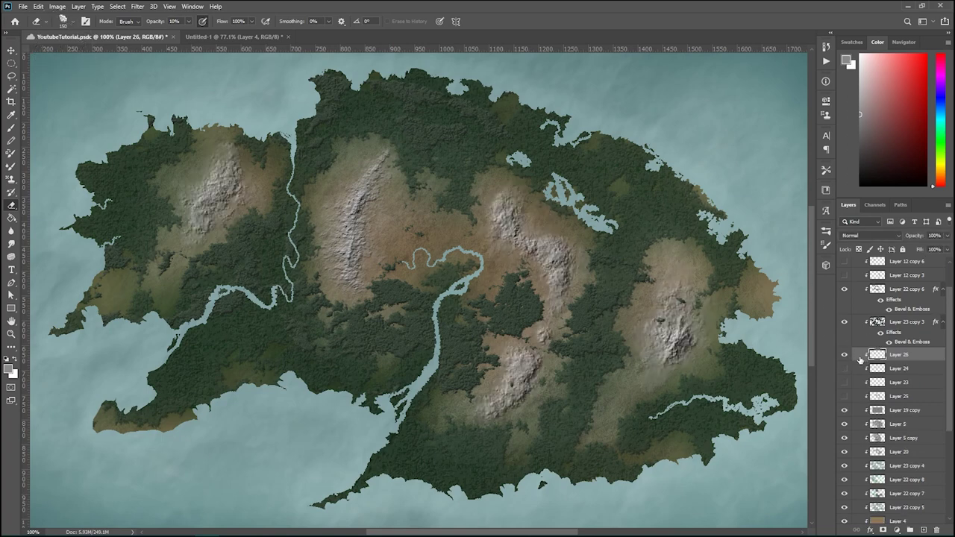
Step: Load Layer 26's pixels as a selection and adjust it with Hue/Saturation Lightness -6
click(845, 355)
click(845, 354)
ctrl+click(877, 354)
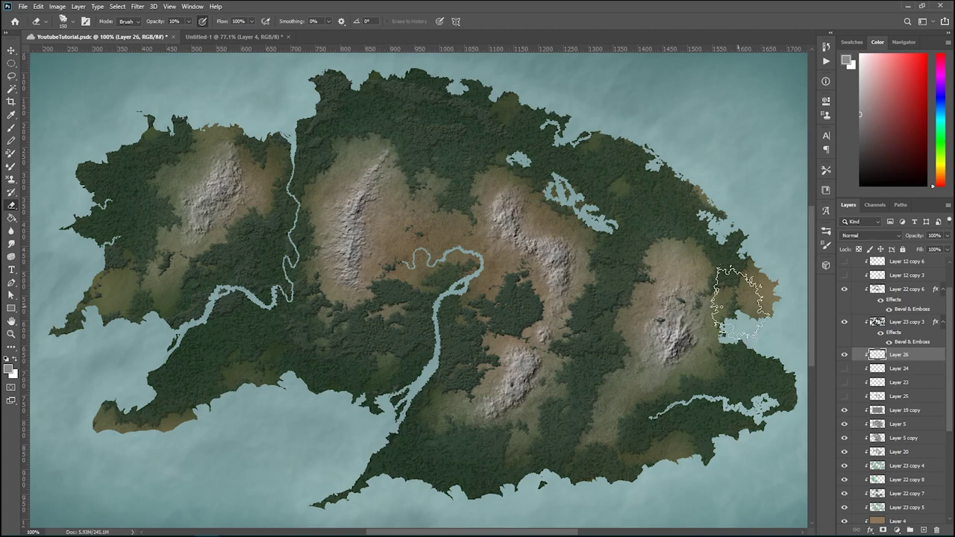
key(ctrl+u)
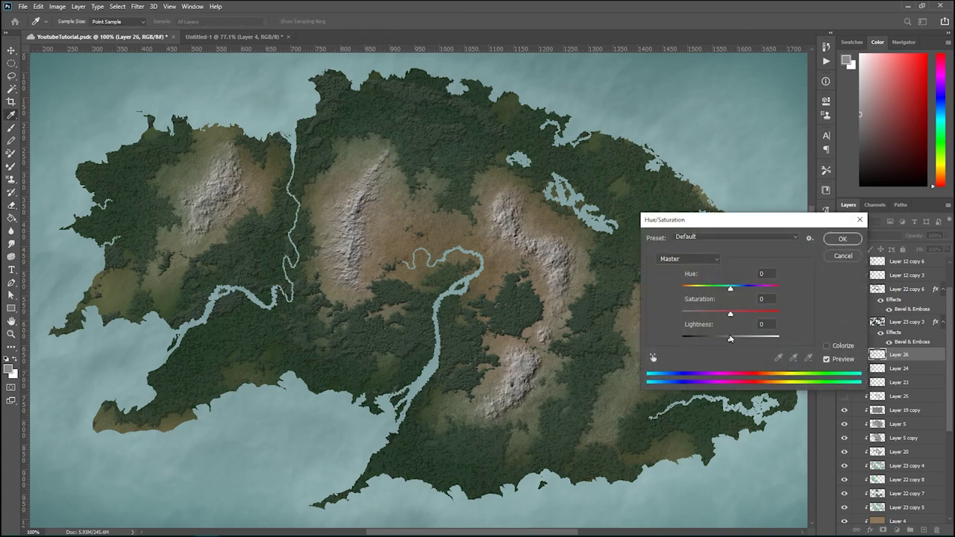
drag(732, 341, 732, 341)
Step: Confirm the Hue/Saturation change and add a clipped Multiply layer, Layer 27, above Layer 26
click(841, 239)
key(e)
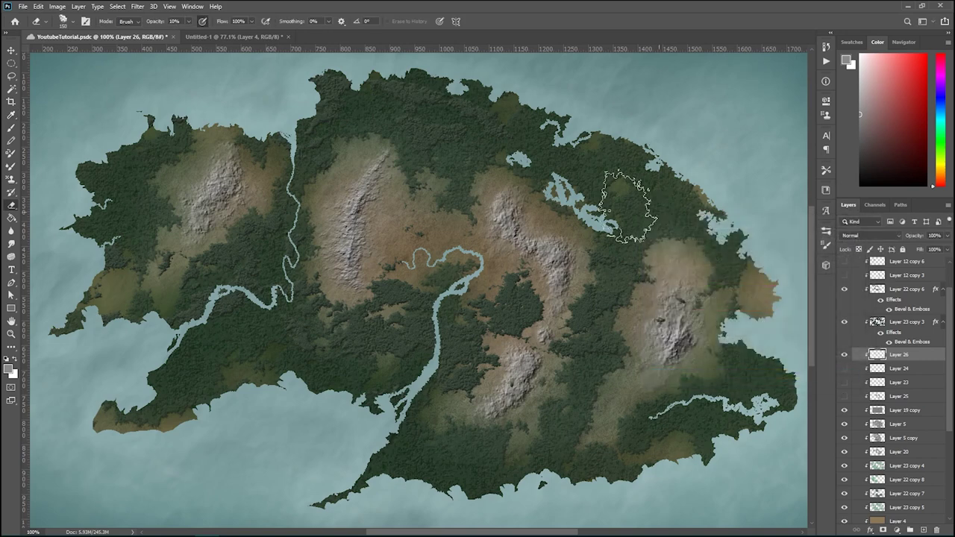
key(ctrl+shift+n)
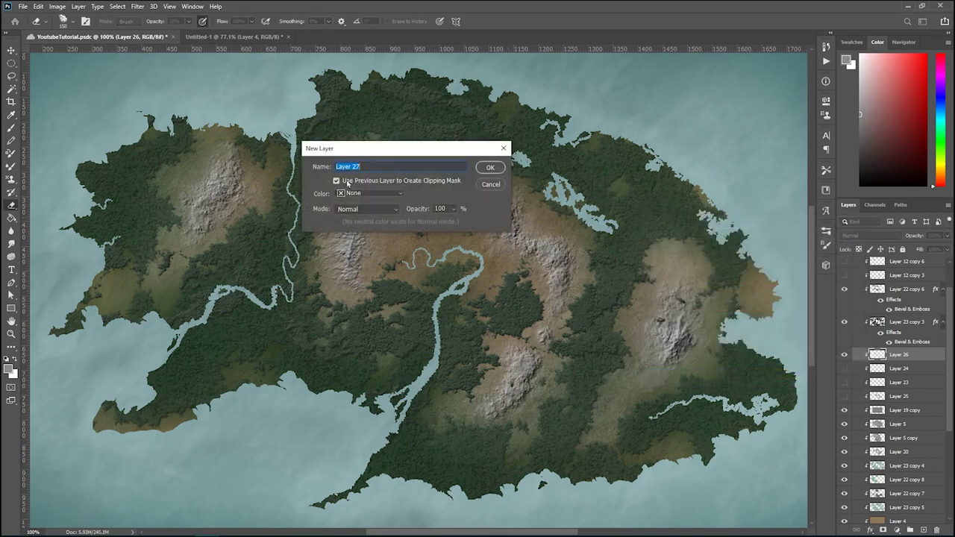
click(380, 211)
click(388, 242)
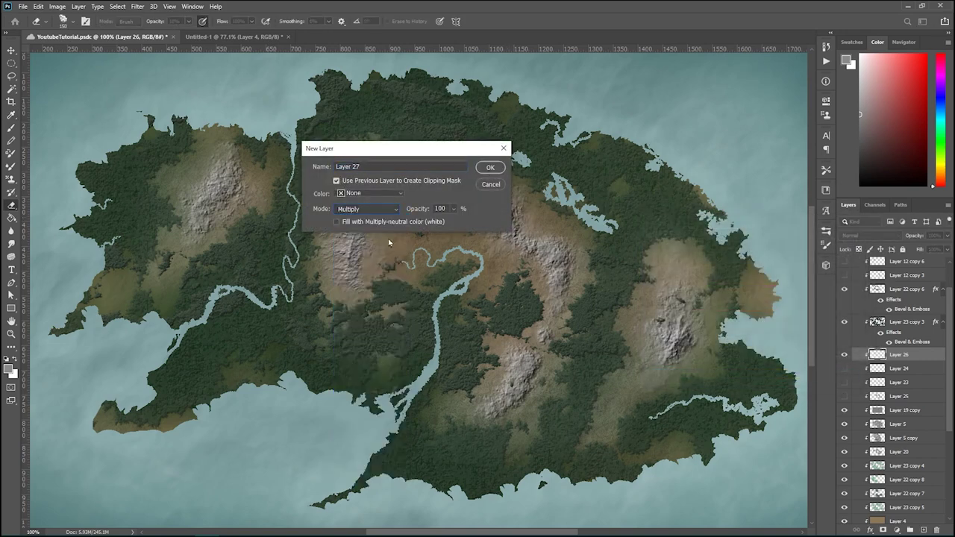
click(488, 168)
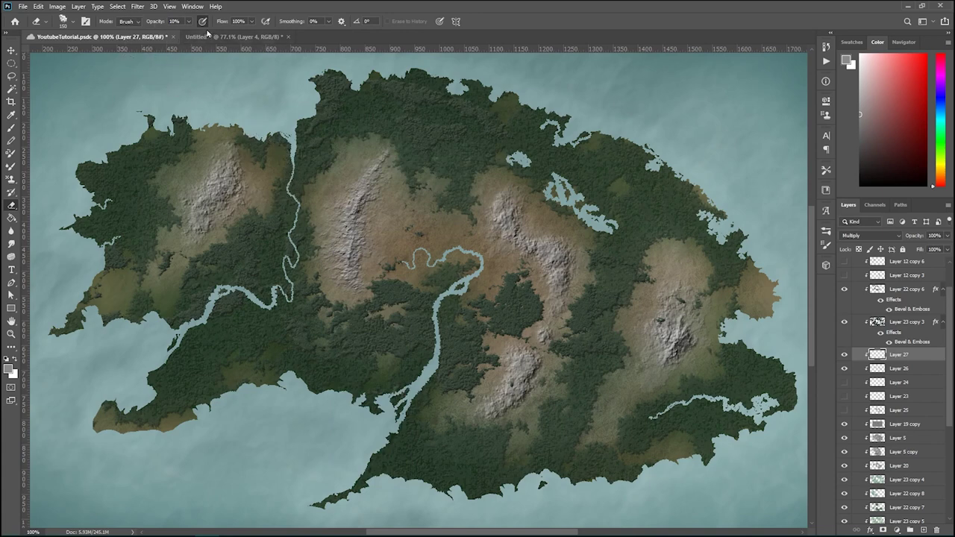
Step: Paint soft shading on the central, eastern and southern mountain ridges
key(bracketleft)
key(bracketleft)
key(bracketleft)
key(b)
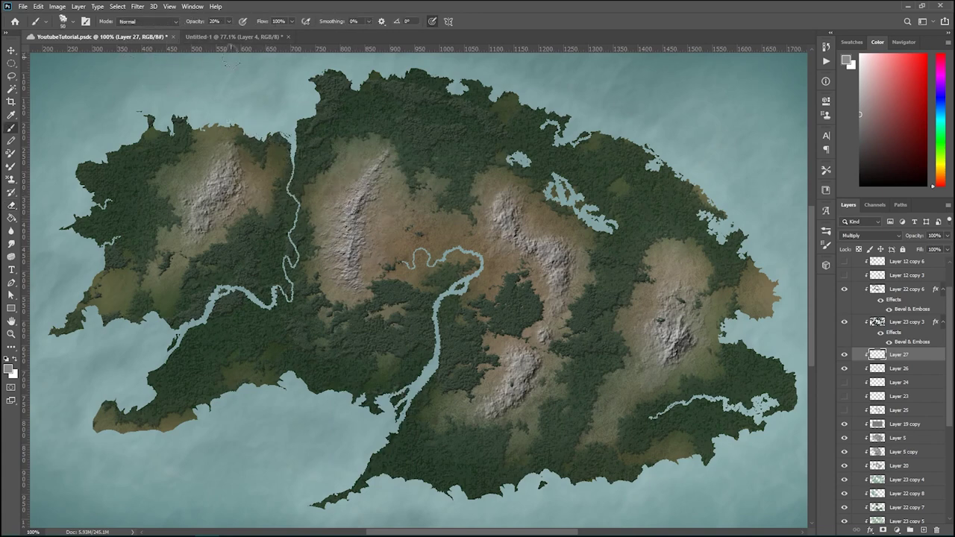
mouse_move(362, 208)
mouse_down()
mouse_move(386, 175)
mouse_move(365, 214)
mouse_move(364, 280)
mouse_up()
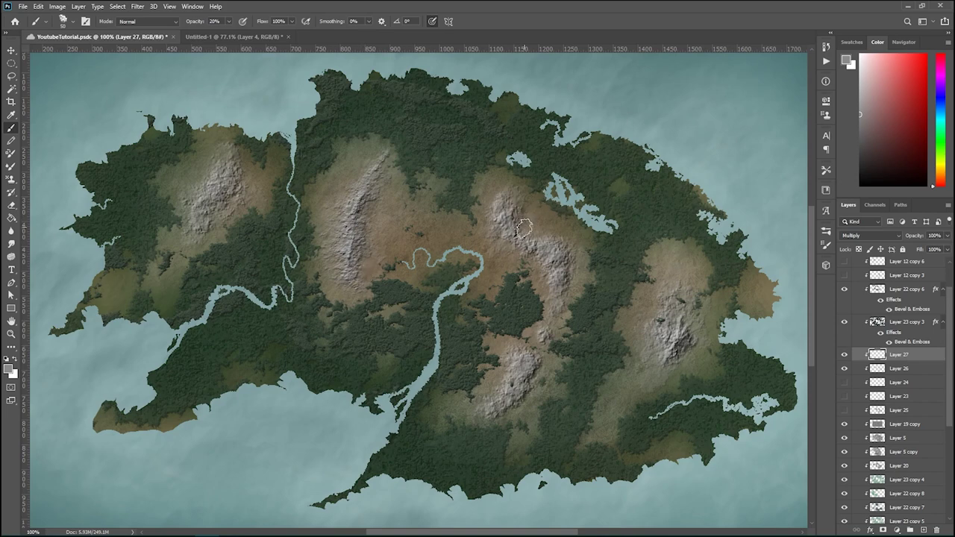
mouse_move(536, 233)
mouse_down()
mouse_move(557, 241)
mouse_move(574, 272)
mouse_move(561, 334)
mouse_move(535, 390)
mouse_move(505, 415)
mouse_move(527, 408)
mouse_move(553, 363)
mouse_up()
mouse_move(684, 350)
mouse_down()
mouse_move(681, 358)
mouse_move(694, 320)
mouse_move(680, 361)
mouse_up()
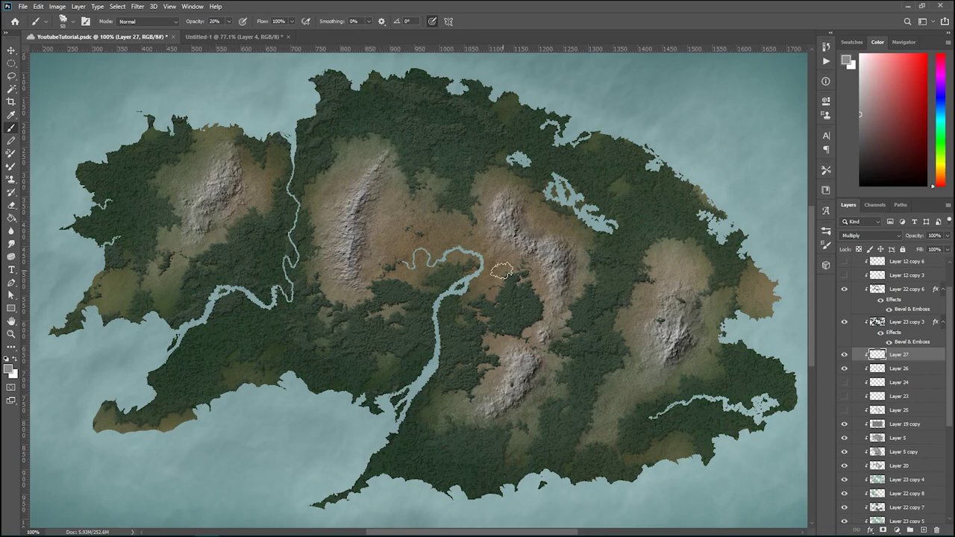
scroll(501, 270, down, 2)
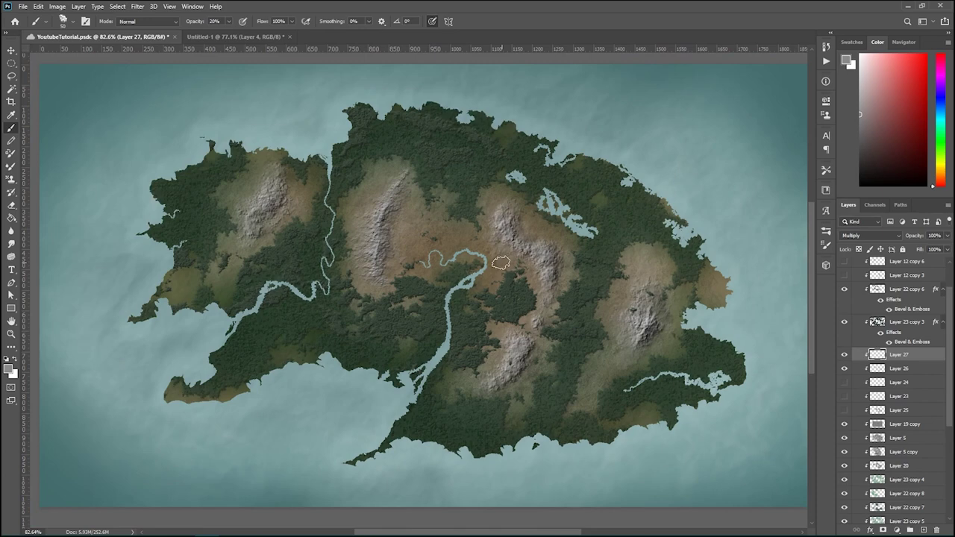
scroll(494, 258, up, 2)
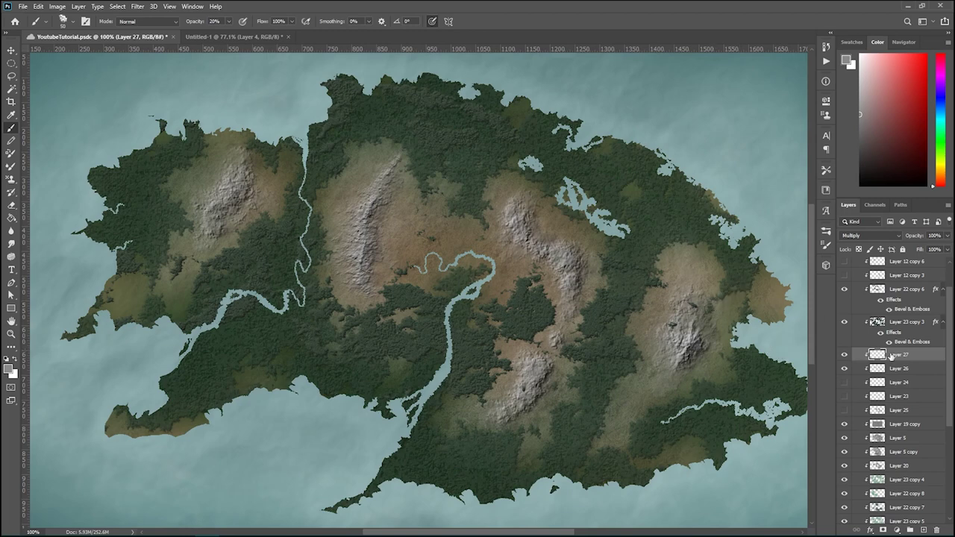
key(ctrl+shift+n)
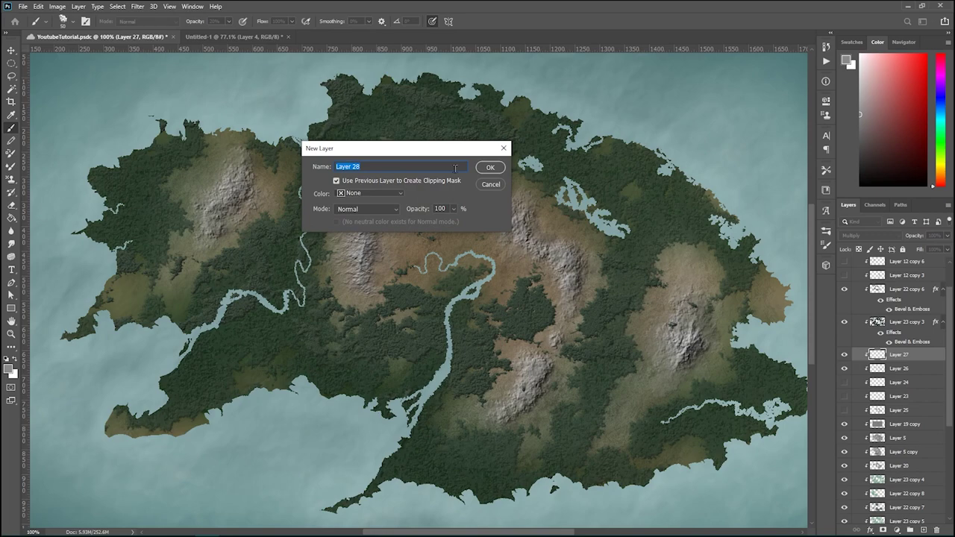
Step: Create Layer 28 and give it an inward Bevel & Emboss with contour enabled
click(491, 167)
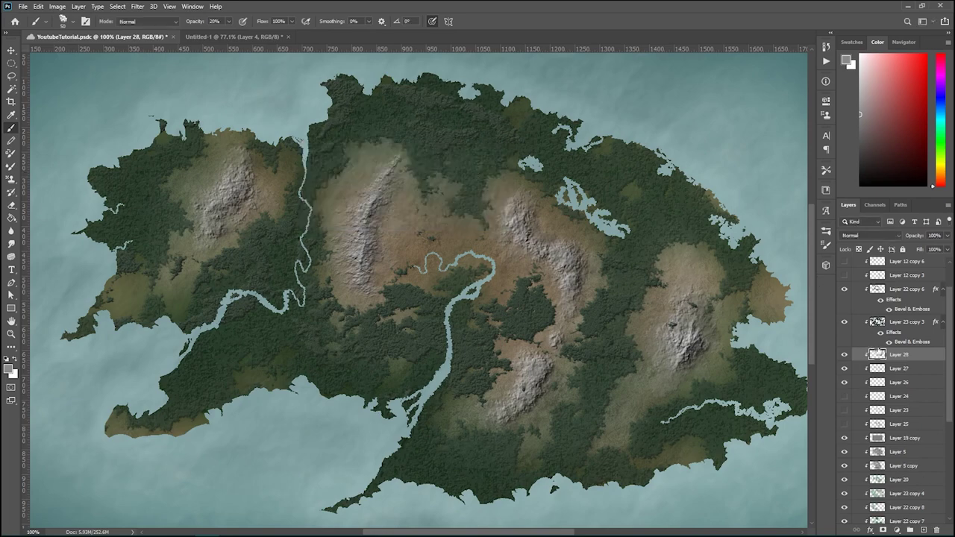
double_click(925, 360)
click(507, 287)
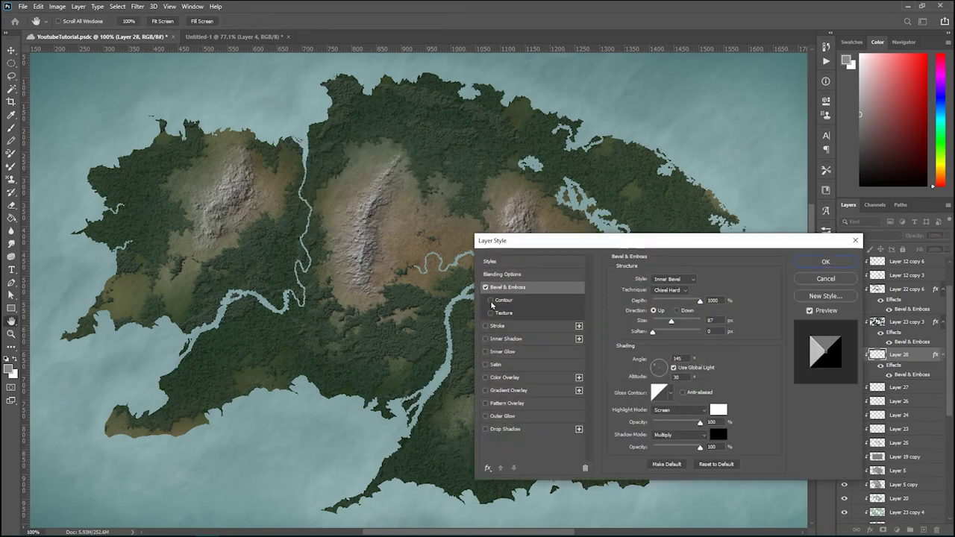
click(490, 300)
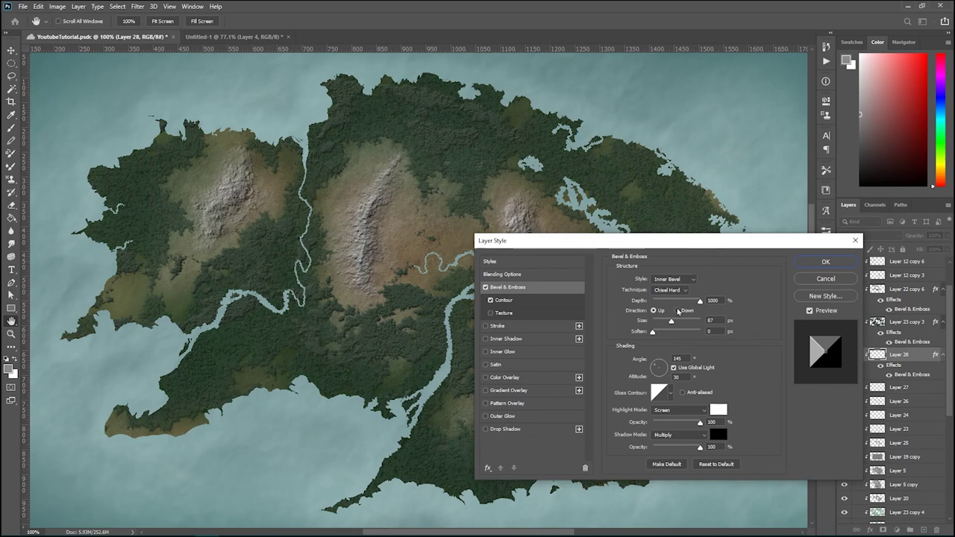
click(678, 310)
click(825, 262)
Step: Paint a light ridge crest between the central mountains with a ~15 px brush
key(b)
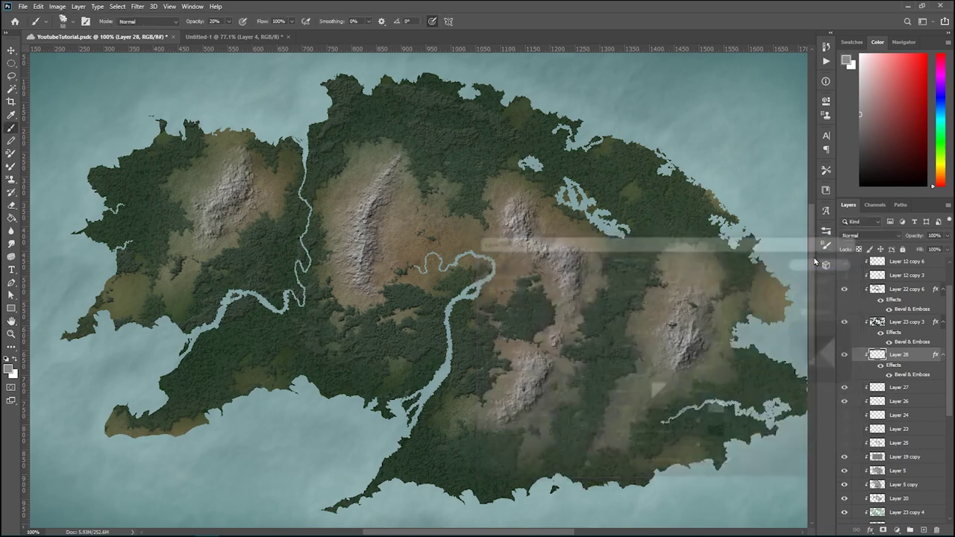
scroll(449, 209, up, 2)
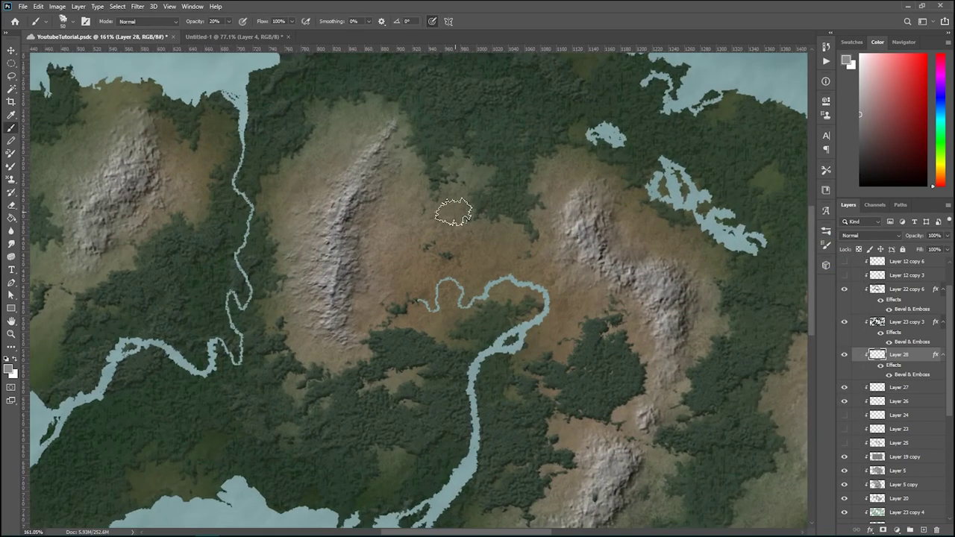
key(bracketleft)
key(bracketleft)
key(bracketleft)
key(bracketleft)
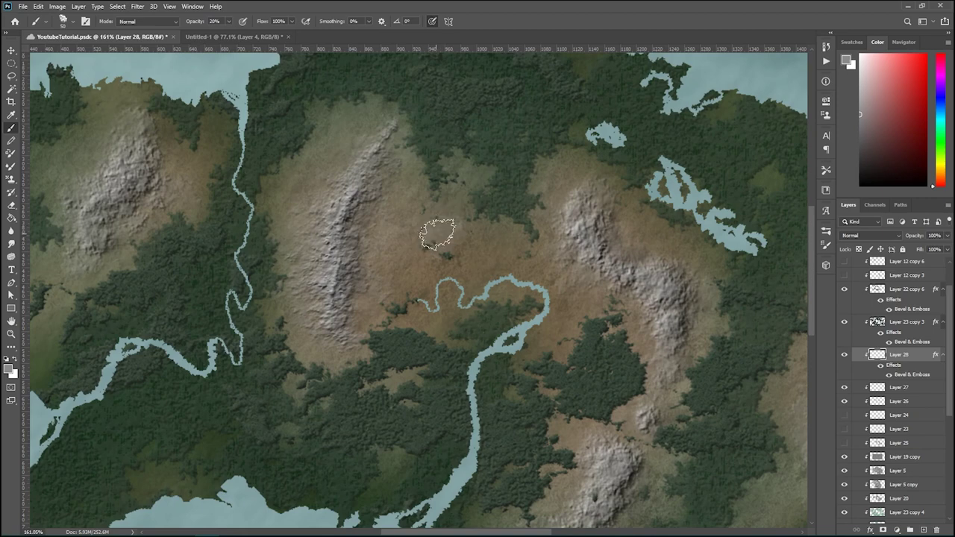
mouse_move(445, 231)
mouse_down()
mouse_move(420, 239)
mouse_move(435, 248)
mouse_move(431, 258)
mouse_move(468, 253)
mouse_move(482, 269)
mouse_move(466, 252)
mouse_move(446, 263)
mouse_move(450, 252)
mouse_move(476, 257)
mouse_move(444, 256)
mouse_move(467, 256)
mouse_move(446, 230)
mouse_move(438, 250)
mouse_move(473, 260)
mouse_move(438, 241)
mouse_move(449, 211)
mouse_move(432, 232)
mouse_move(470, 262)
mouse_move(453, 260)
mouse_move(466, 259)
mouse_move(435, 235)
mouse_move(454, 193)
mouse_move(453, 205)
mouse_move(466, 200)
mouse_move(428, 252)
mouse_move(461, 251)
mouse_move(473, 267)
mouse_move(493, 264)
mouse_move(476, 271)
mouse_move(473, 261)
mouse_move(493, 267)
mouse_move(448, 252)
mouse_up()
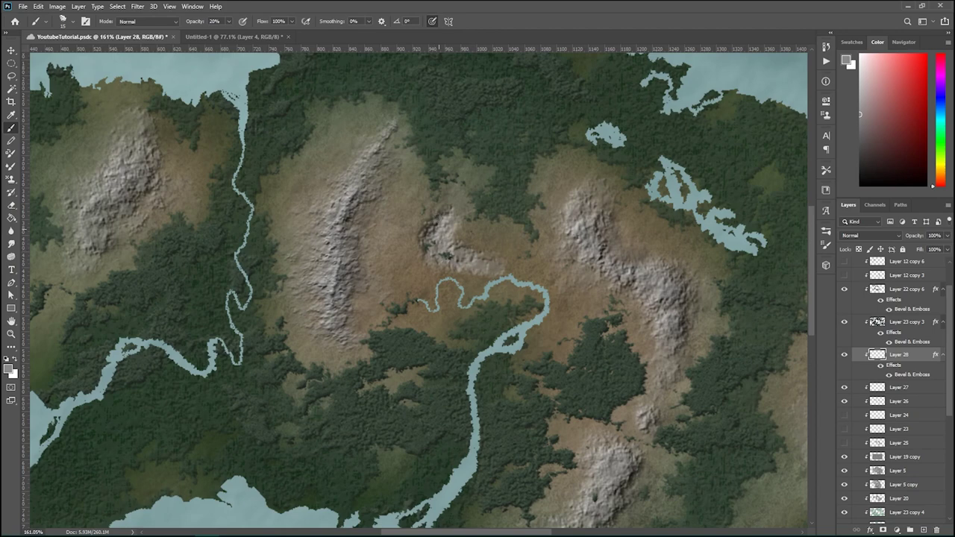
drag(445, 215, 449, 203)
mouse_move(457, 208)
mouse_down()
mouse_move(432, 223)
mouse_move(470, 261)
mouse_move(492, 267)
mouse_up()
drag(436, 254, 456, 195)
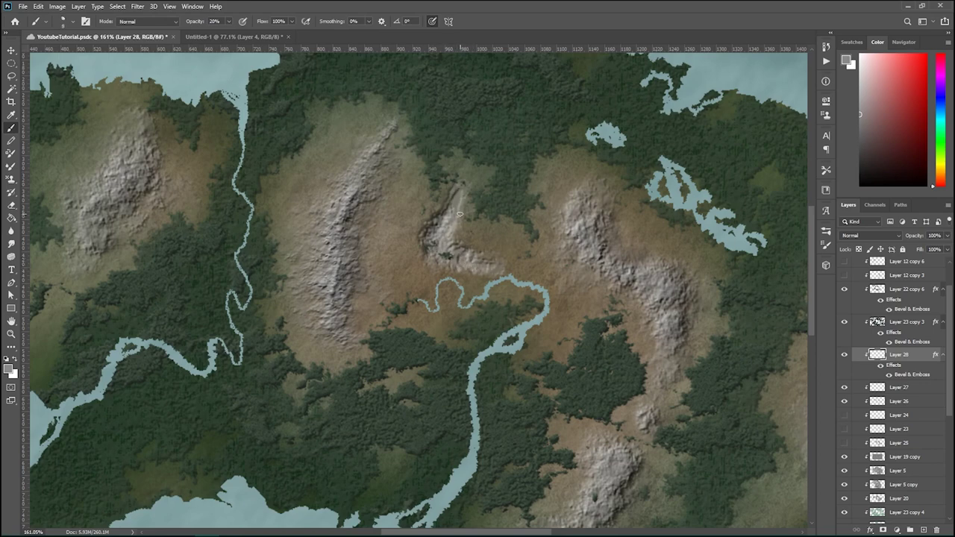
Step: Erase terrain below the crest toward the river and soften parts of the rocky crest
key(e)
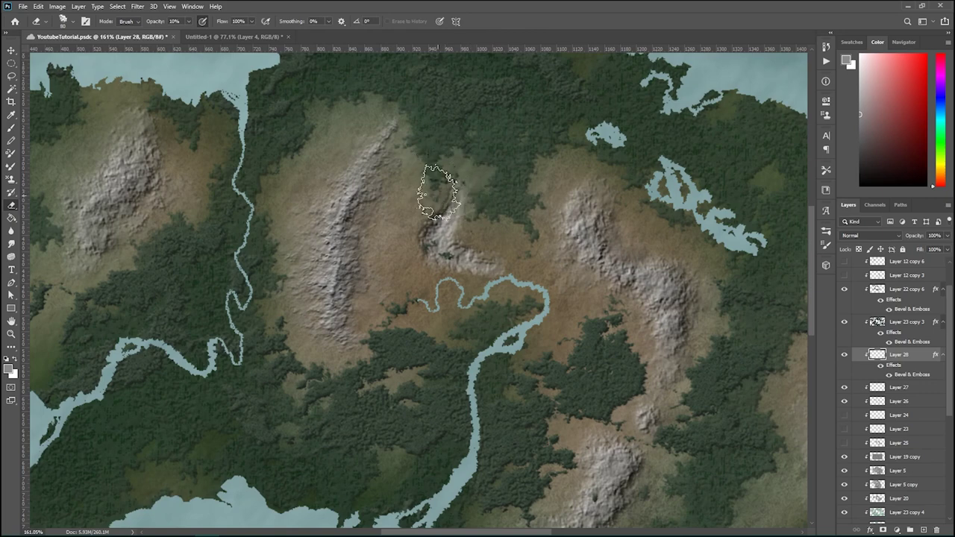
mouse_move(439, 191)
mouse_down()
mouse_move(466, 192)
mouse_move(459, 206)
mouse_move(407, 229)
mouse_move(421, 241)
mouse_move(422, 270)
mouse_move(504, 290)
mouse_move(497, 240)
mouse_up()
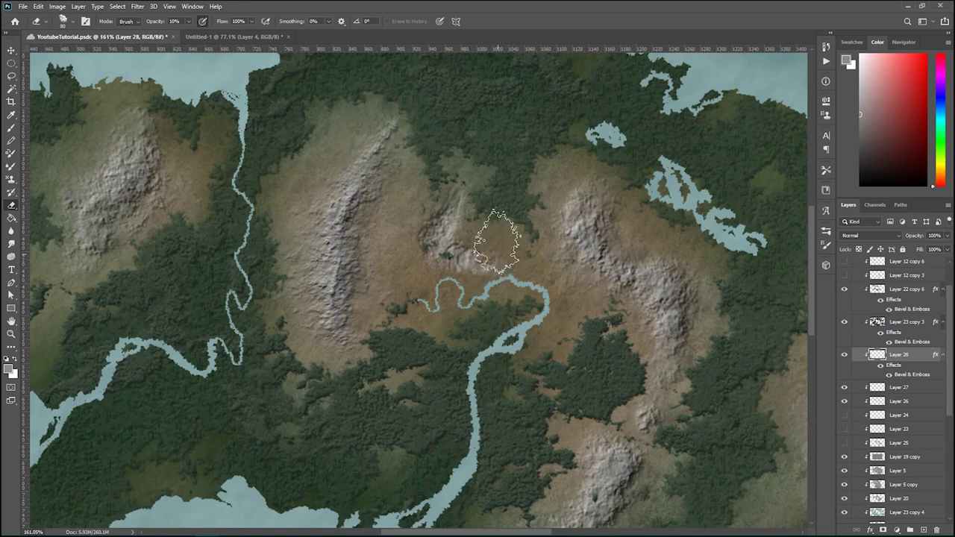
key(bracketleft)
key(bracketleft)
key(bracketleft)
key(bracketleft)
key(bracketleft)
key(bracketleft)
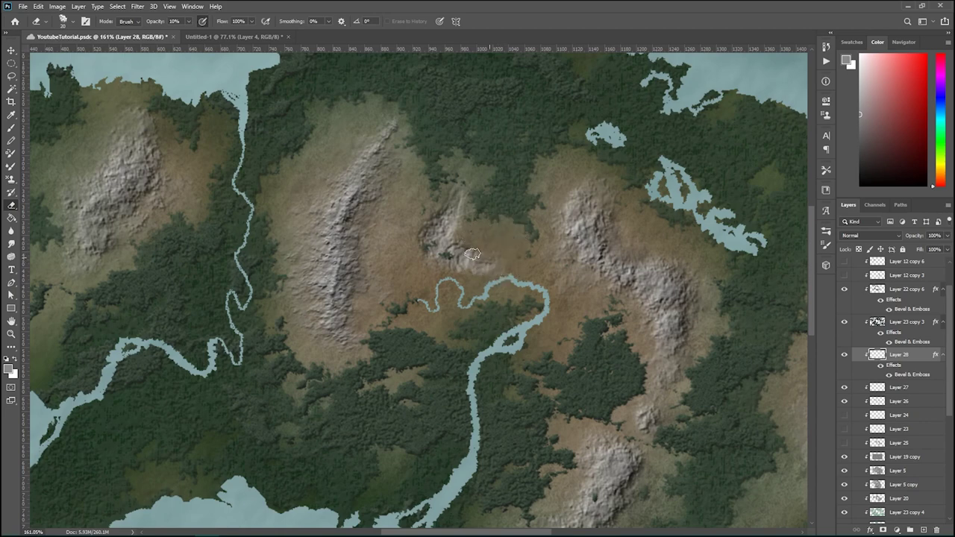
mouse_move(473, 253)
mouse_down()
mouse_move(453, 230)
mouse_move(477, 254)
mouse_move(461, 245)
mouse_move(462, 254)
mouse_move(454, 222)
mouse_move(472, 195)
mouse_move(466, 204)
mouse_move(468, 183)
mouse_move(447, 185)
mouse_move(446, 200)
mouse_move(395, 234)
mouse_move(447, 276)
mouse_move(490, 267)
mouse_up()
Step: Repaint shading around the crest and add a brighter highlight streak down it
key(b)
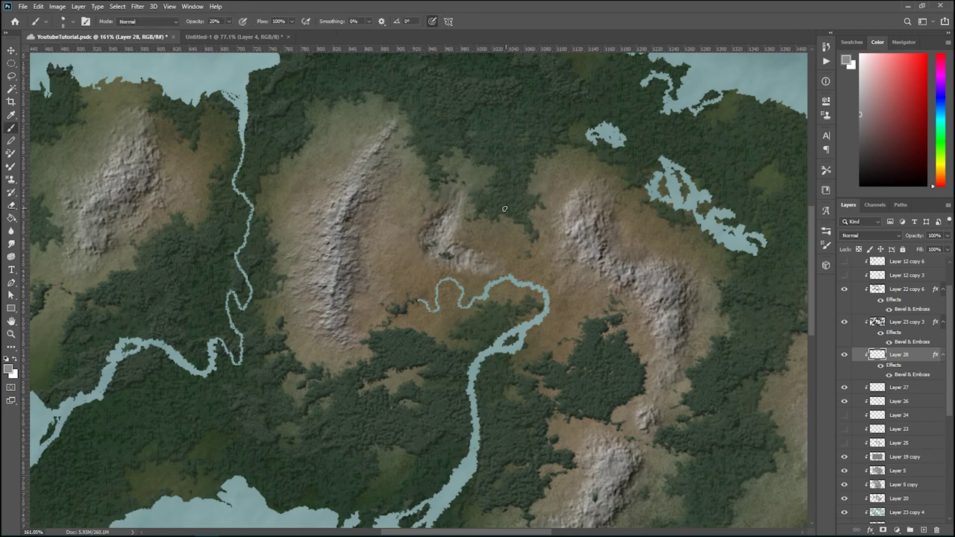
scroll(447, 226, up, 4)
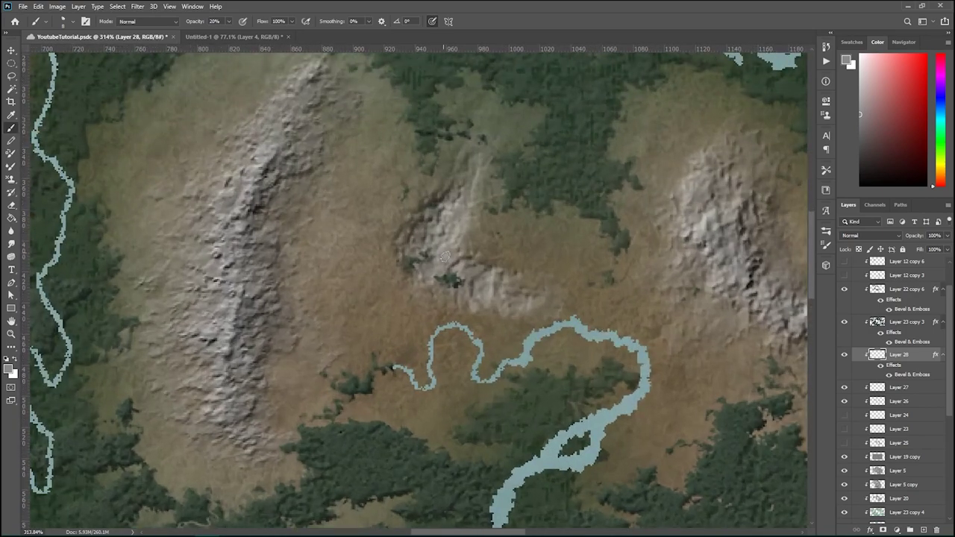
mouse_move(438, 230)
mouse_down()
mouse_move(415, 246)
mouse_move(433, 224)
mouse_move(417, 244)
mouse_move(451, 224)
mouse_move(467, 179)
mouse_move(435, 250)
mouse_move(461, 282)
mouse_move(521, 300)
mouse_move(483, 278)
mouse_up()
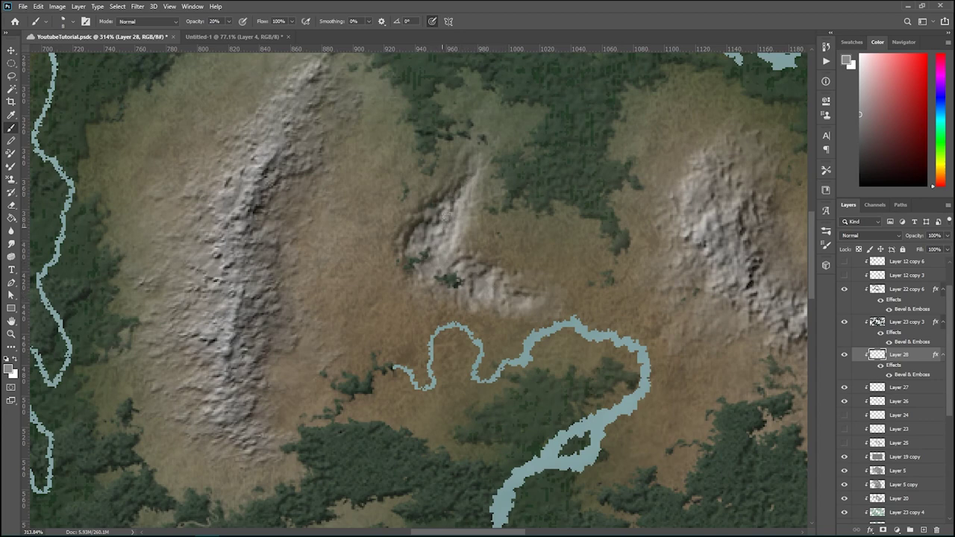
drag(443, 221, 471, 162)
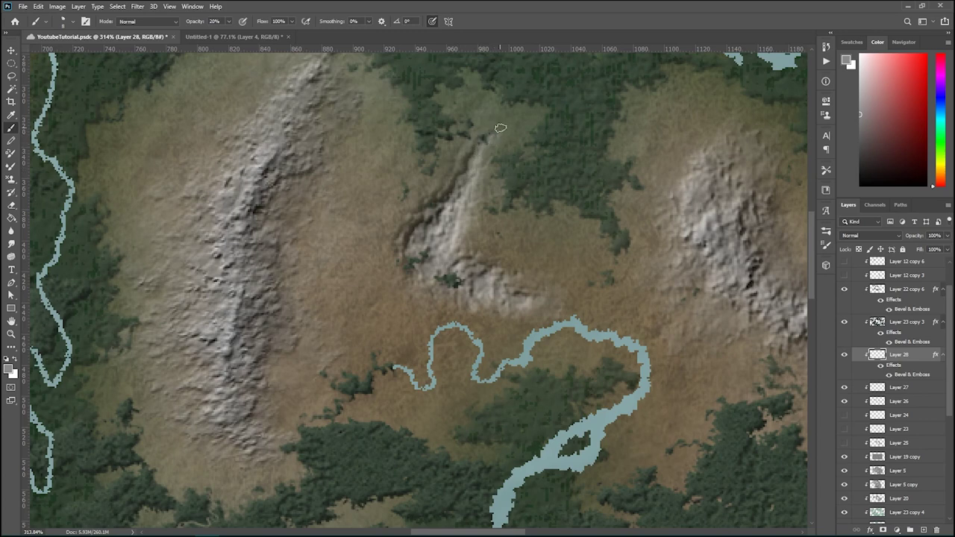
drag(500, 127, 441, 232)
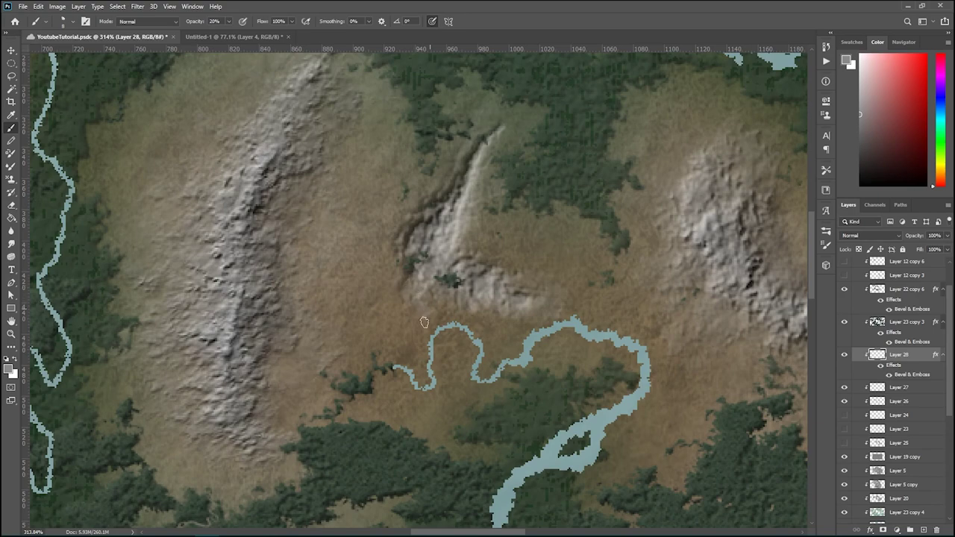
scroll(496, 277, down, 4)
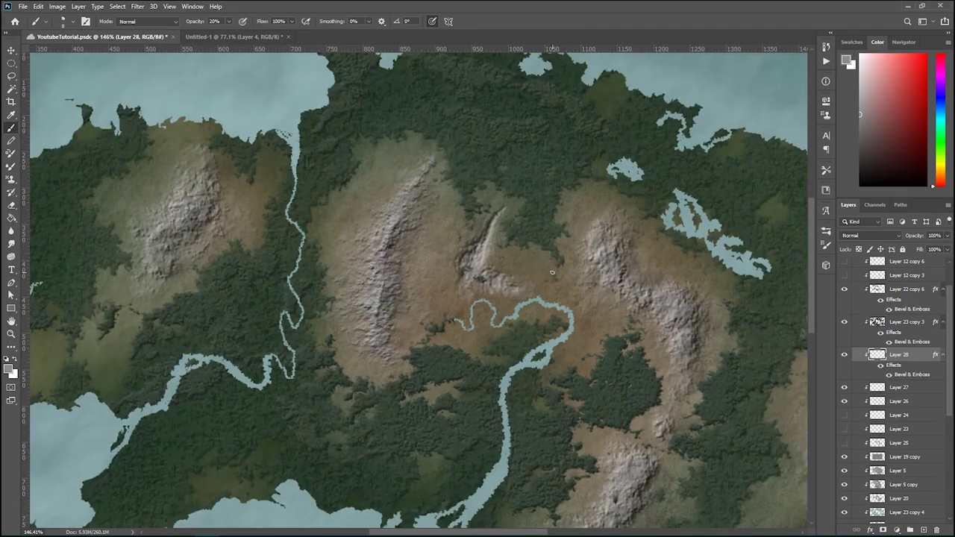
Step: Zoom in and shade along the winding river from its west end
scroll(529, 262, down, 2)
scroll(544, 278, up, 2)
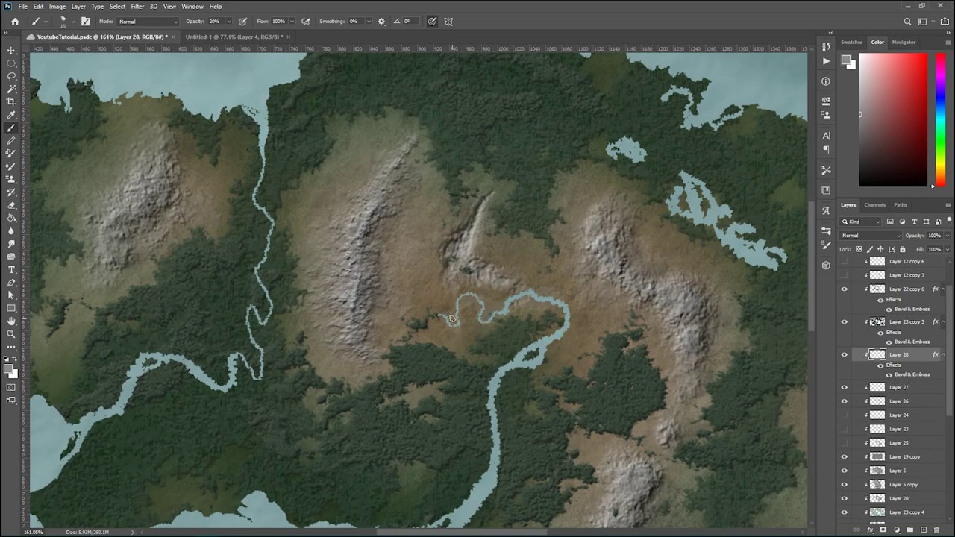
scroll(442, 315, up, 5)
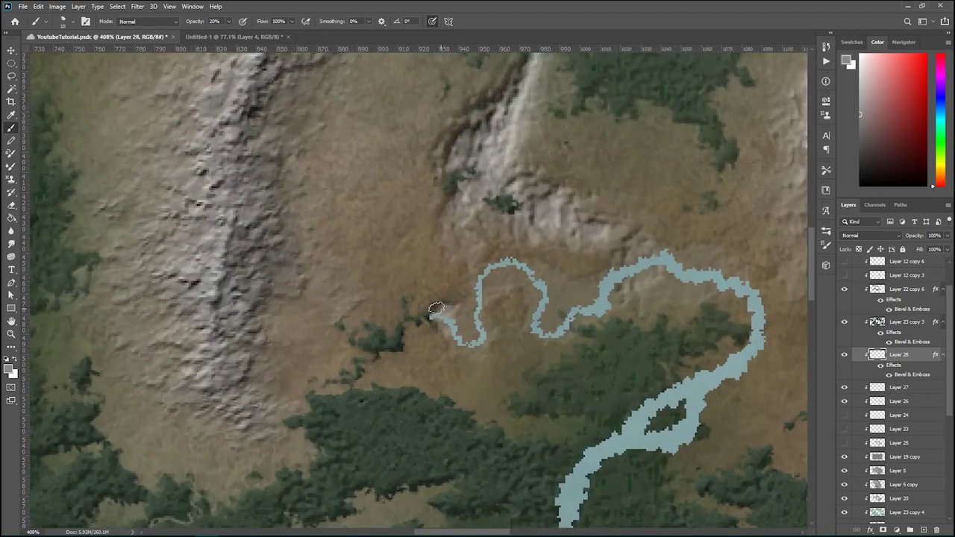
mouse_move(442, 315)
mouse_down()
mouse_move(464, 336)
mouse_move(486, 274)
mouse_move(517, 270)
mouse_move(460, 351)
mouse_move(426, 322)
mouse_move(469, 337)
mouse_move(515, 268)
mouse_move(546, 328)
mouse_move(574, 309)
mouse_move(601, 310)
mouse_move(634, 261)
mouse_move(716, 265)
mouse_move(785, 284)
mouse_up()
scroll(586, 298, up, 2)
scroll(606, 271, down, 2)
scroll(607, 271, down, 2)
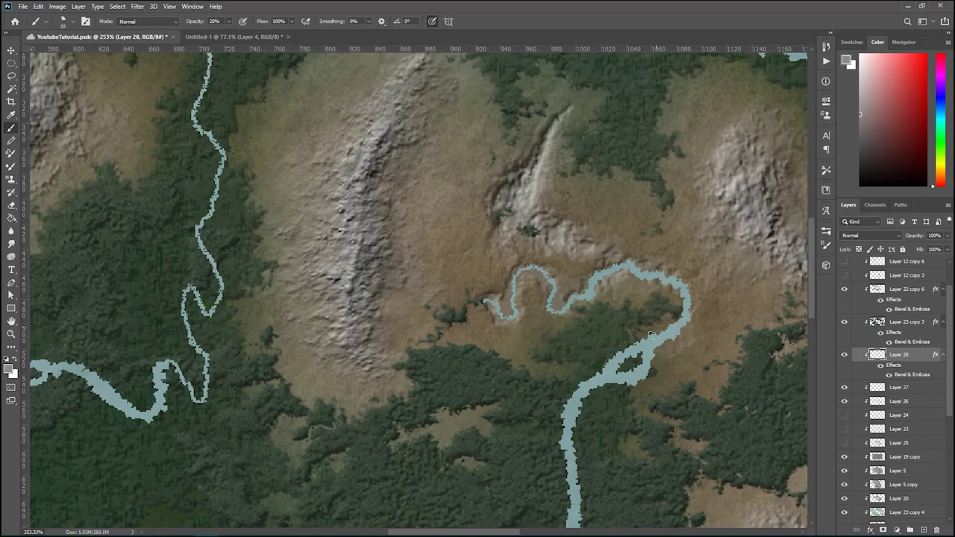
scroll(694, 279, down, 1)
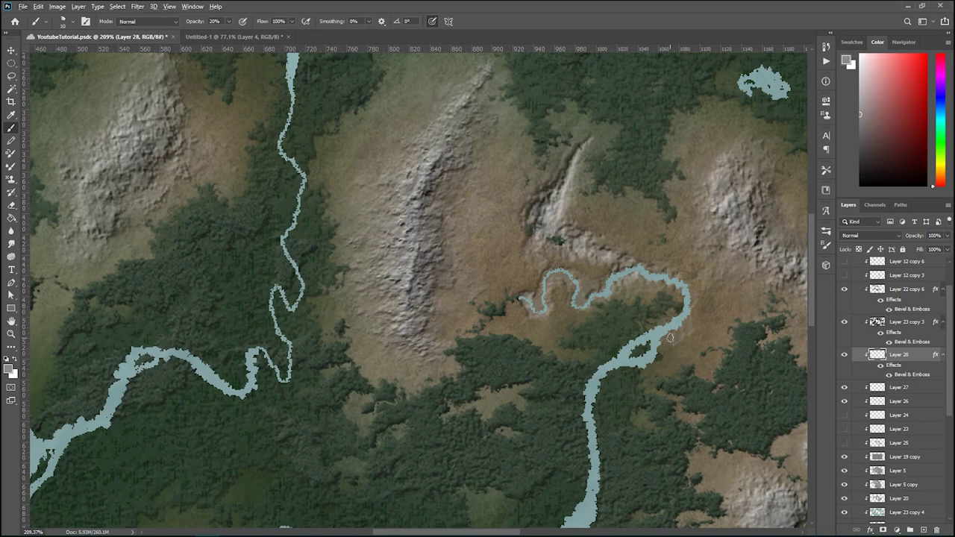
Step: Enlarge the brush and zoom back out to view the whole map
key(bracketright)
key(bracketright)
scroll(645, 349, down, 2)
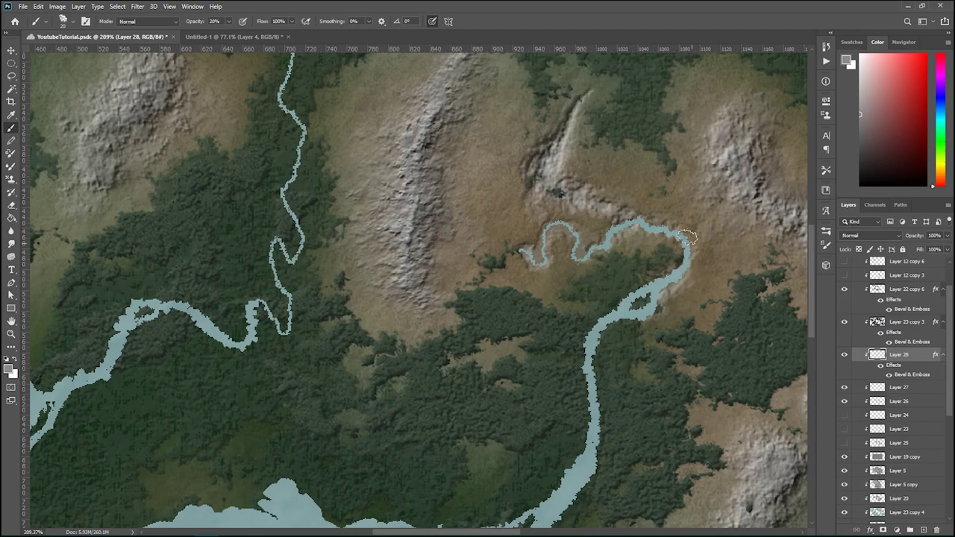
scroll(529, 336, down, 3)
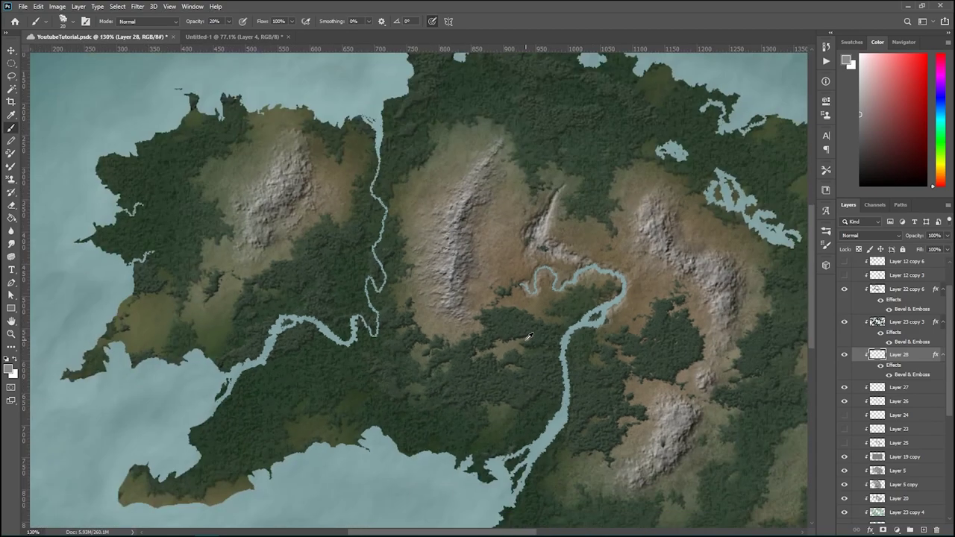
scroll(548, 337, down, 1)
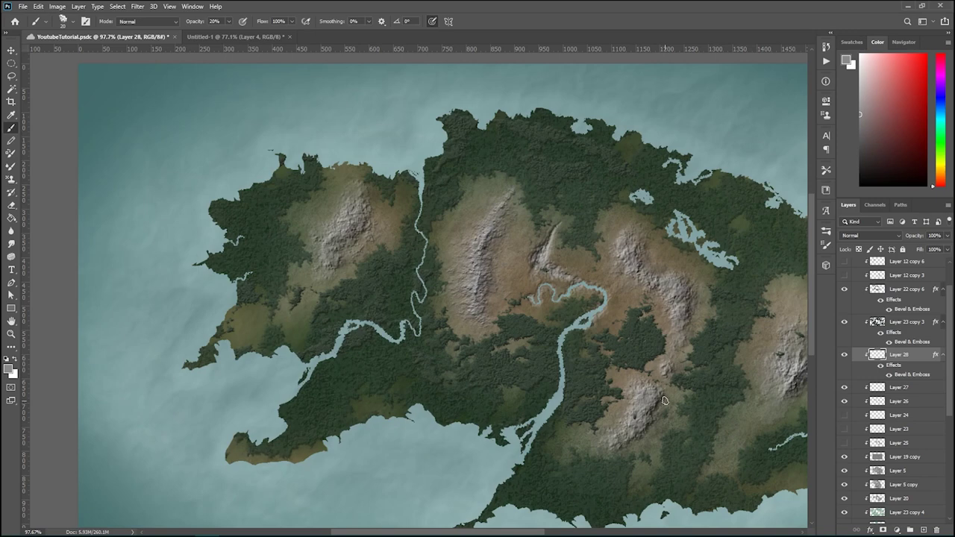
scroll(664, 401, down, 1)
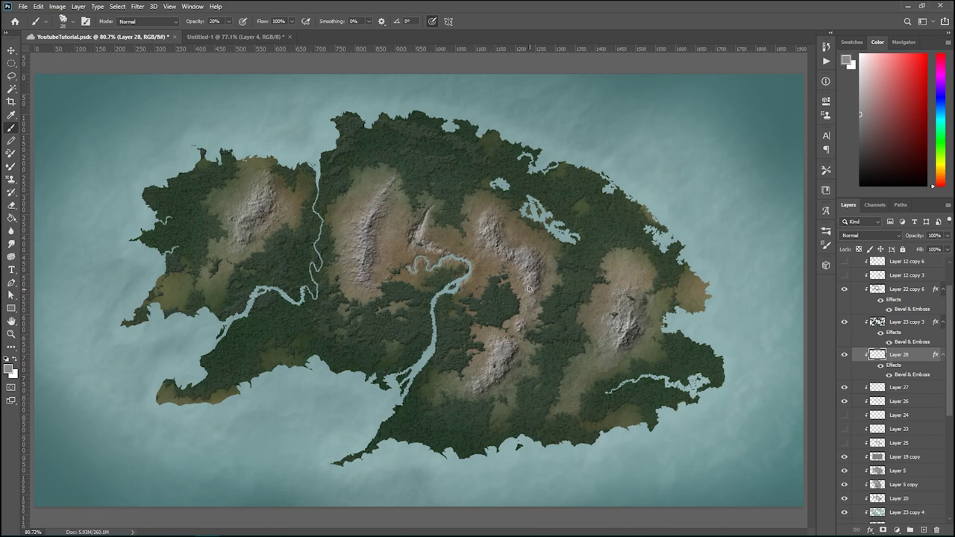
scroll(395, 283, up, 2)
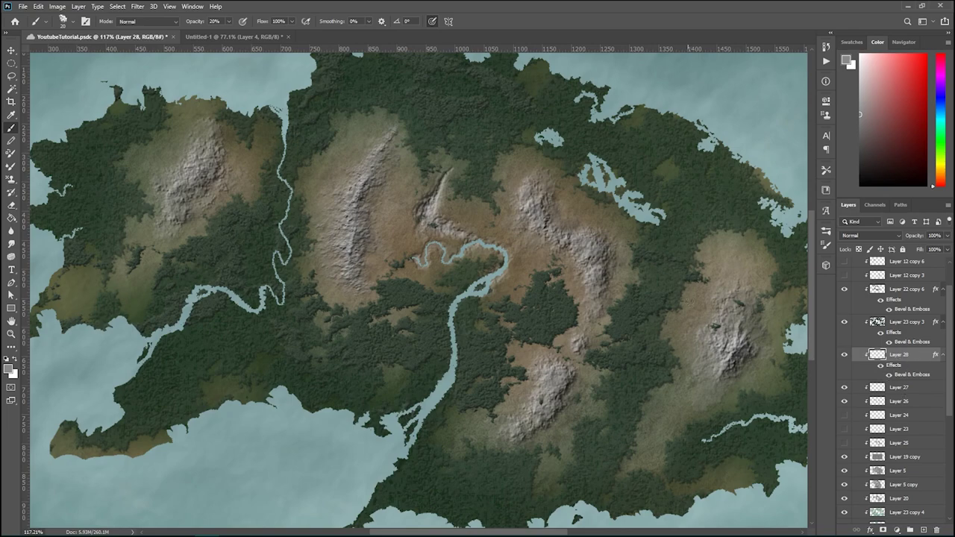
scroll(626, 322, down, 2)
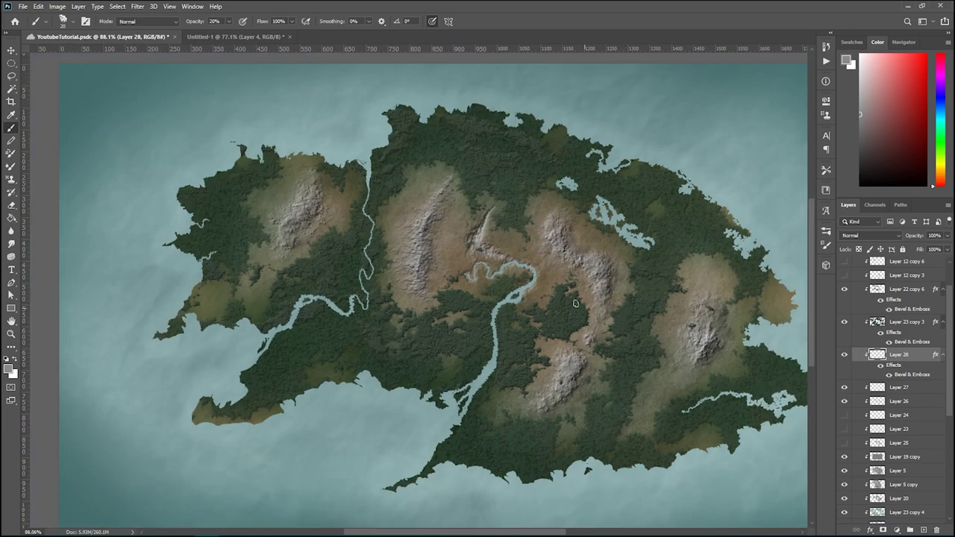